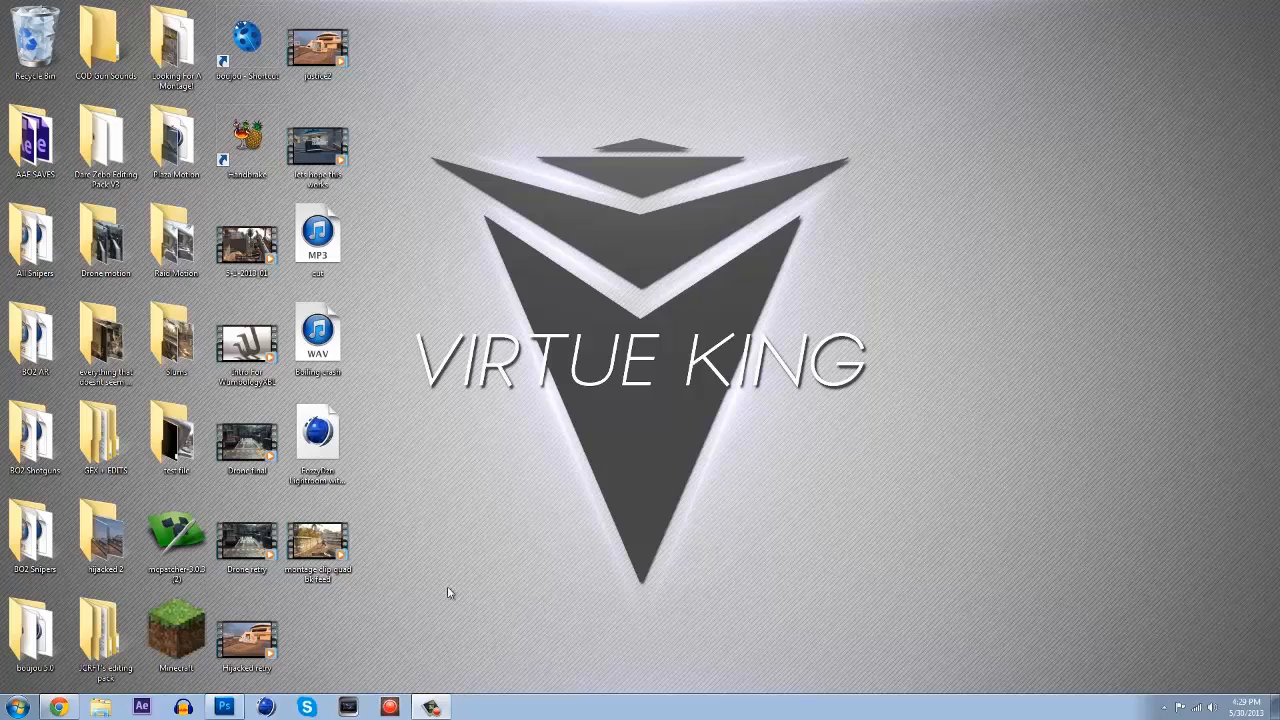
Switch to CINEMA 4D and open the project "FozzyDzn Lightroom with modifications by Wanted" from the Desktop.
click(270, 708)
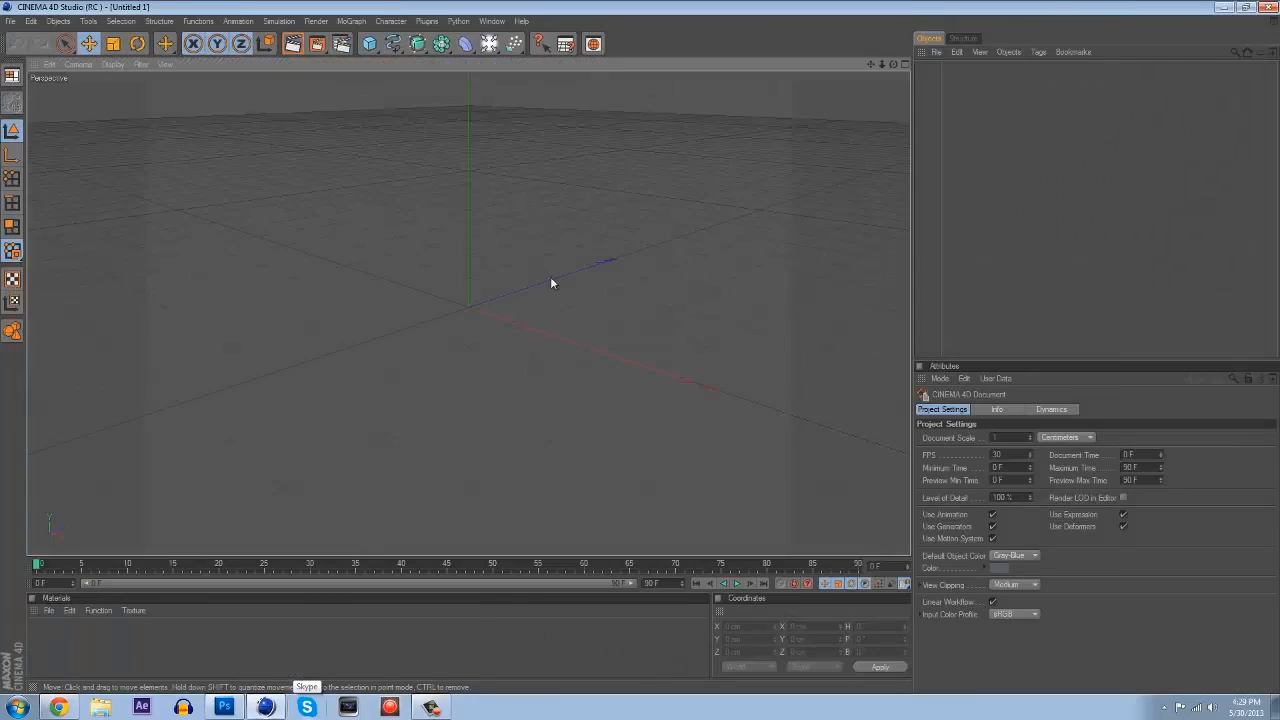
click(10, 21)
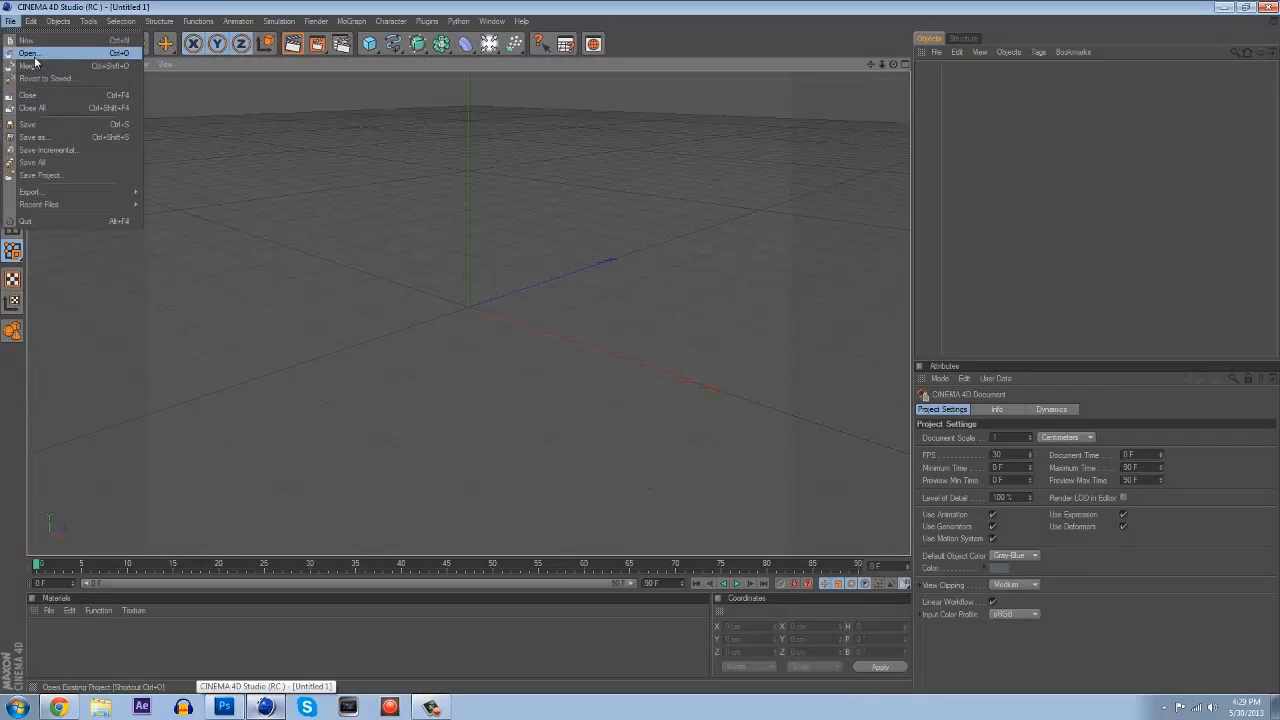
click(523, 277)
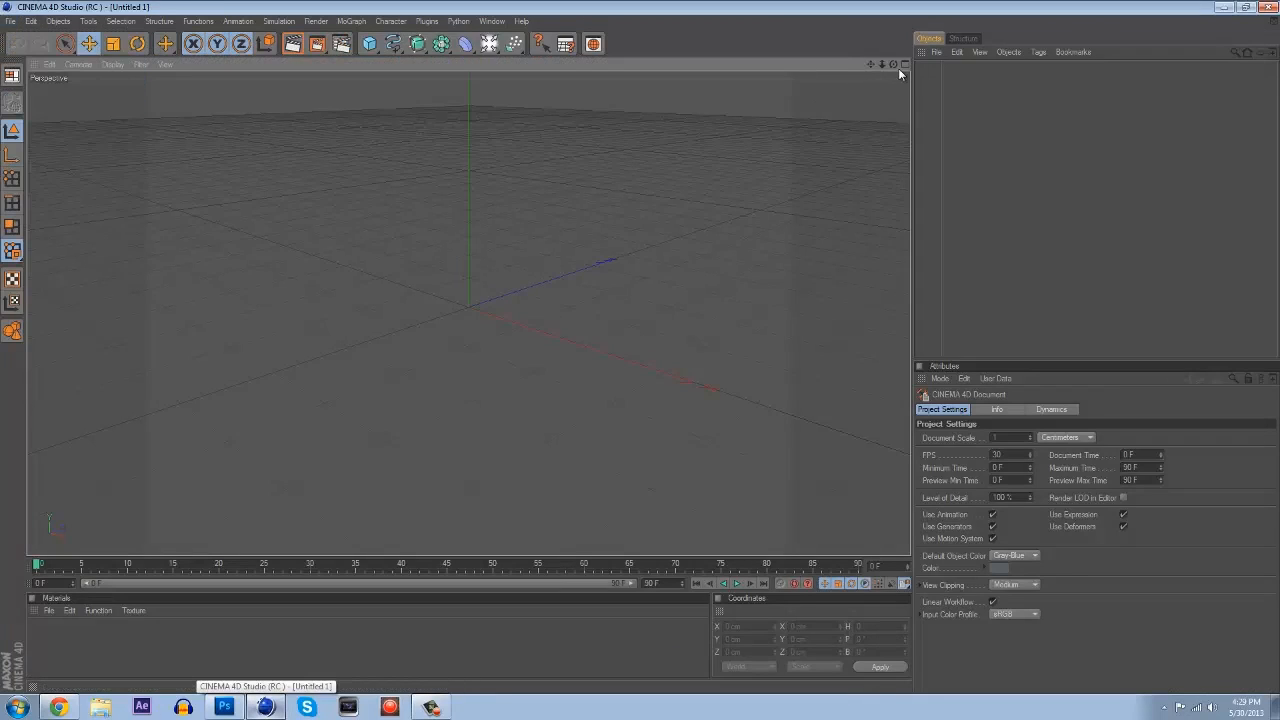
drag(896, 63, 640, 351)
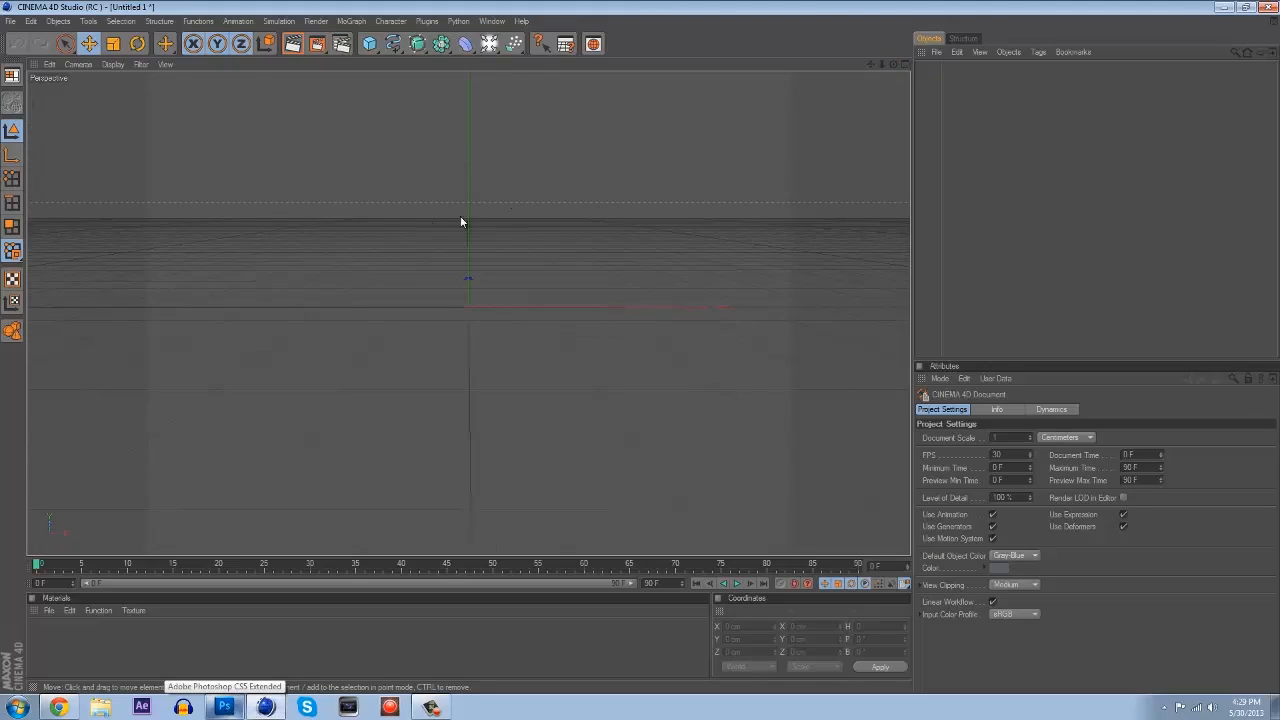
drag(871, 64, 640, 345)
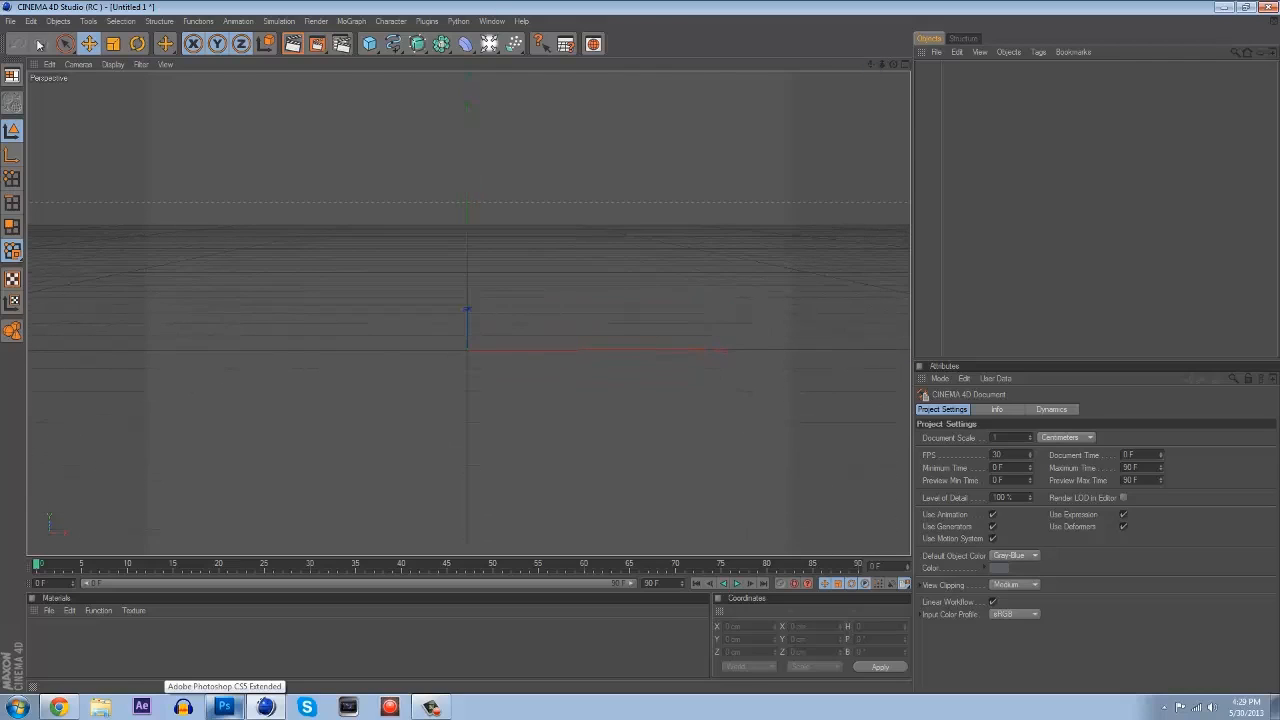
click(14, 21)
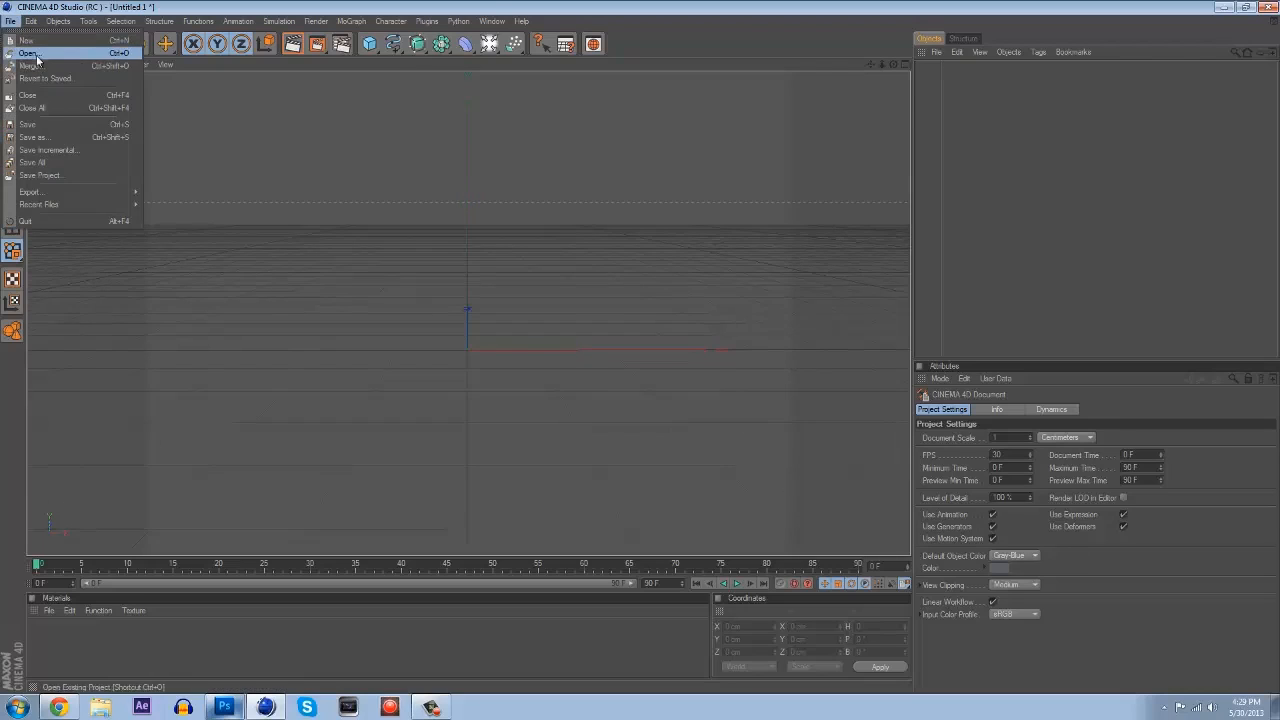
click(37, 55)
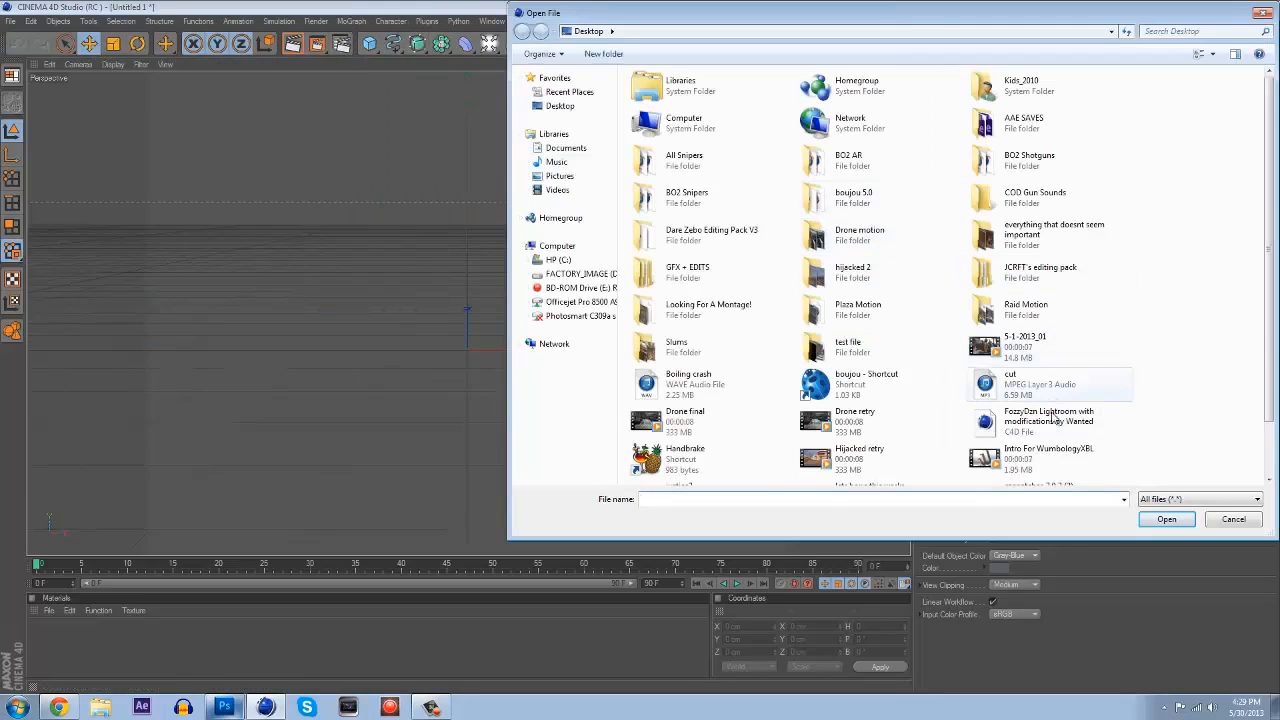
click(1055, 420)
click(1166, 520)
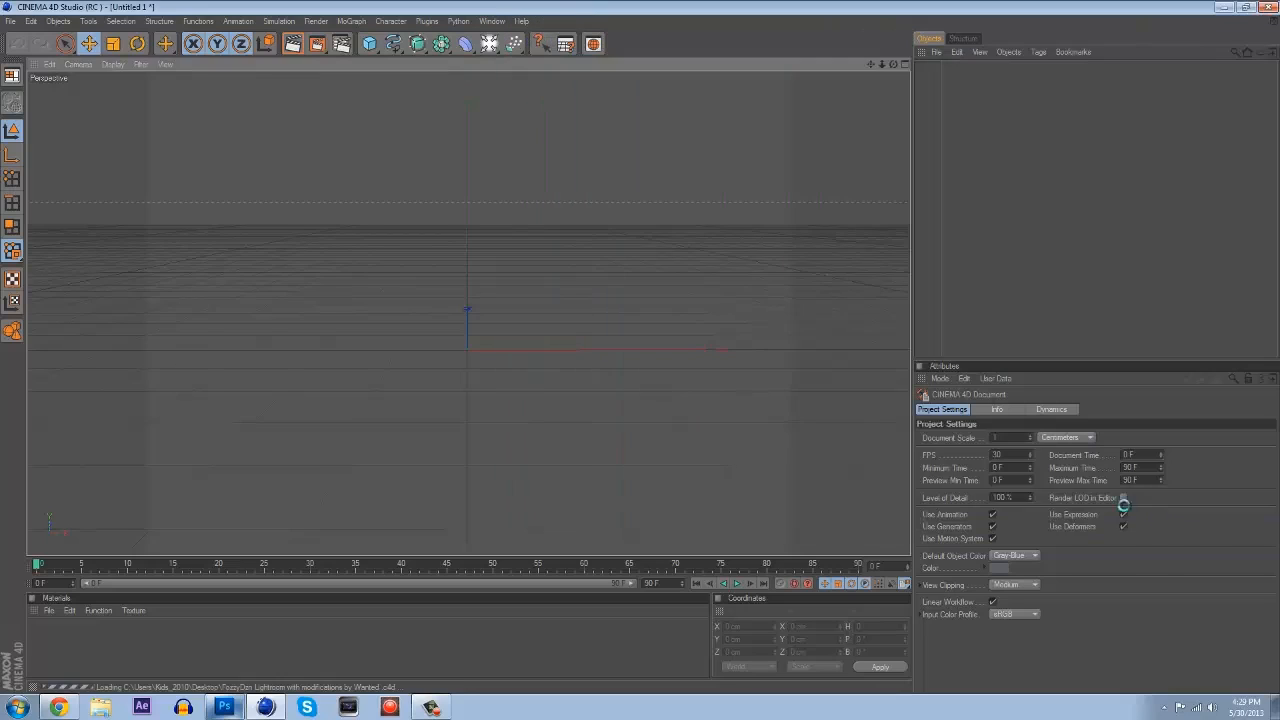
Delete the Random effector and the two Extrude NURBS logo objects from the Null group.
click(745, 311)
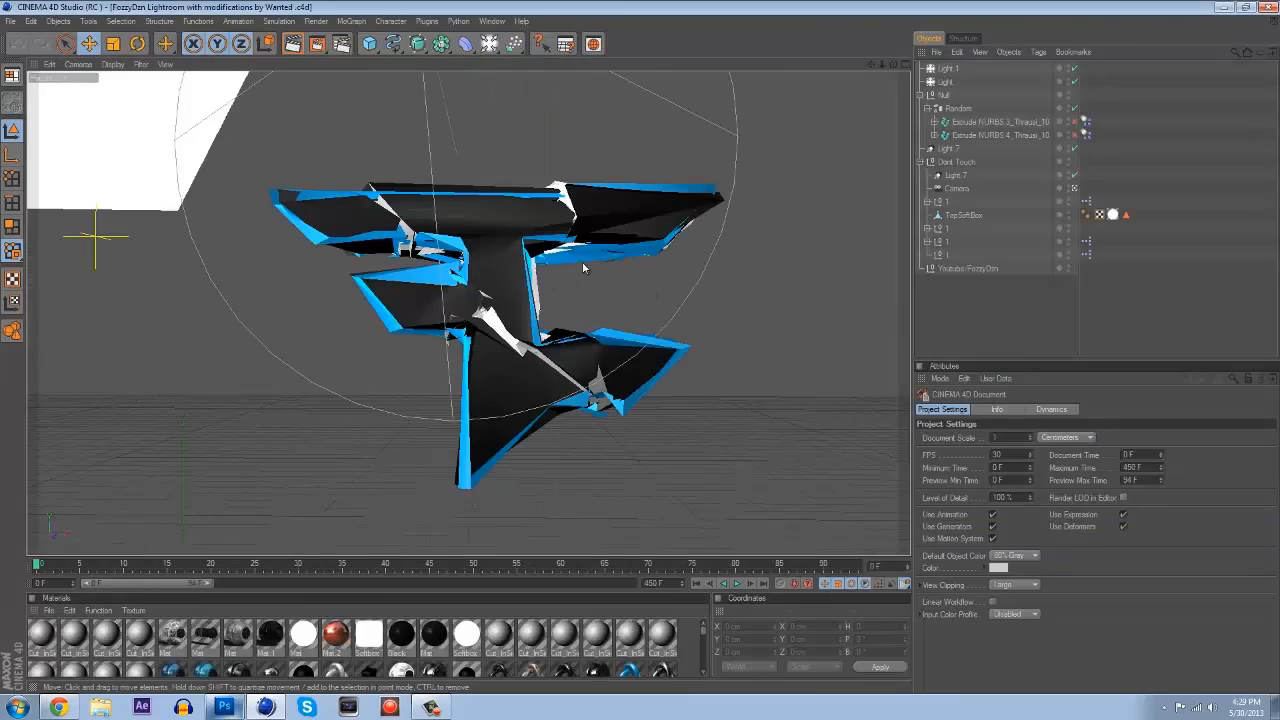
click(960, 108)
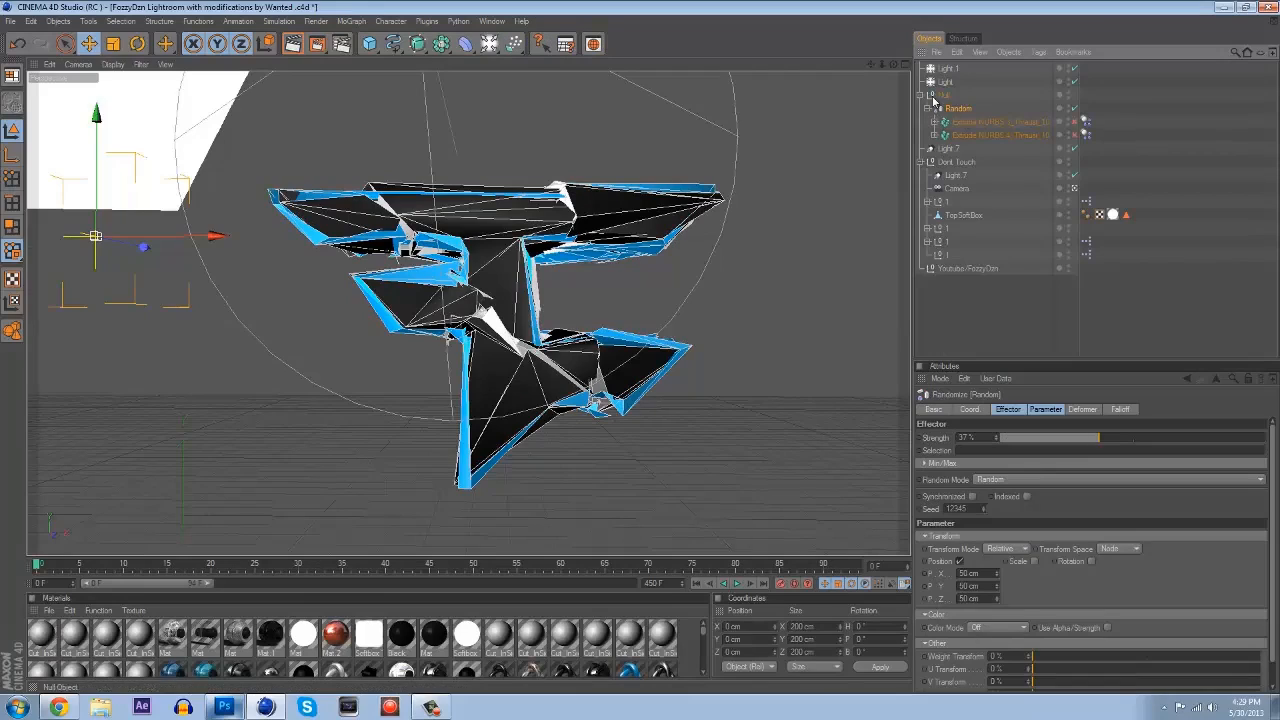
key(Delete)
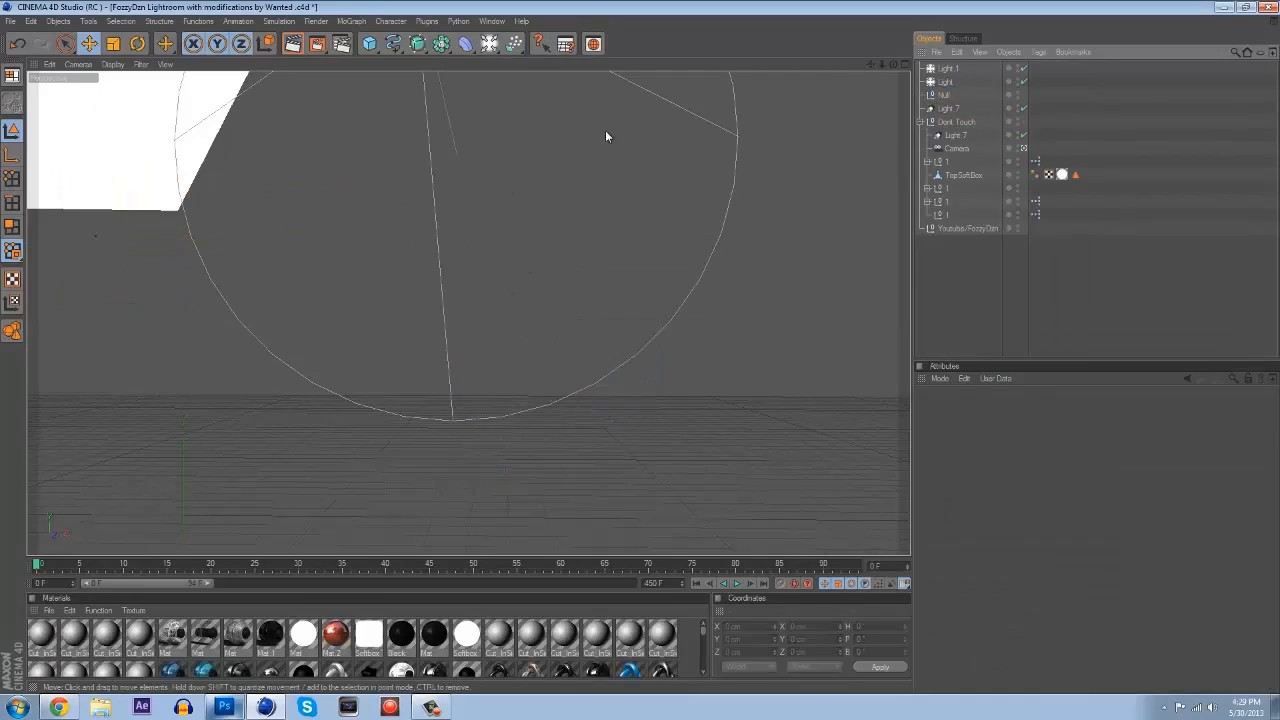
Add a MoText object and move it to about X 202 cm and Y 659 cm.
click(351, 21)
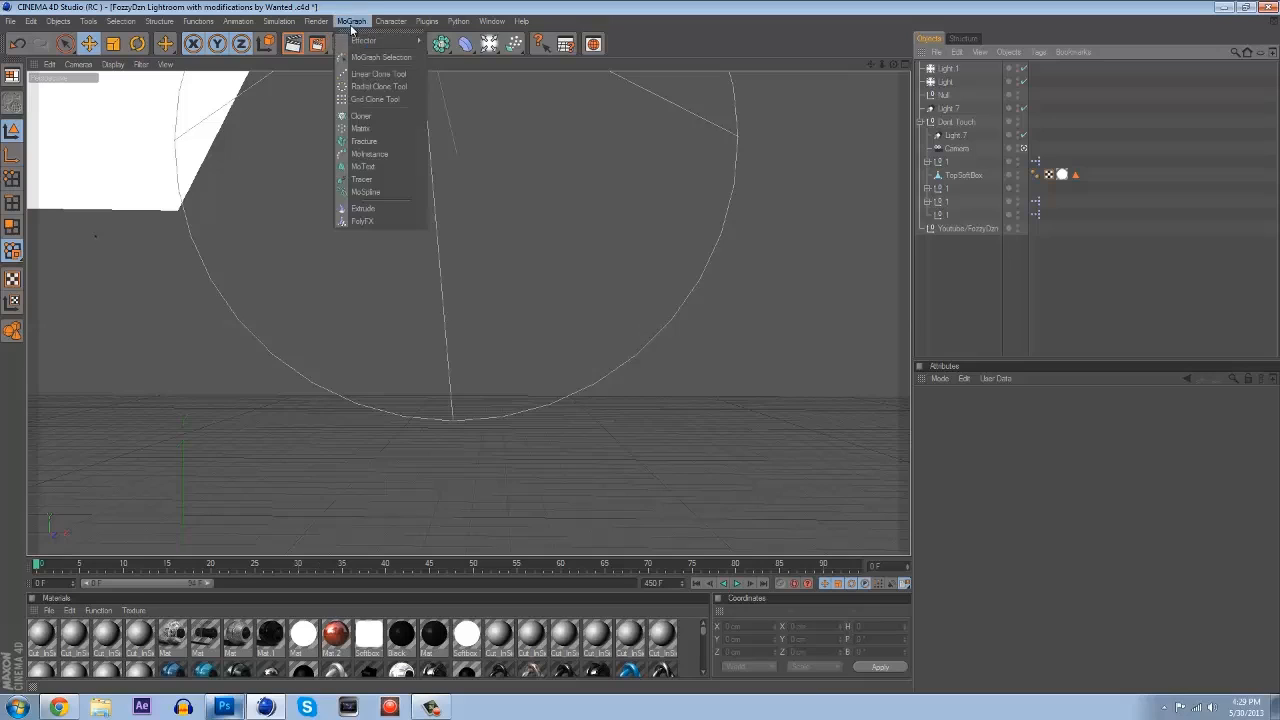
click(372, 175)
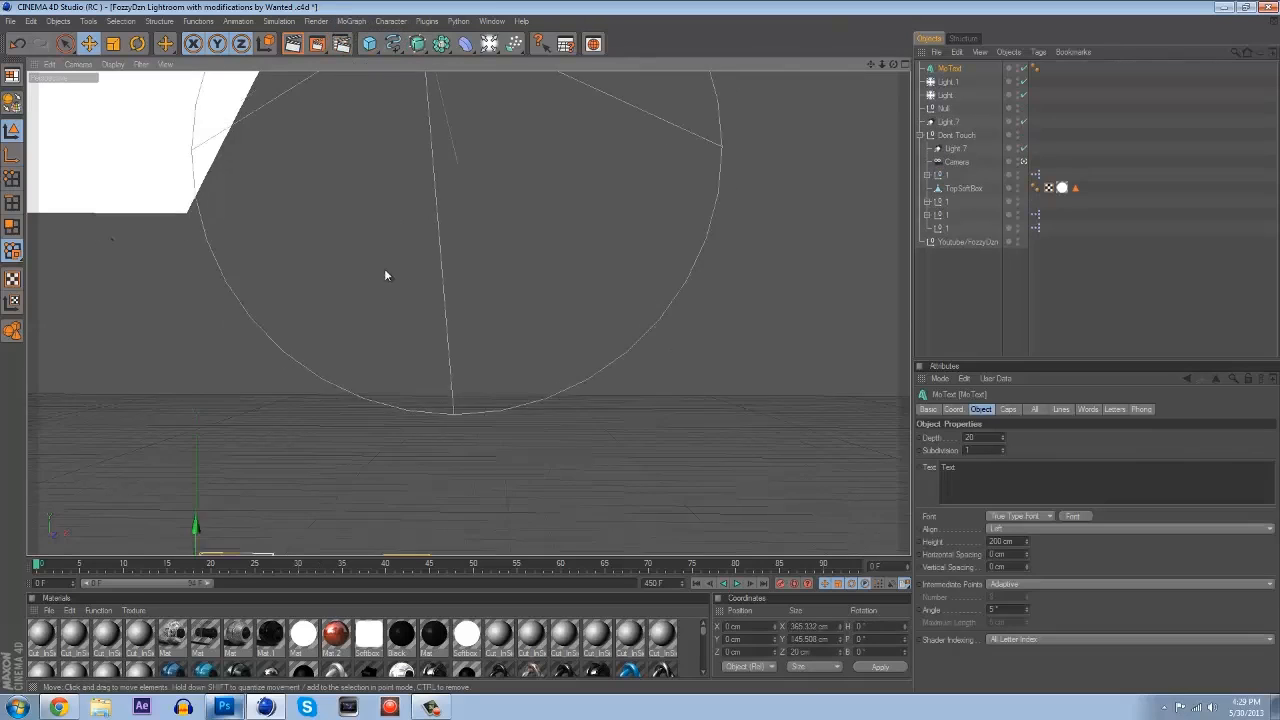
drag(232, 121, 232, 114)
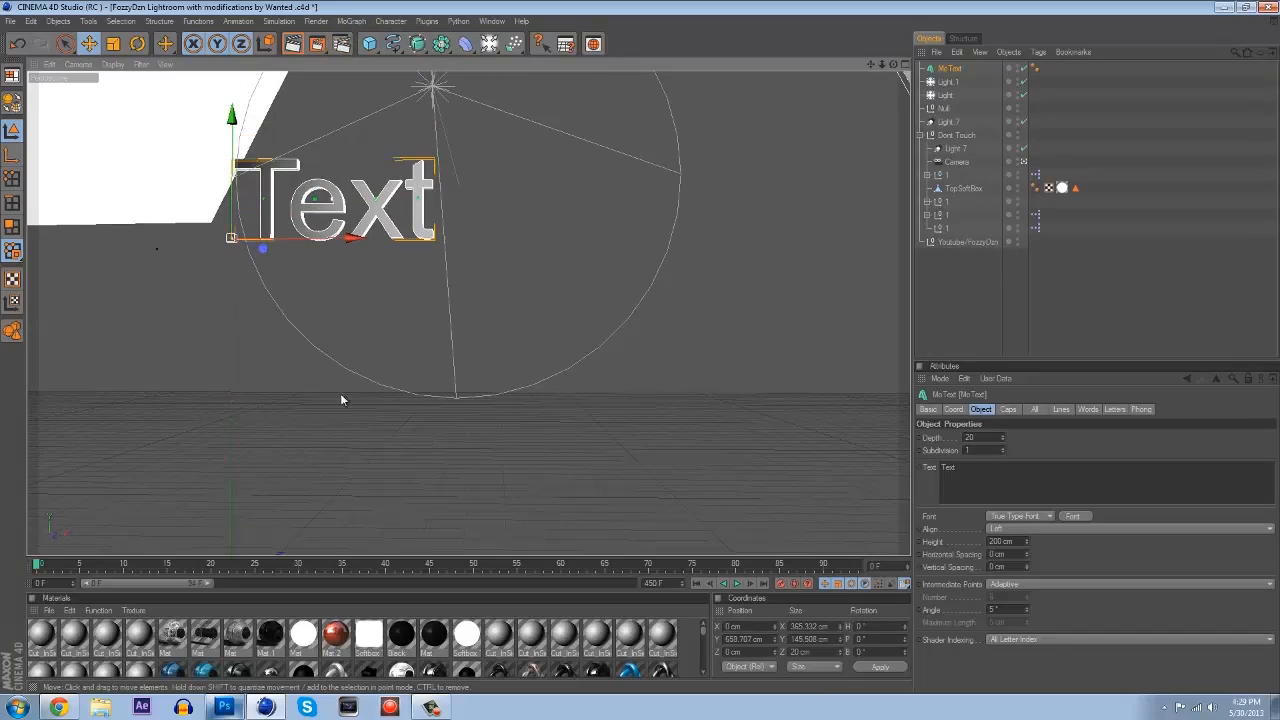
drag(354, 237, 475, 237)
drag(639, 347, 630, 347)
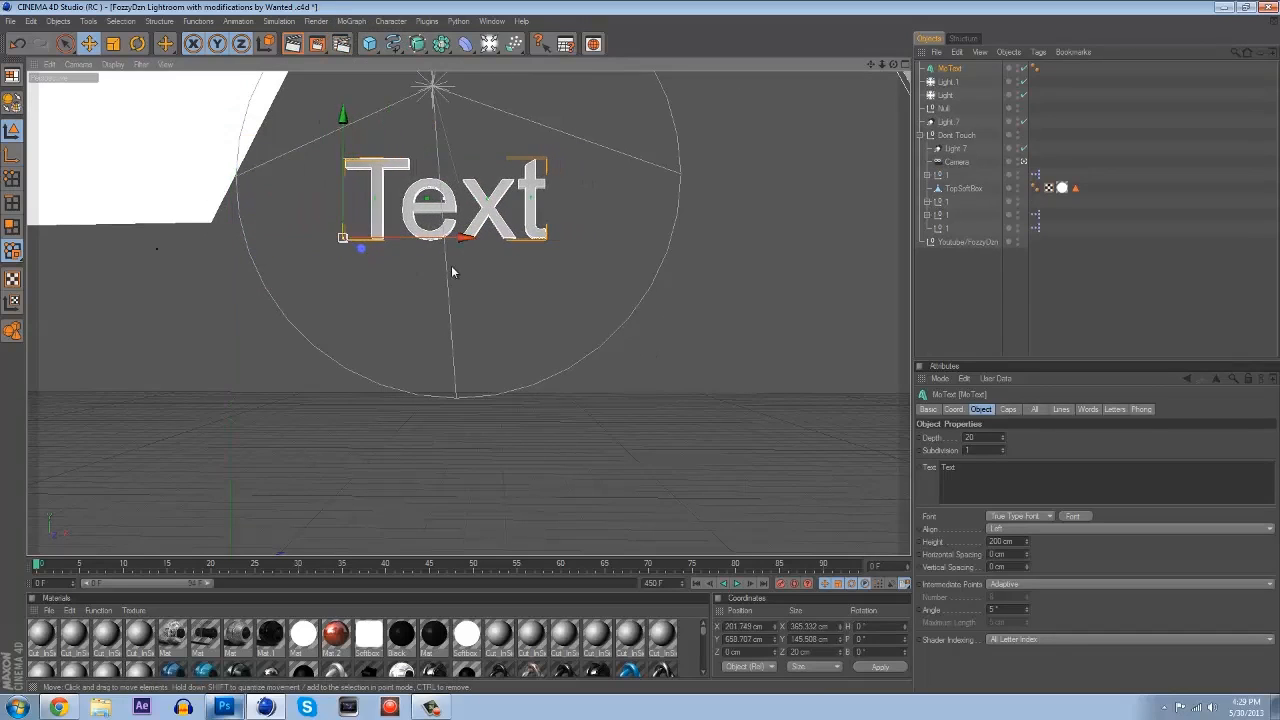
scroll(448, 300, up, 6)
drag(872, 64, 640, 348)
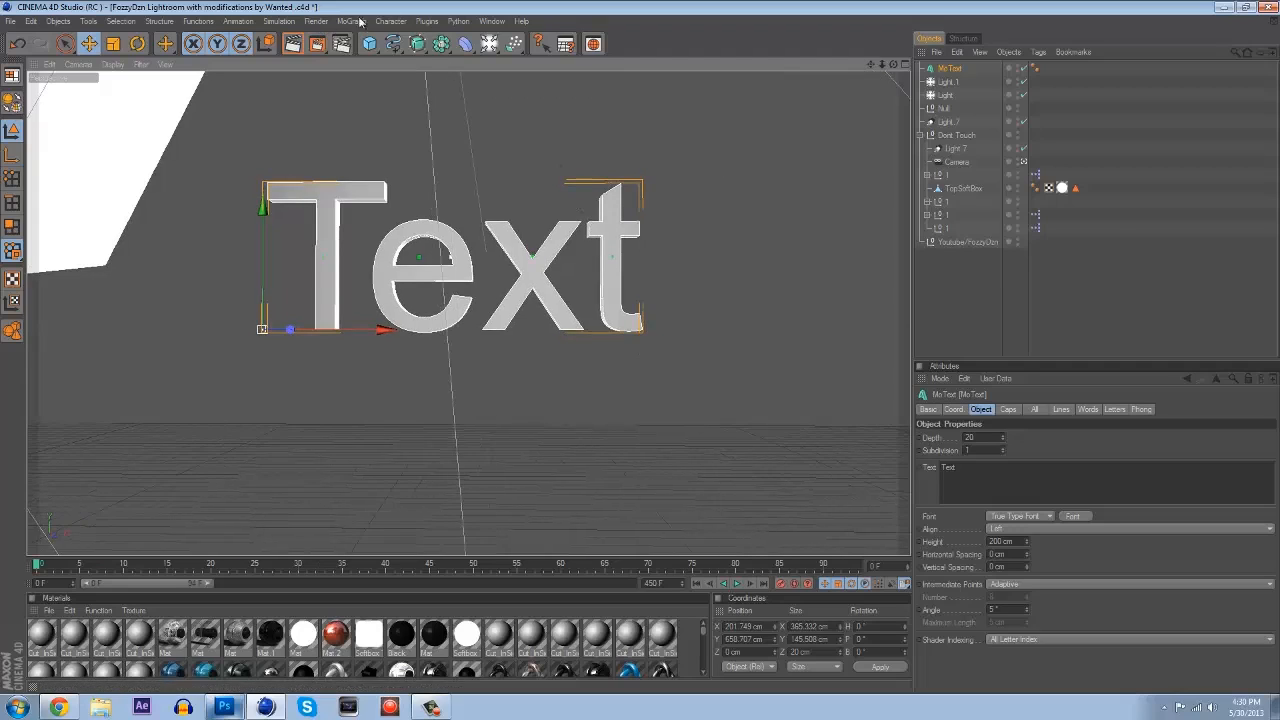
Change the MoText's text to "KING" and set its depth to 60.
click(363, 24)
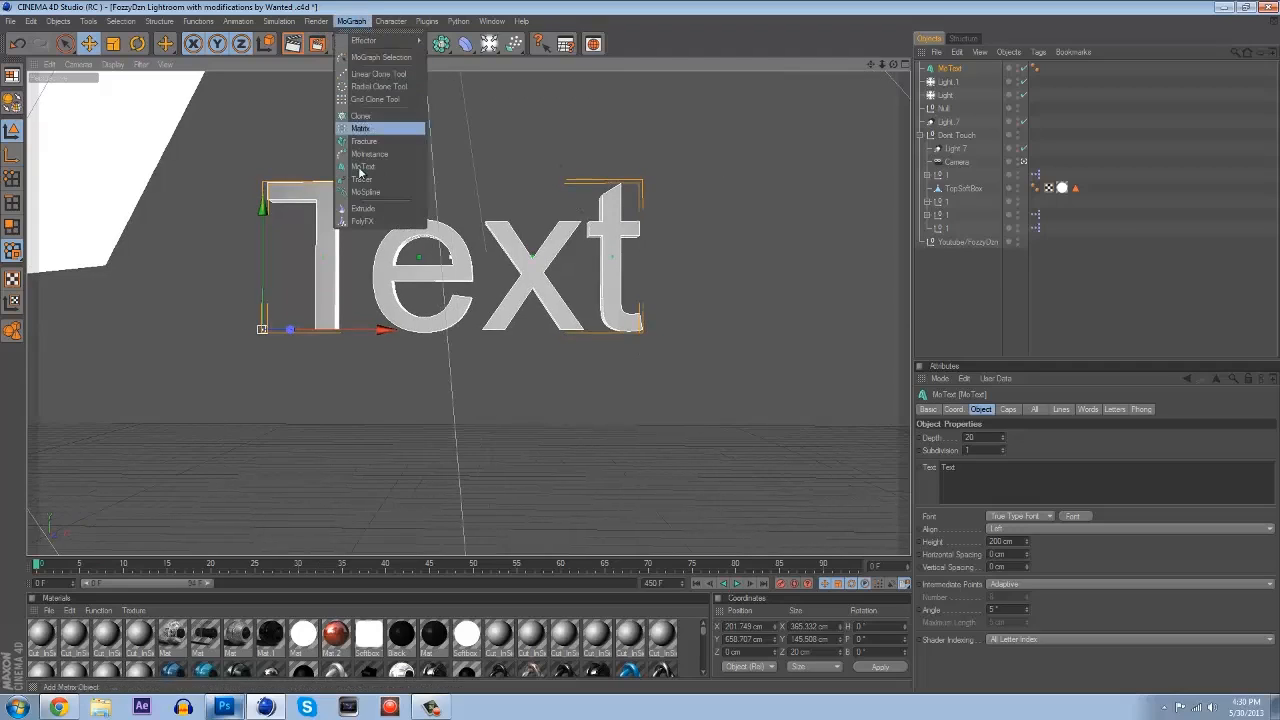
click(796, 198)
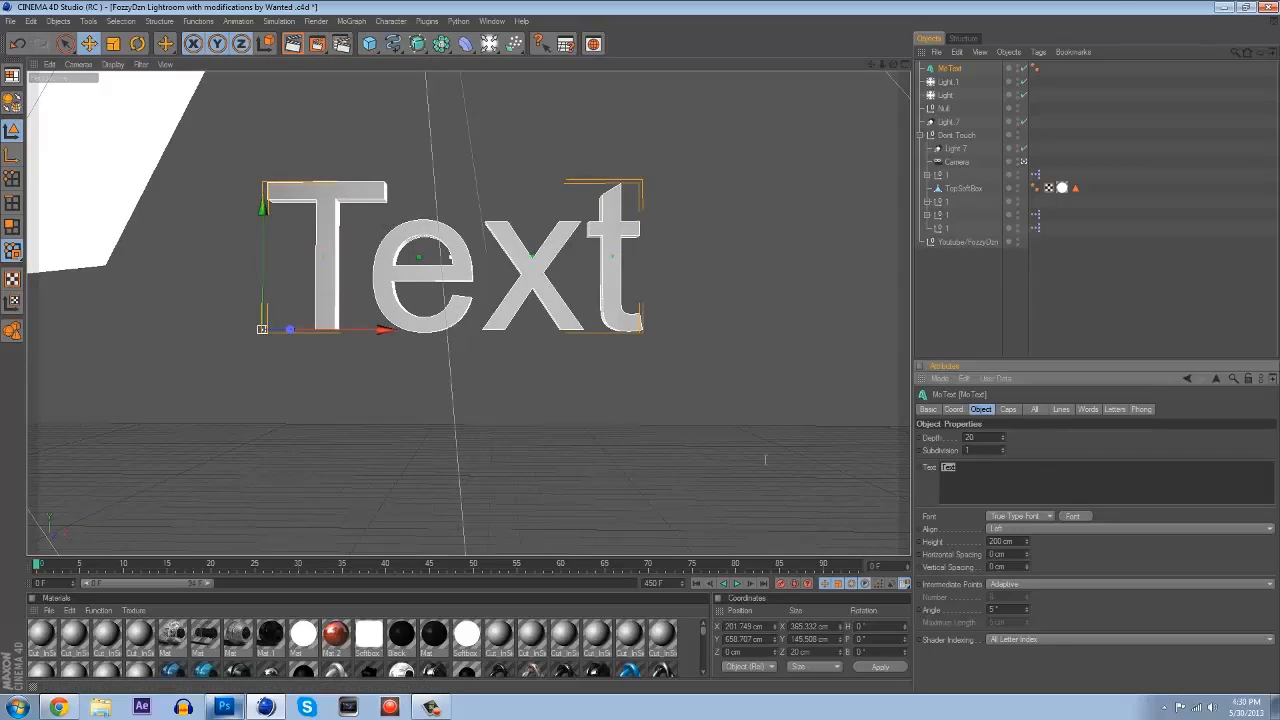
text(KING)
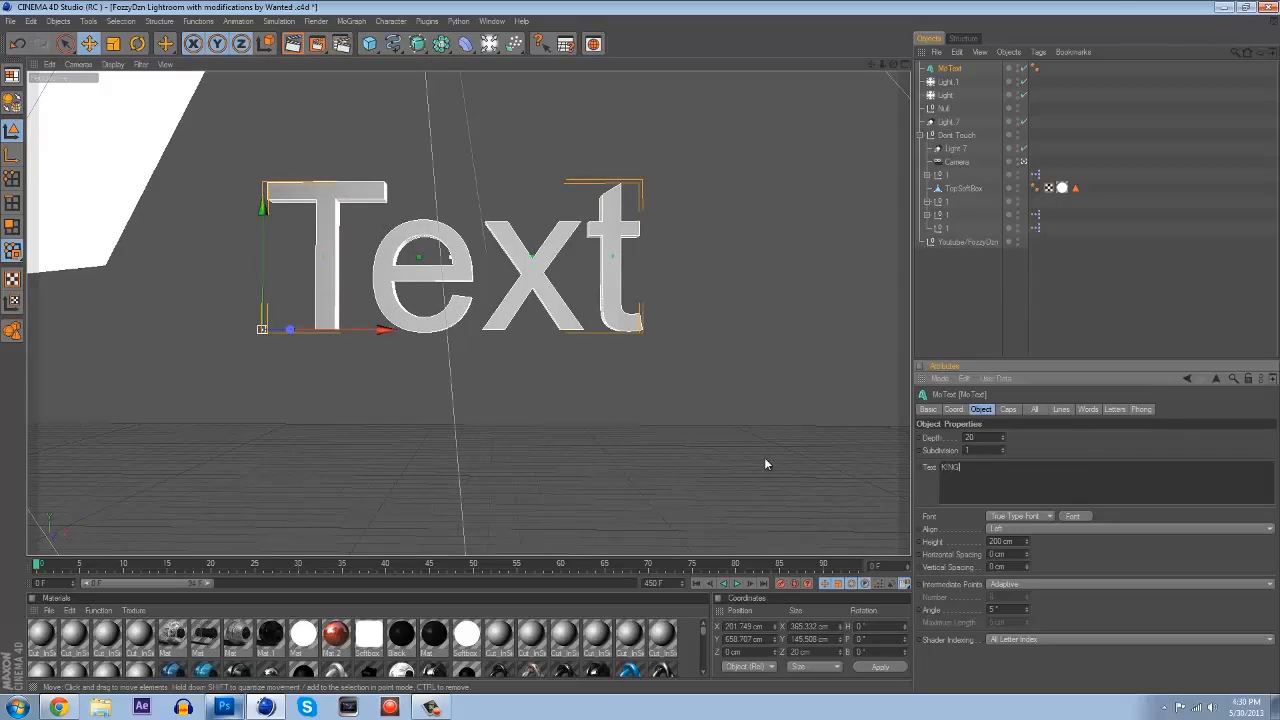
click(1056, 444)
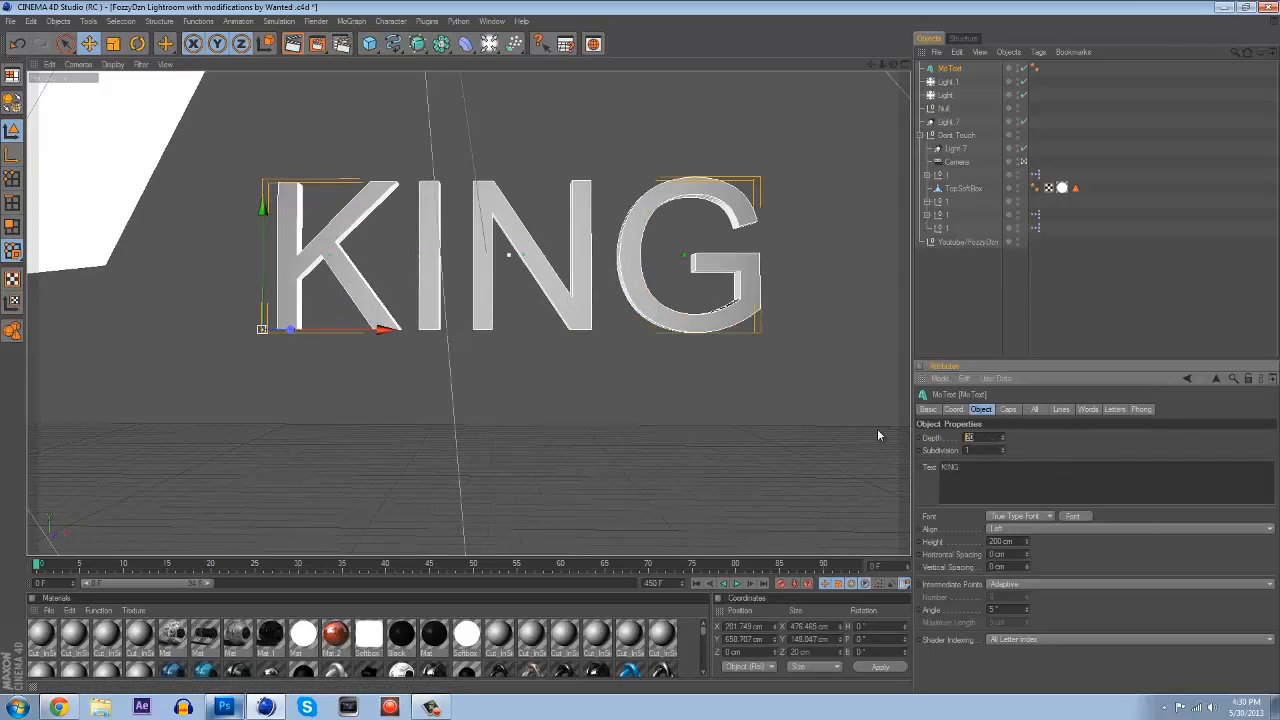
click(1032, 440)
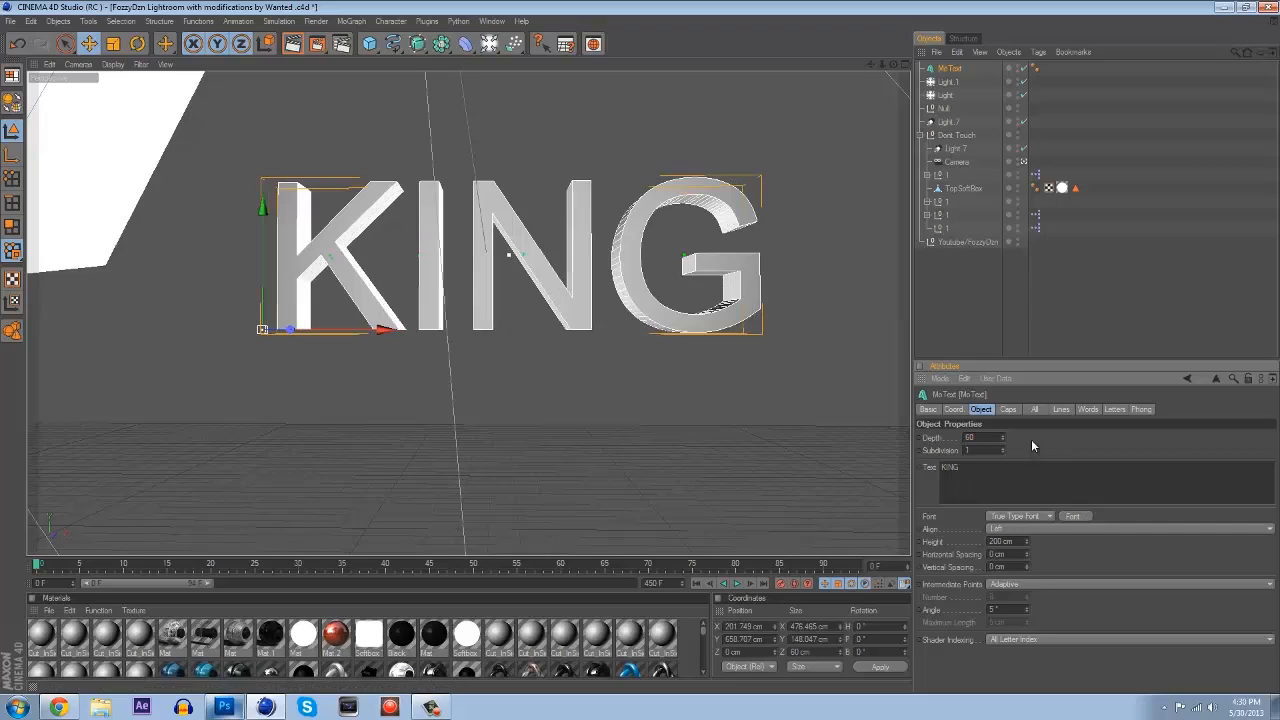
Set the MoText font to Ethnocentric Regular.
click(1072, 516)
scroll(62, 189, down, 10)
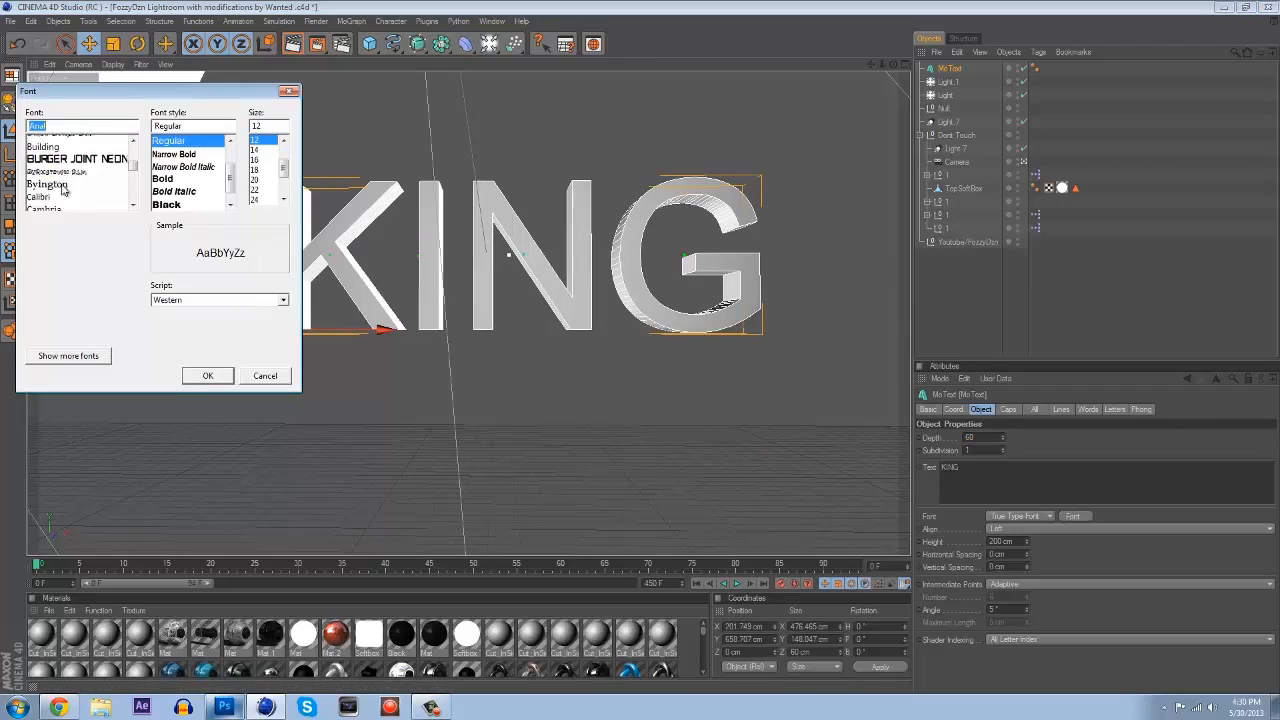
scroll(62, 189, down, 12)
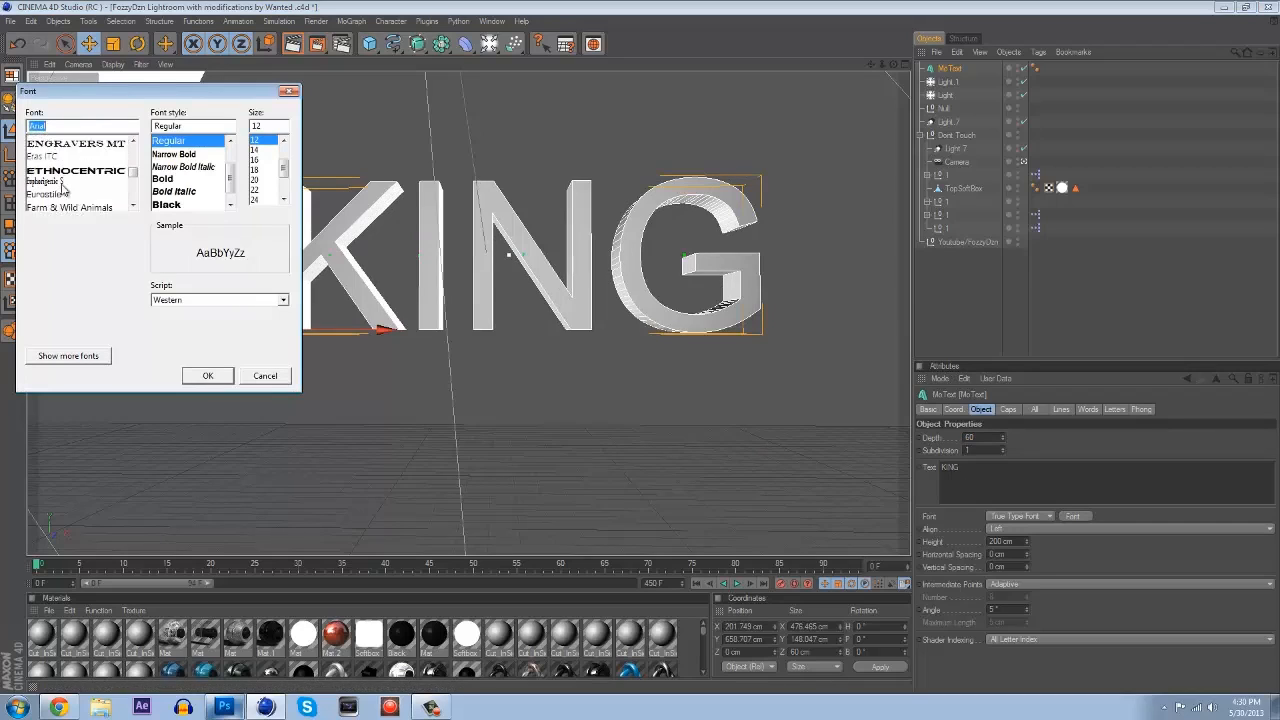
click(72, 141)
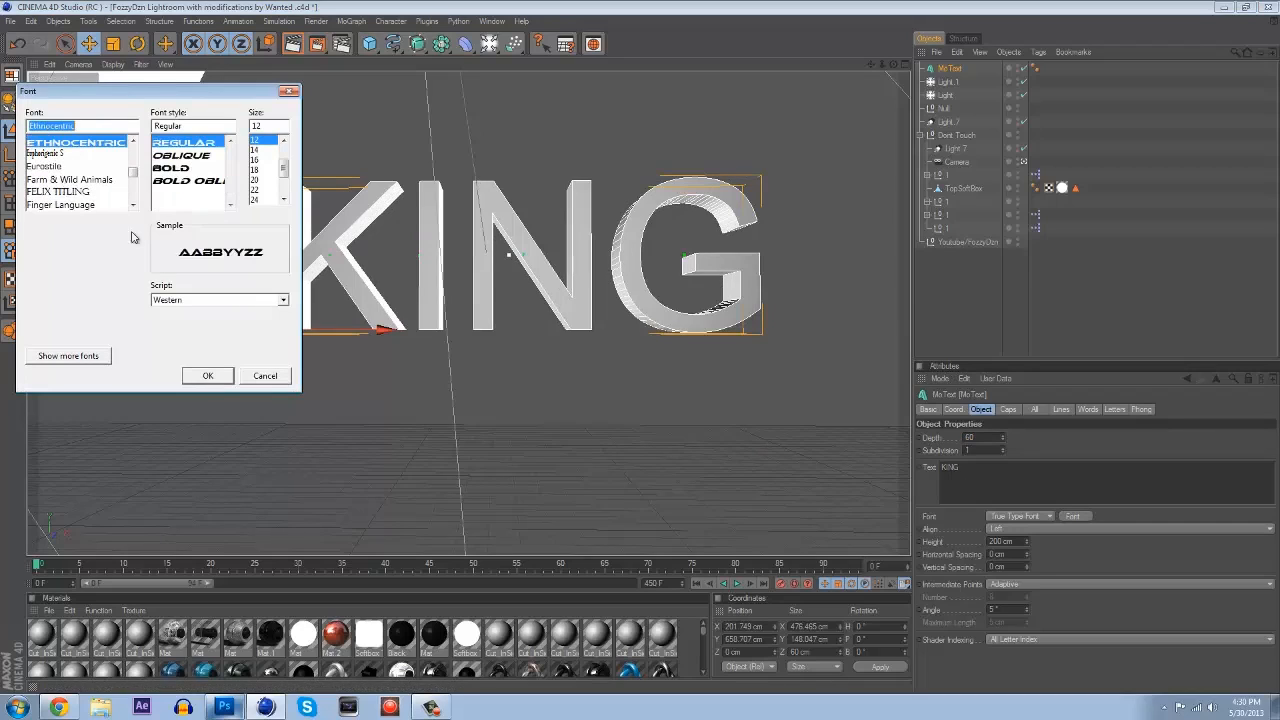
click(215, 377)
alt+right_drag(584, 326, 569, 326)
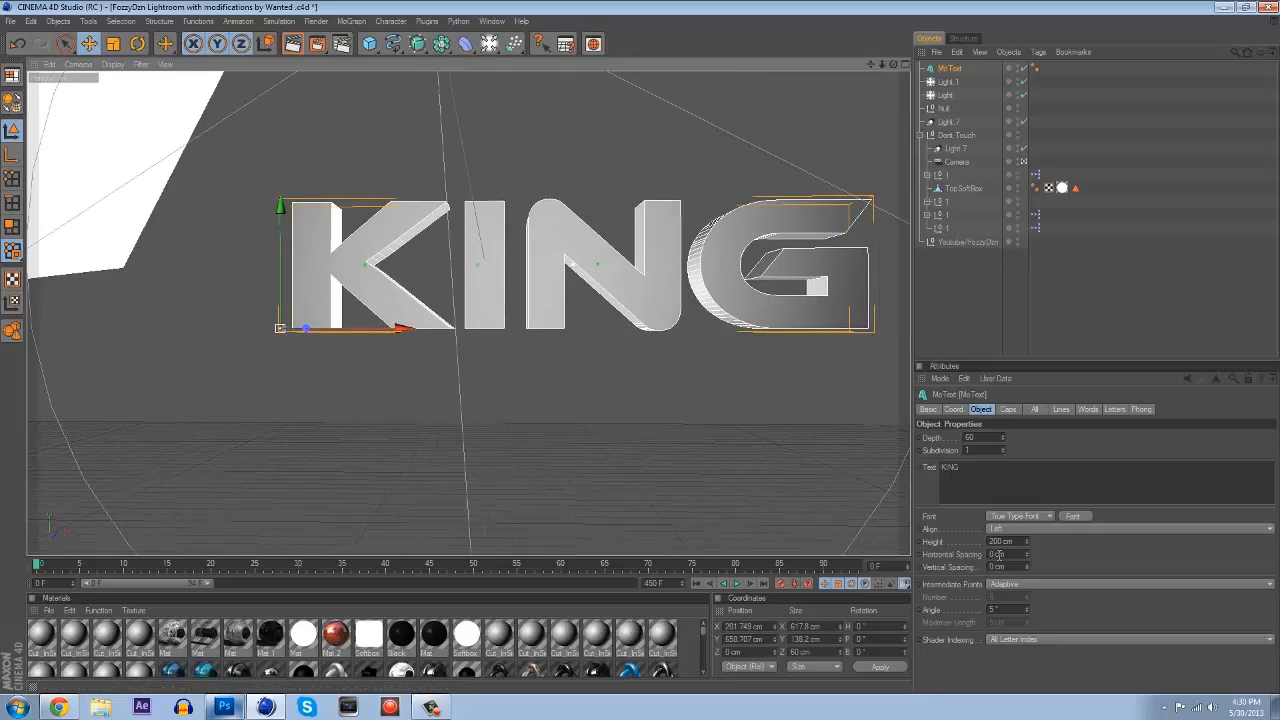
Set the MoText height to 100 cm and move the text along X to about 293 cm.
text(1)
key(Return)
drag(405, 328, 646, 350)
scroll(678, 405, up, 5)
drag(870, 63, 644, 359)
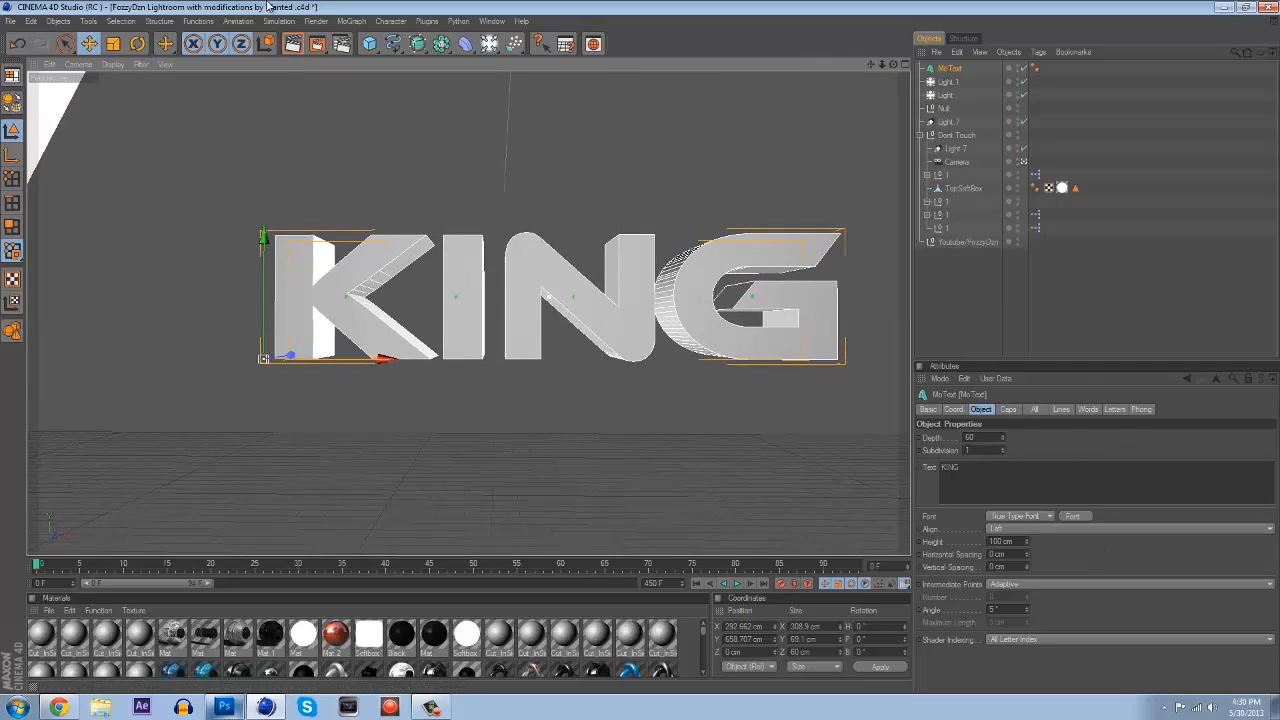
Add a Random effector to the KING text and set its strength to 50%.
click(1008, 409)
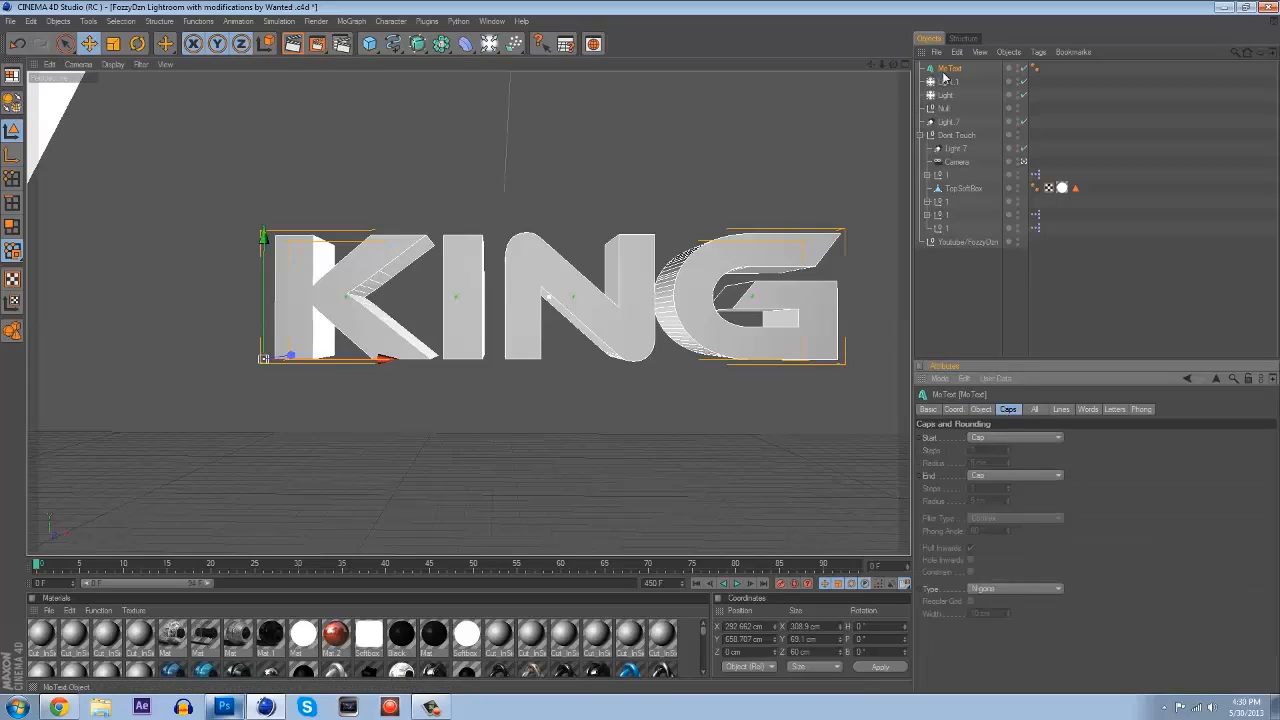
click(360, 22)
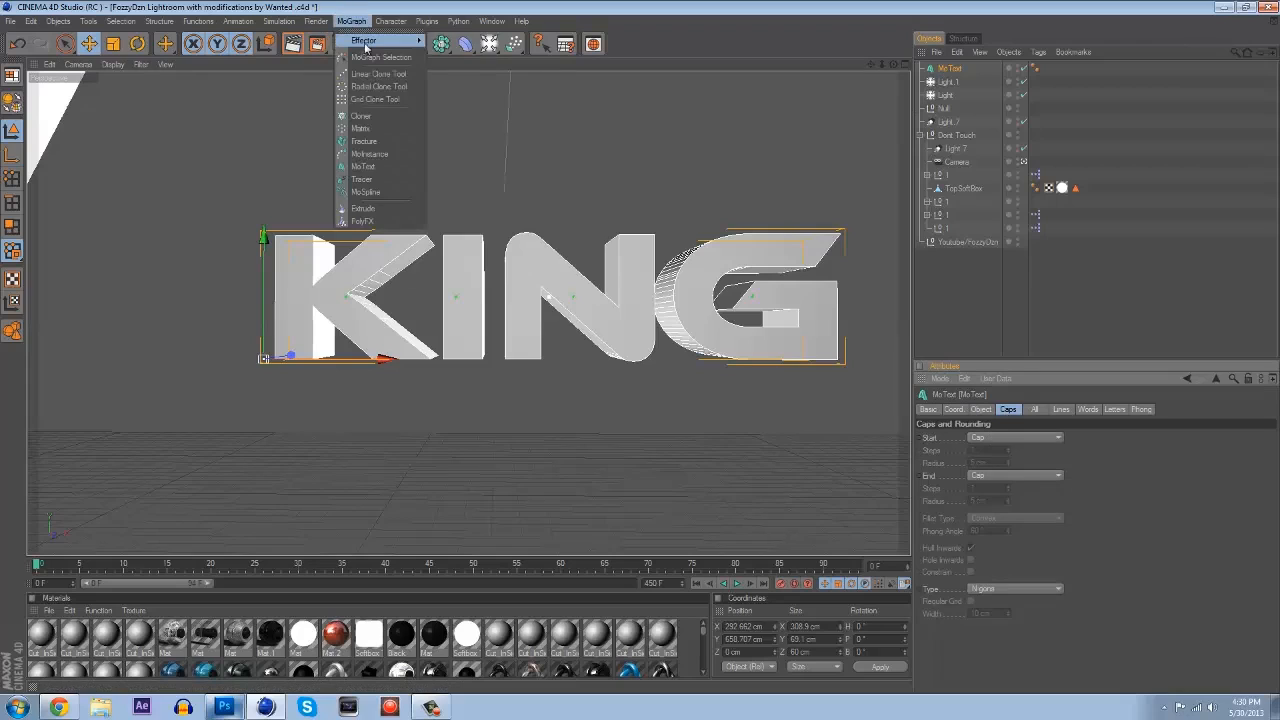
mouse_move(366, 46)
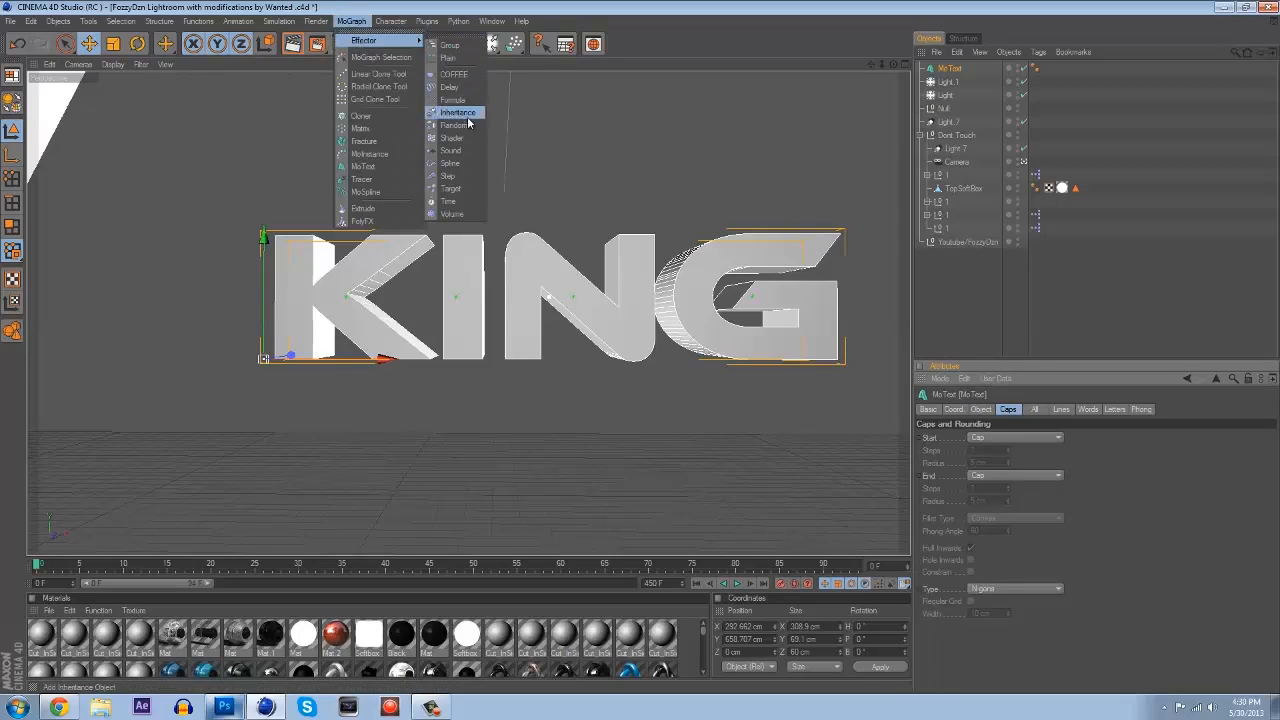
click(450, 131)
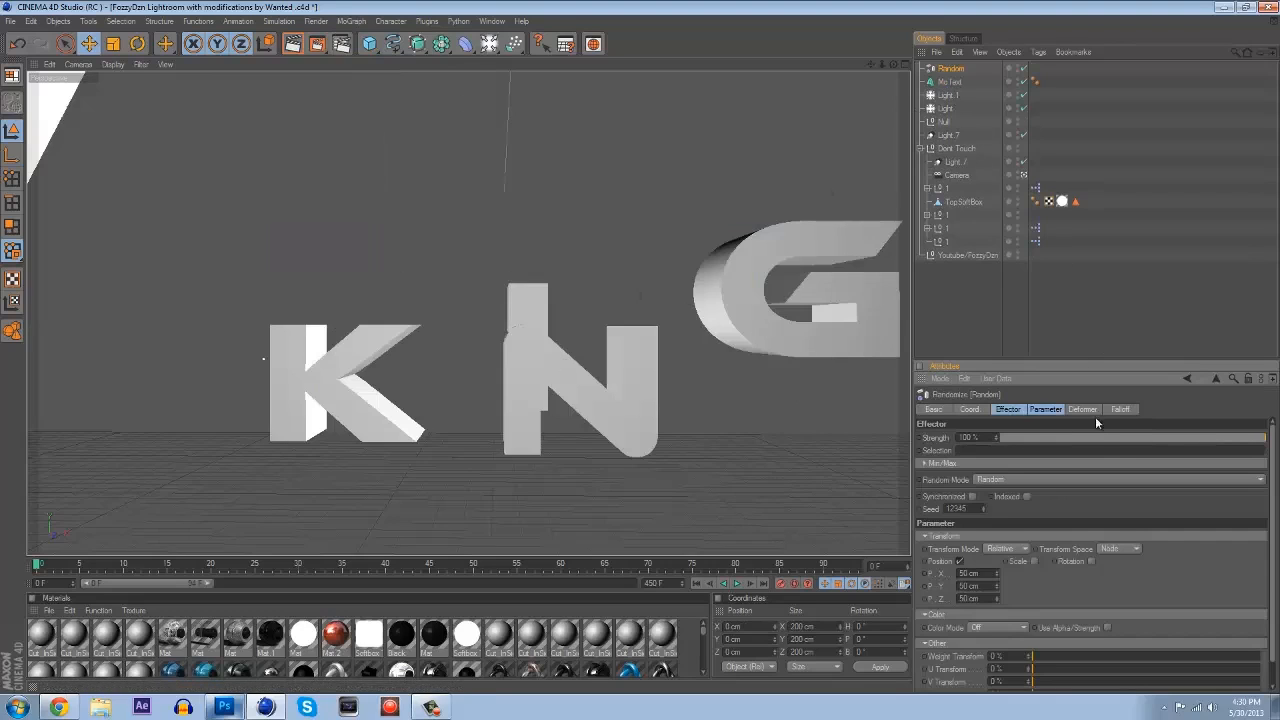
drag(1108, 437, 1133, 418)
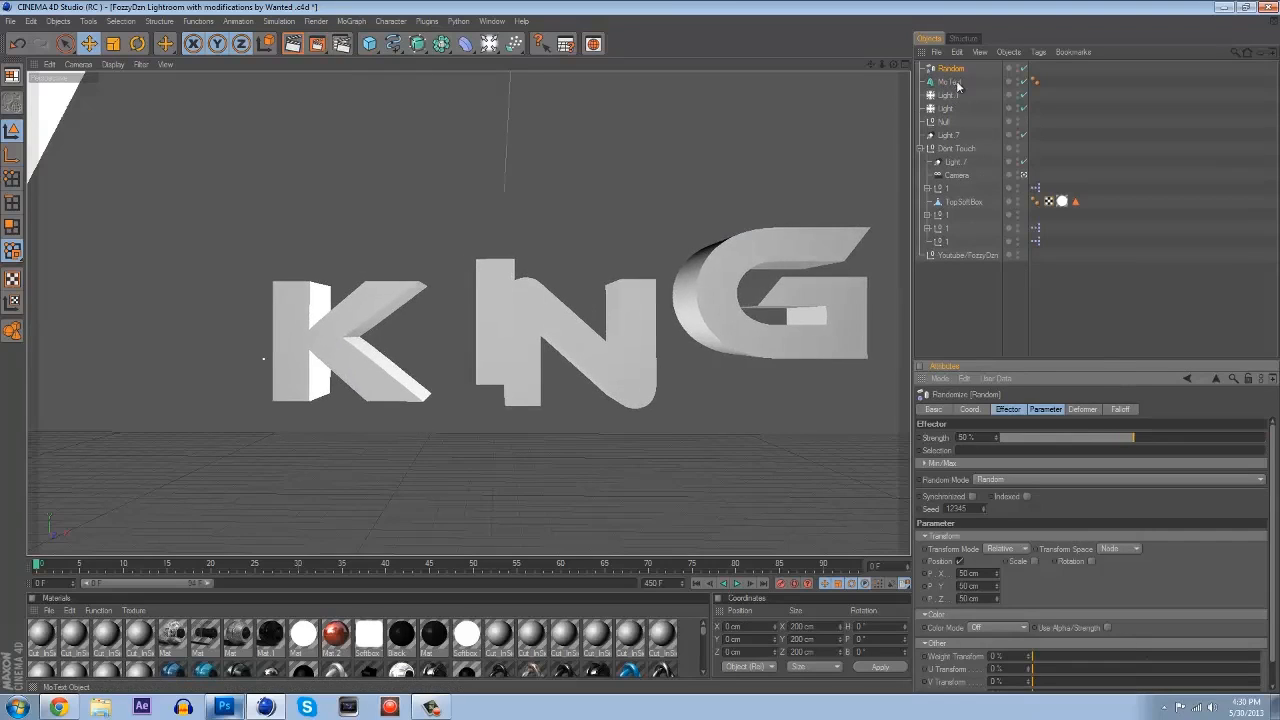
Enable rotation in the Random effector and set heading to 46°, pitch to -18° and bank to about 30°.
click(1047, 410)
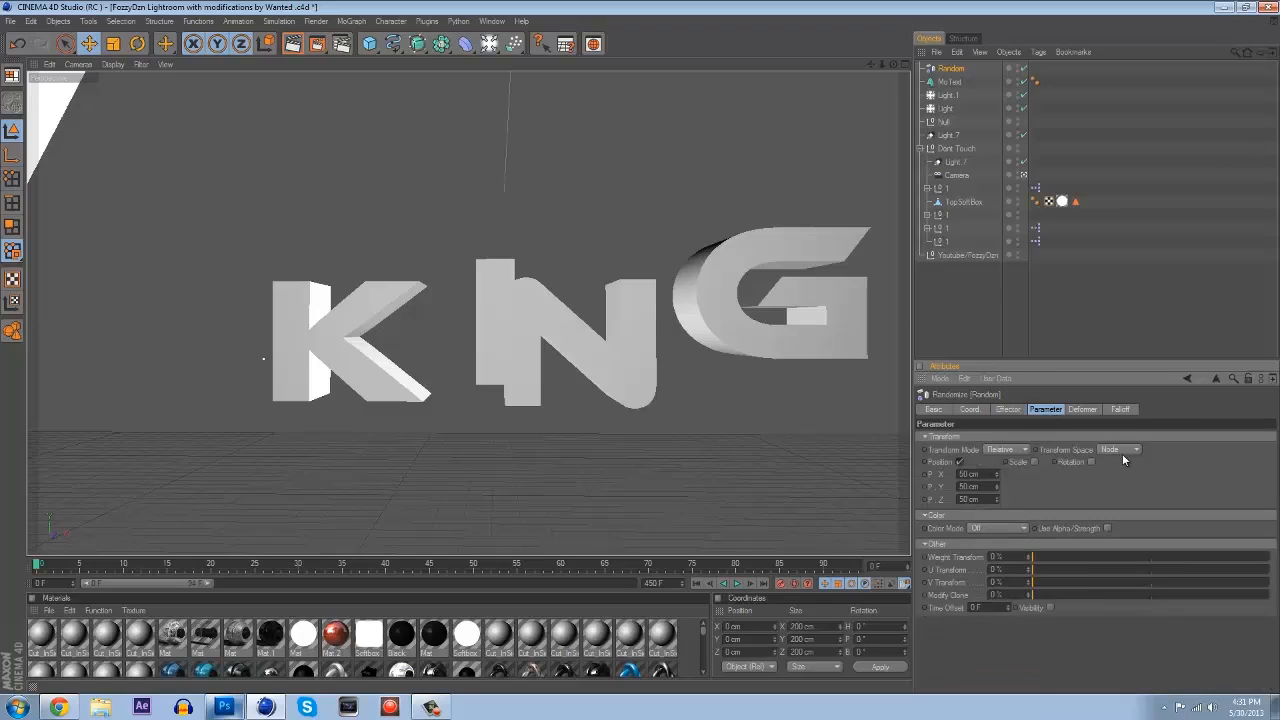
click(1091, 462)
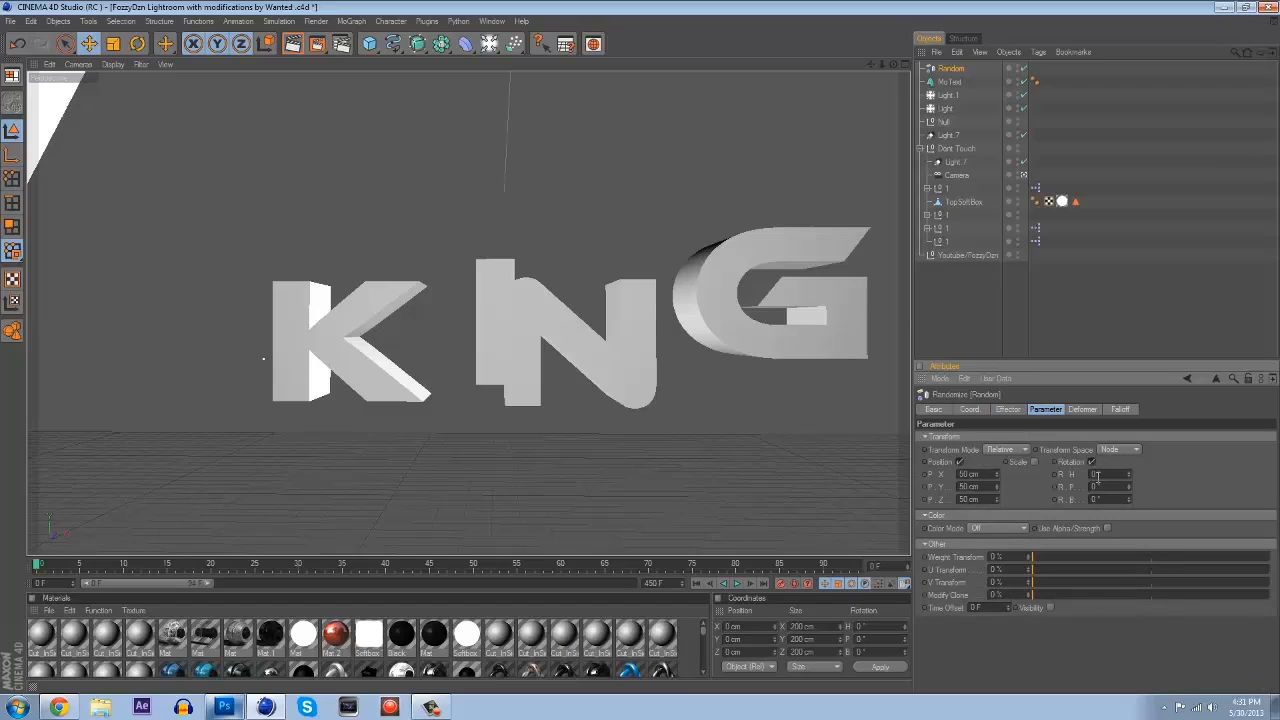
drag(1126, 478, 1129, 485)
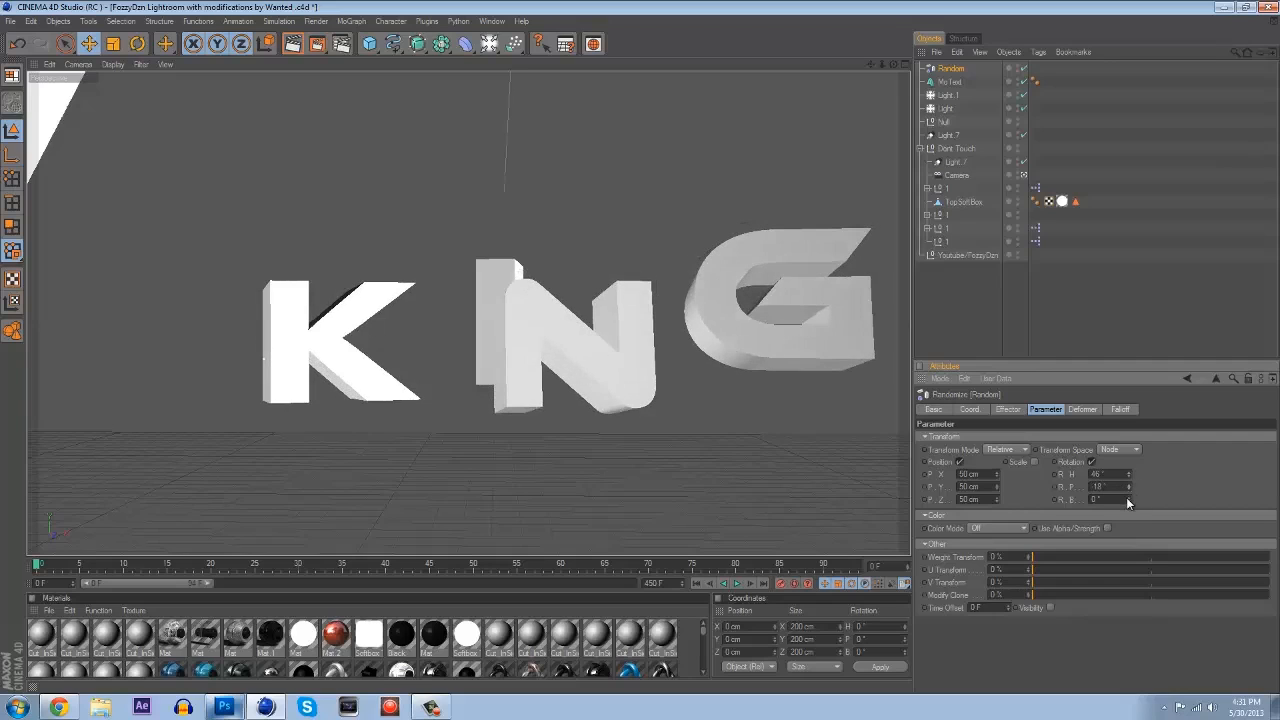
drag(1130, 499, 1132, 500)
click(1128, 498)
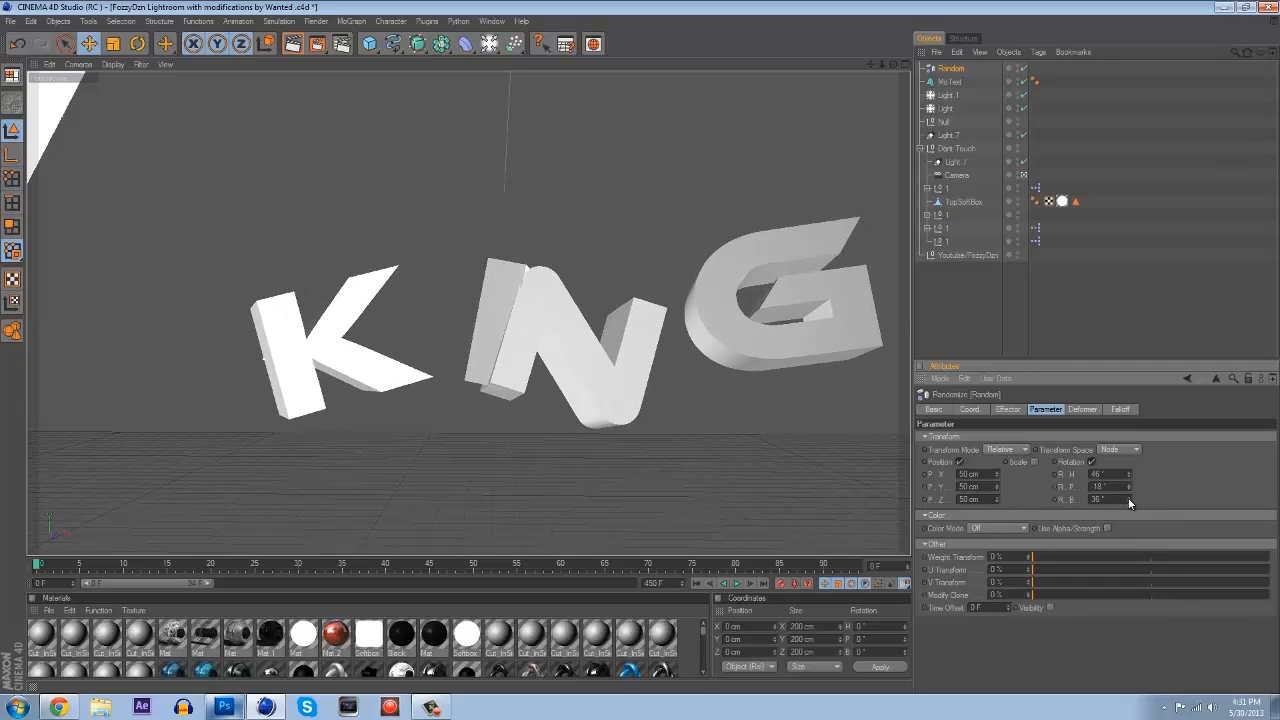
Convert the KING MoText into editable objects and expand its hierarchy down to the individual letters.
click(951, 80)
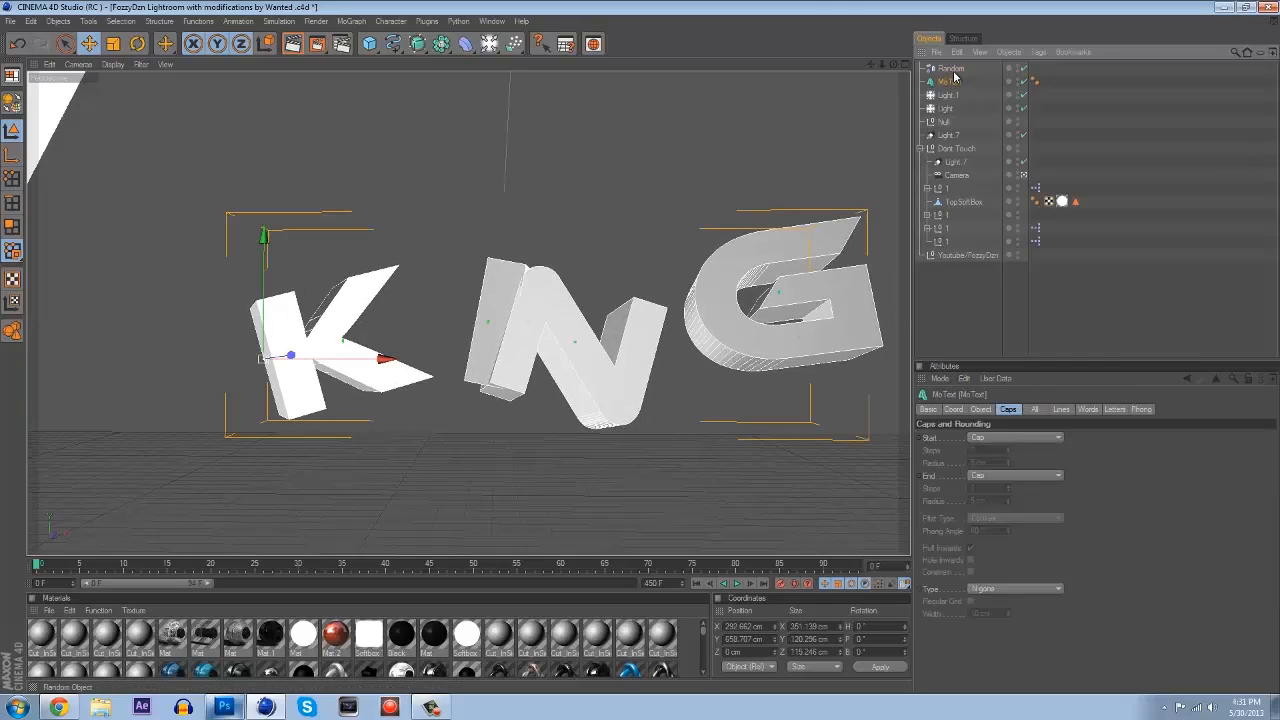
click(952, 69)
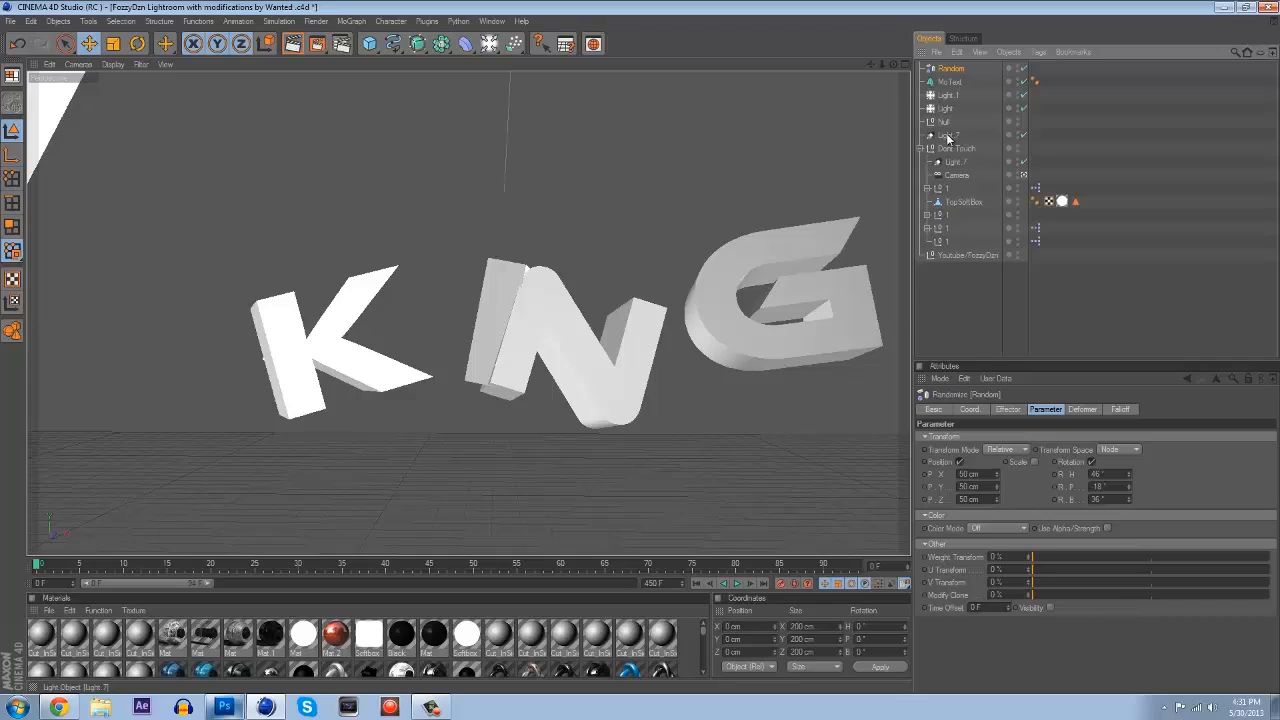
click(952, 82)
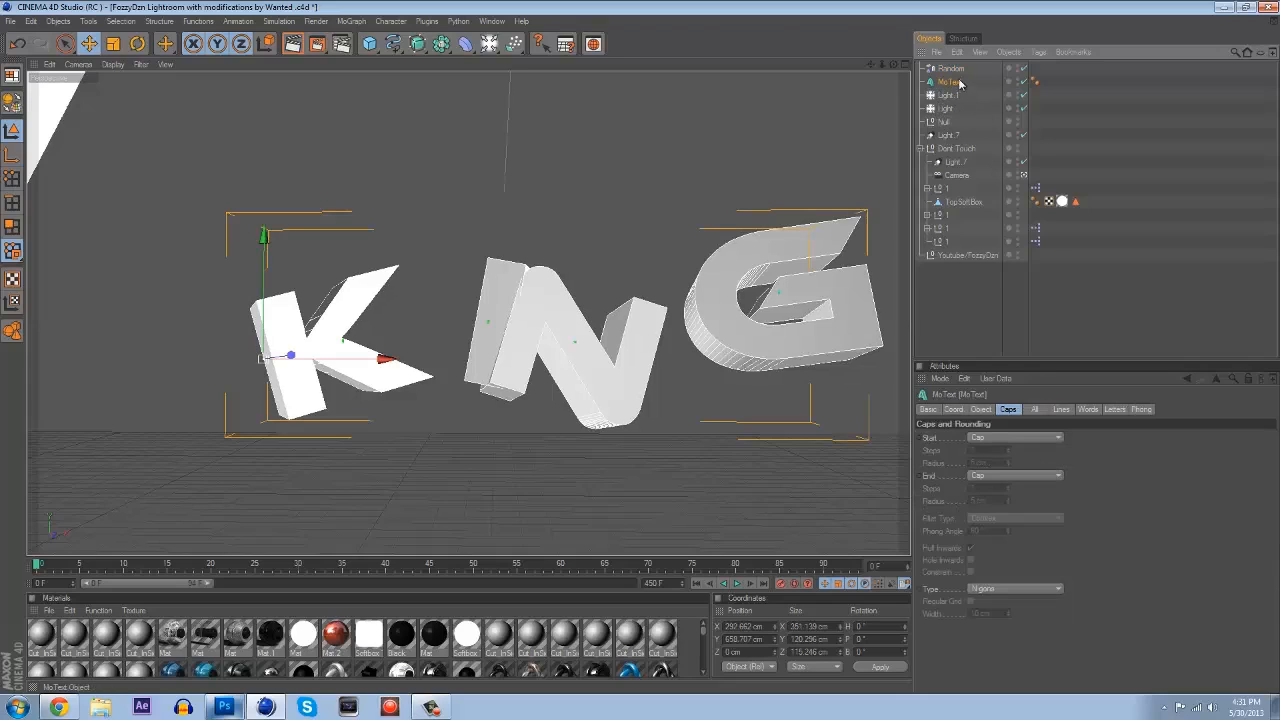
key(c)
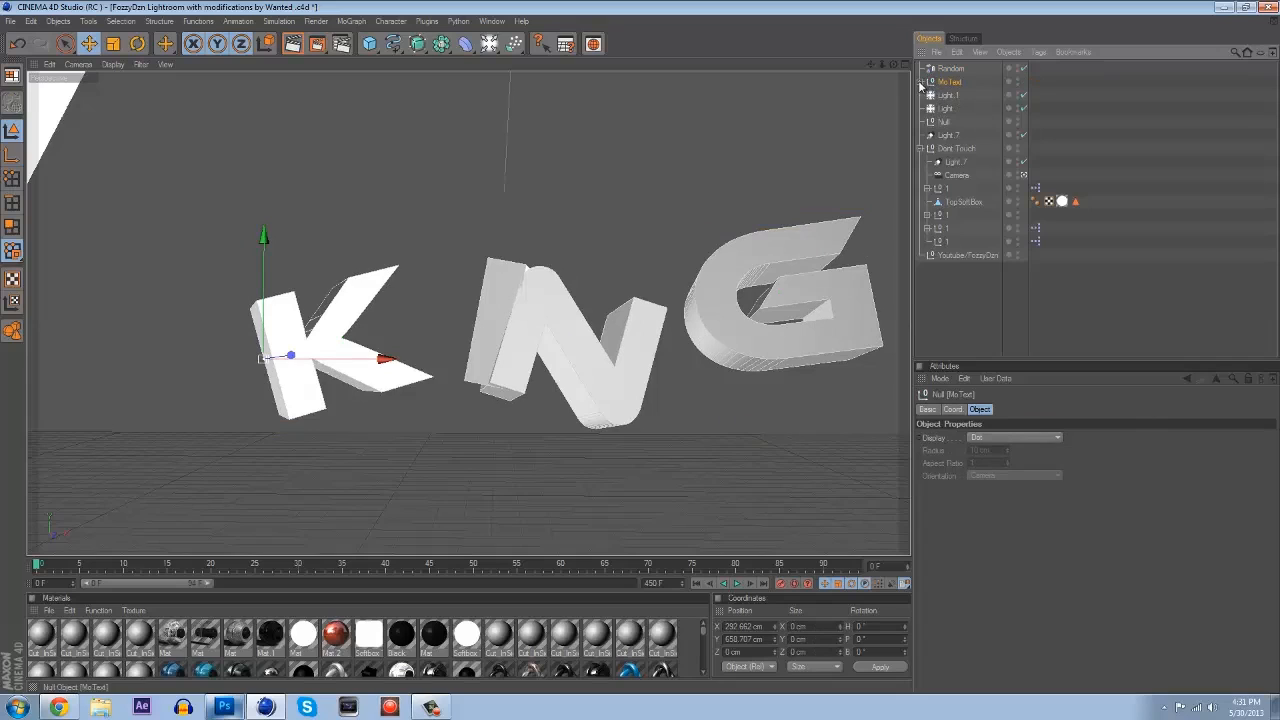
click(925, 94)
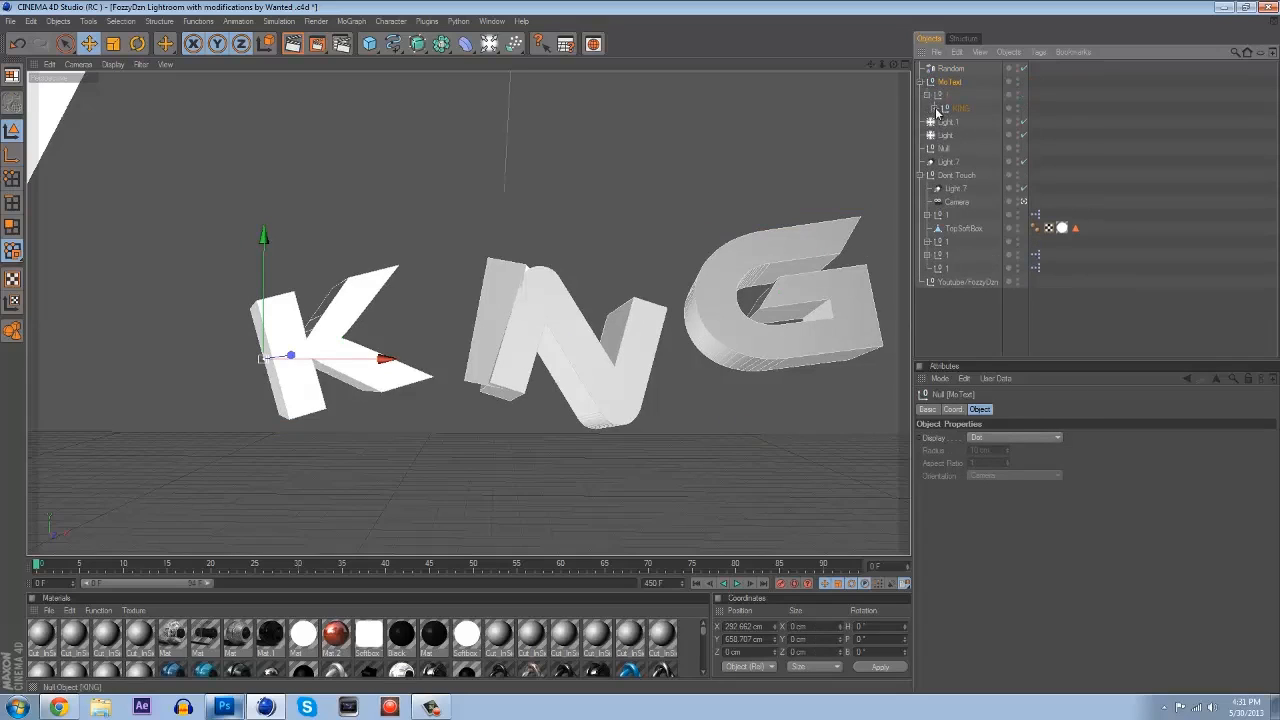
click(936, 107)
Check the separate K, I, N and G objects by selecting each letter in turn.
click(964, 122)
click(964, 134)
click(963, 149)
click(963, 161)
click(962, 123)
click(964, 136)
click(964, 149)
click(964, 161)
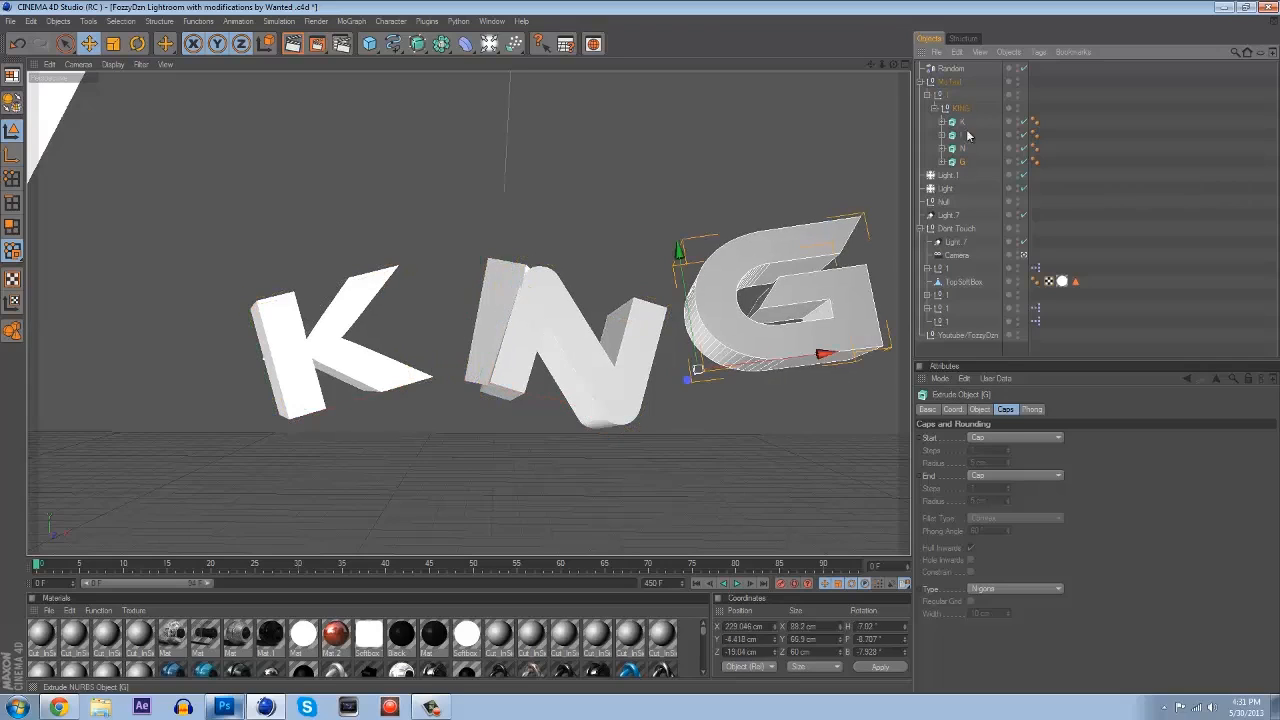
Delete the Random effector from the scene.
click(920, 82)
click(949, 69)
key(Delete)
Straighten the letter I of the MoText group and move it up into the gap between K and N.
click(949, 69)
click(920, 68)
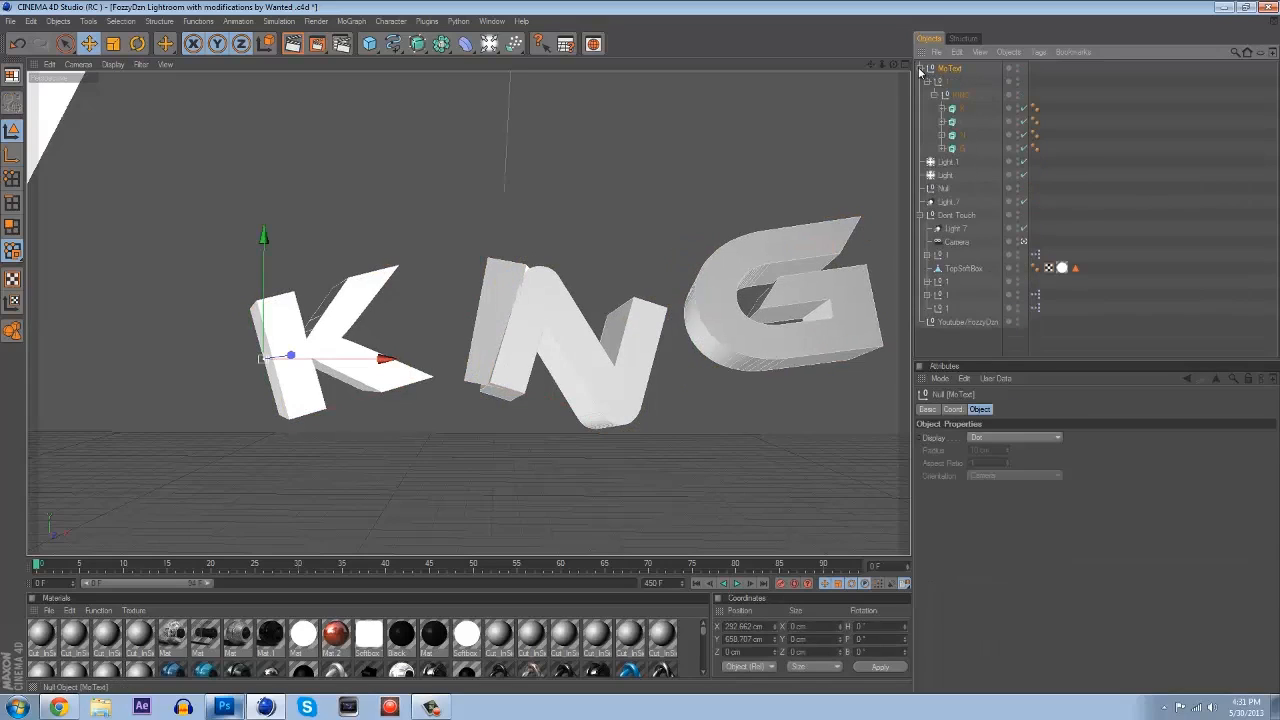
click(955, 107)
click(963, 121)
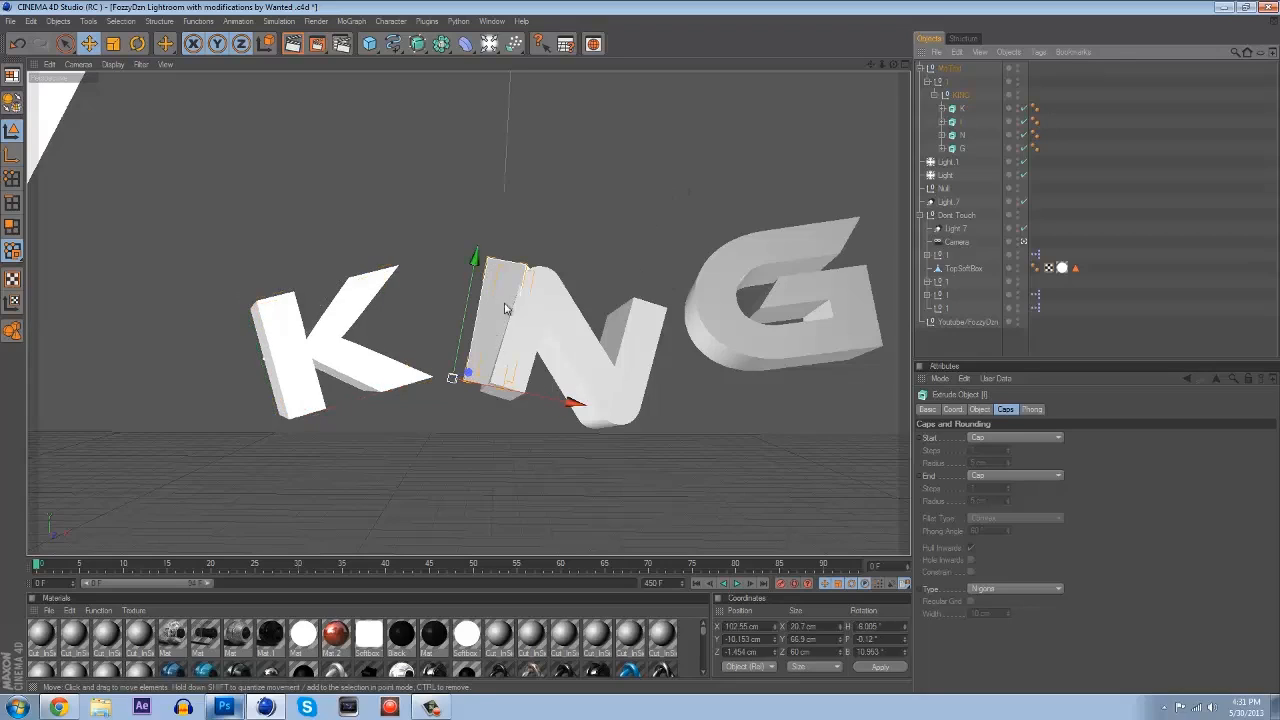
drag(568, 408, 632, 272)
key(r)
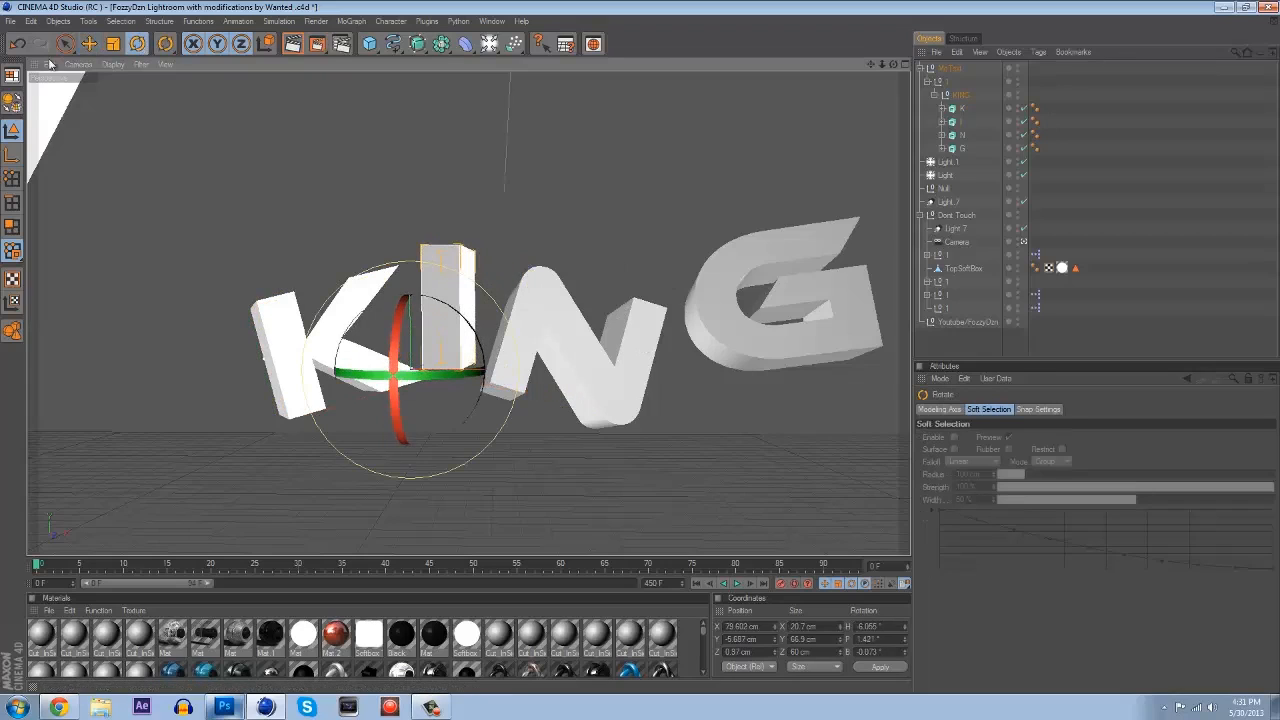
click(89, 44)
drag(640, 352, 644, 360)
Shift the letter G slightly closer to the N.
drag(826, 355, 811, 356)
click(964, 134)
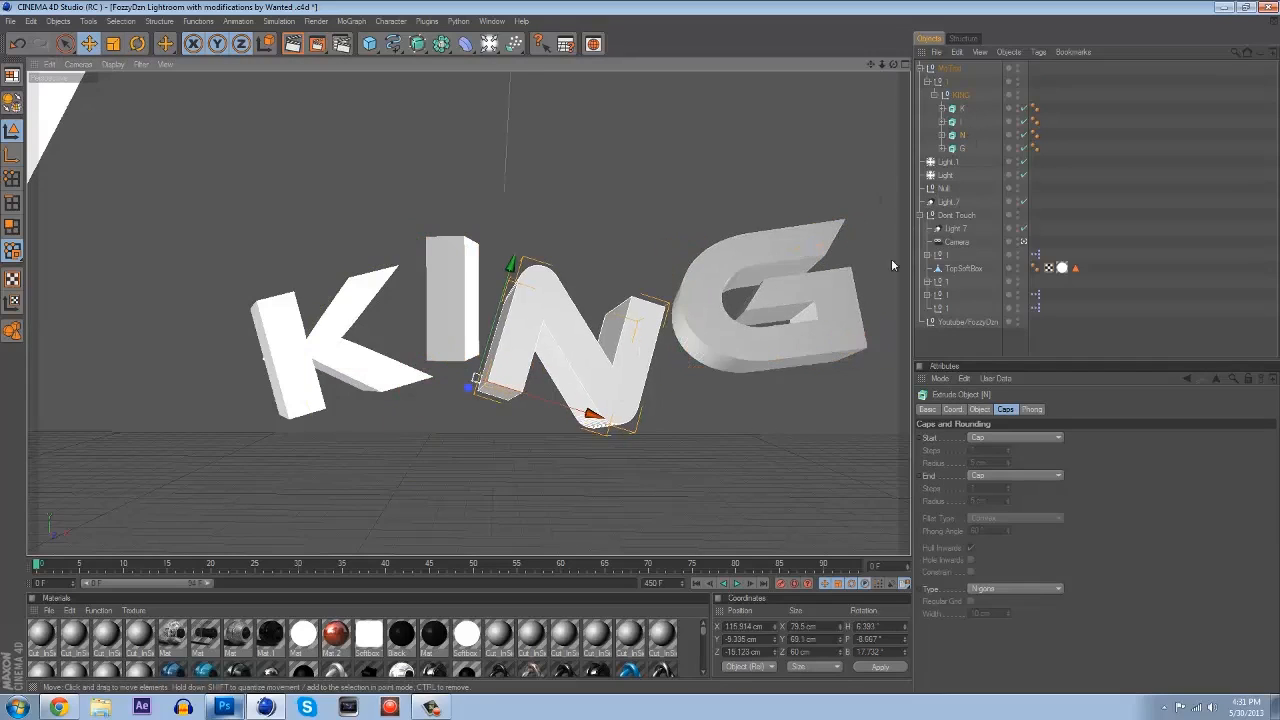
click(810, 330)
drag(824, 360, 820, 360)
click(557, 200)
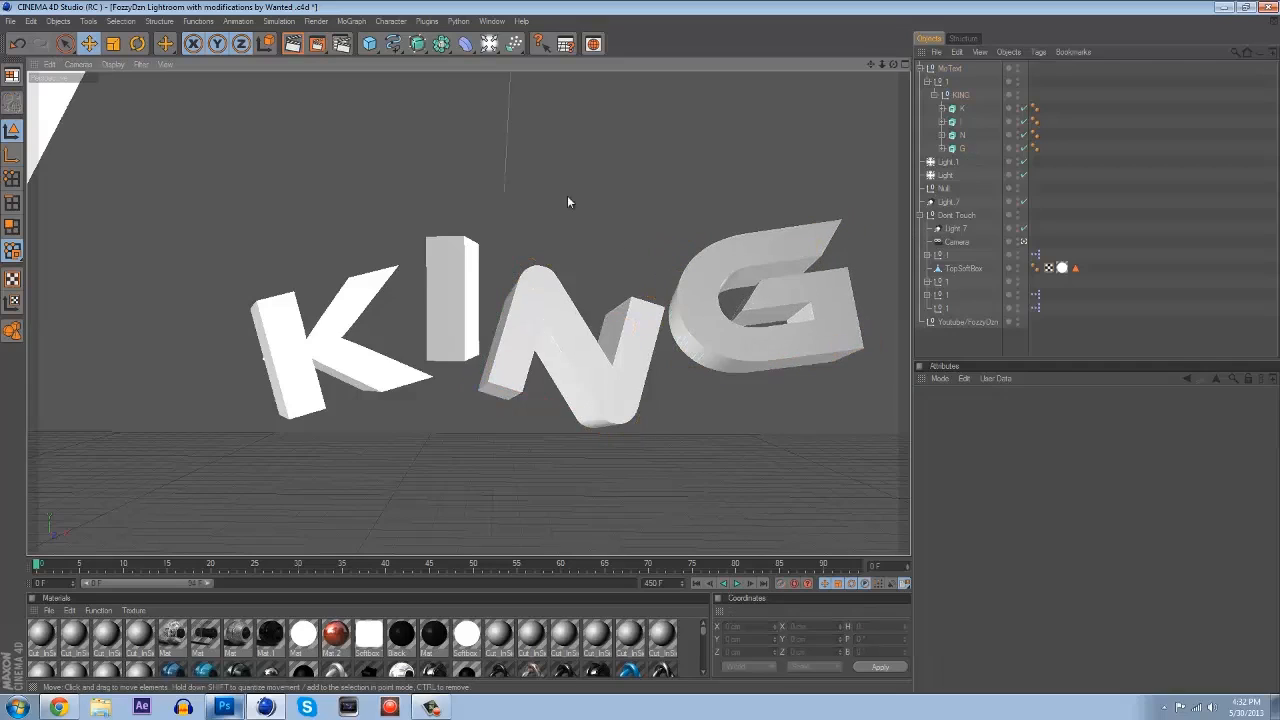
Duplicate the whole MoText group in place.
click(919, 68)
click(948, 71)
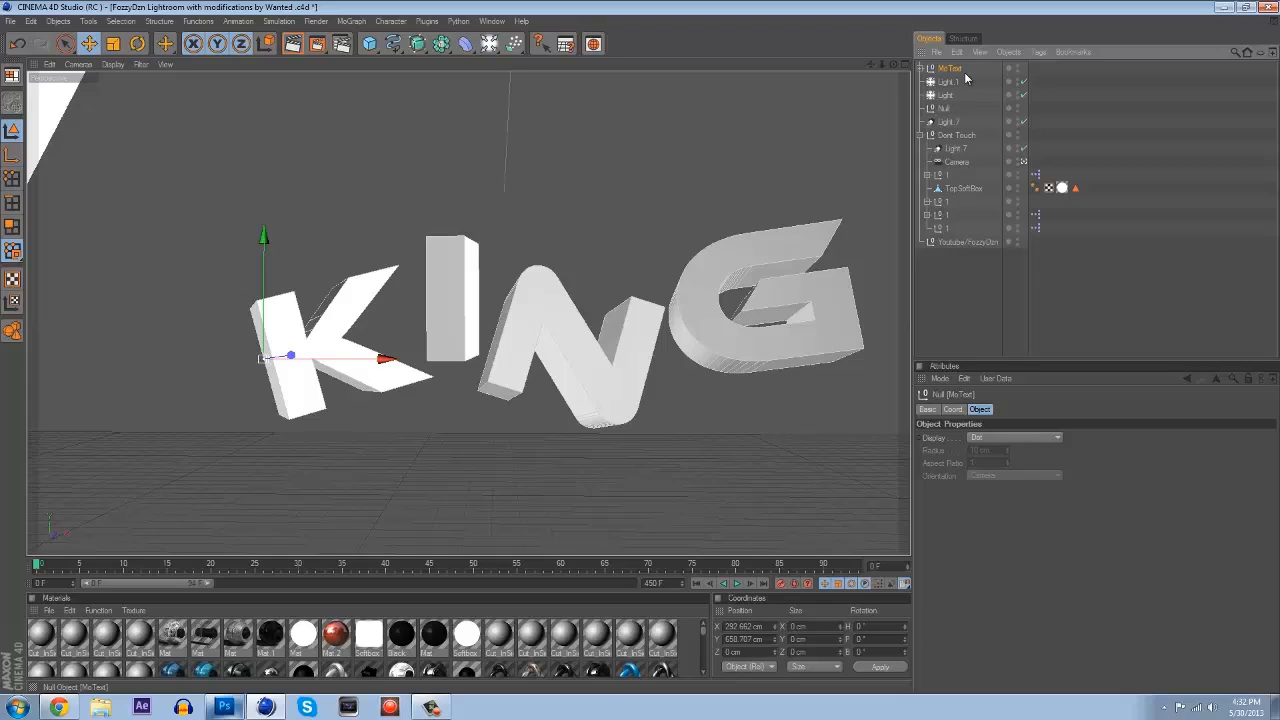
key(ctrl+c)
key(ctrl+v)
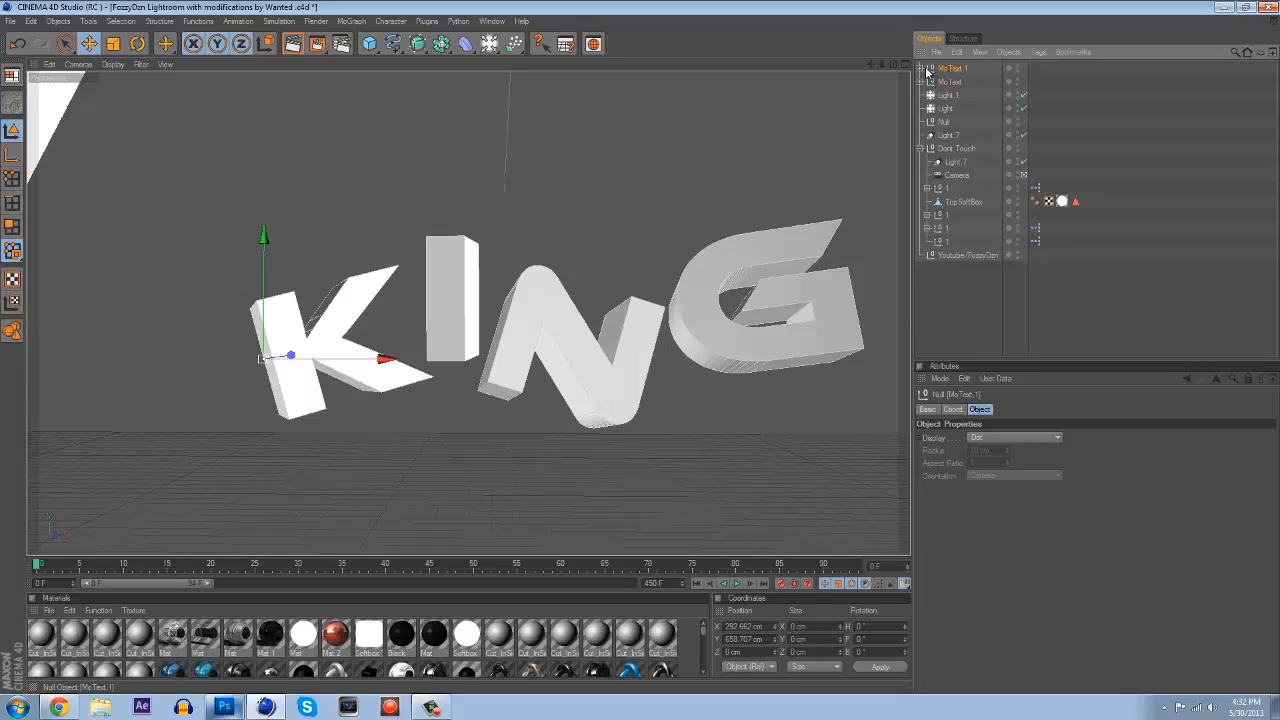
Set both the start and end caps of the four letters in the original MoText group to Fillet Cap.
click(945, 84)
click(920, 82)
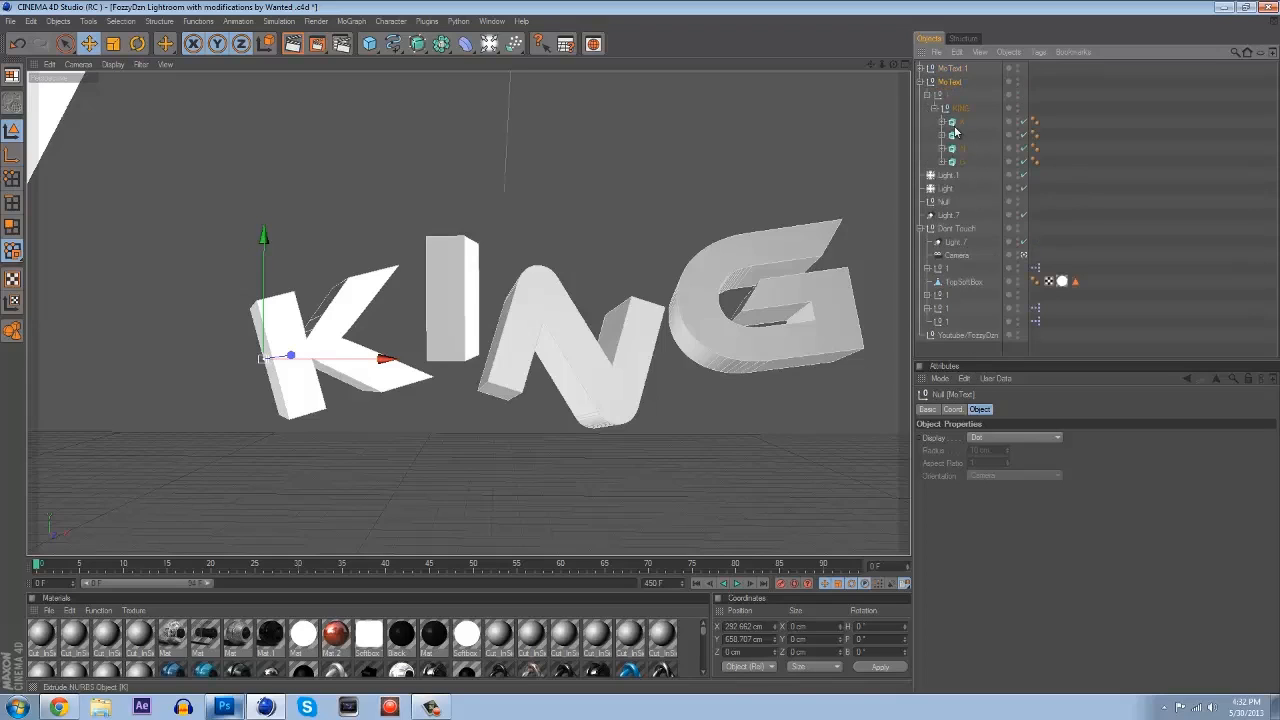
click(961, 121)
shift+click(961, 161)
click(1004, 409)
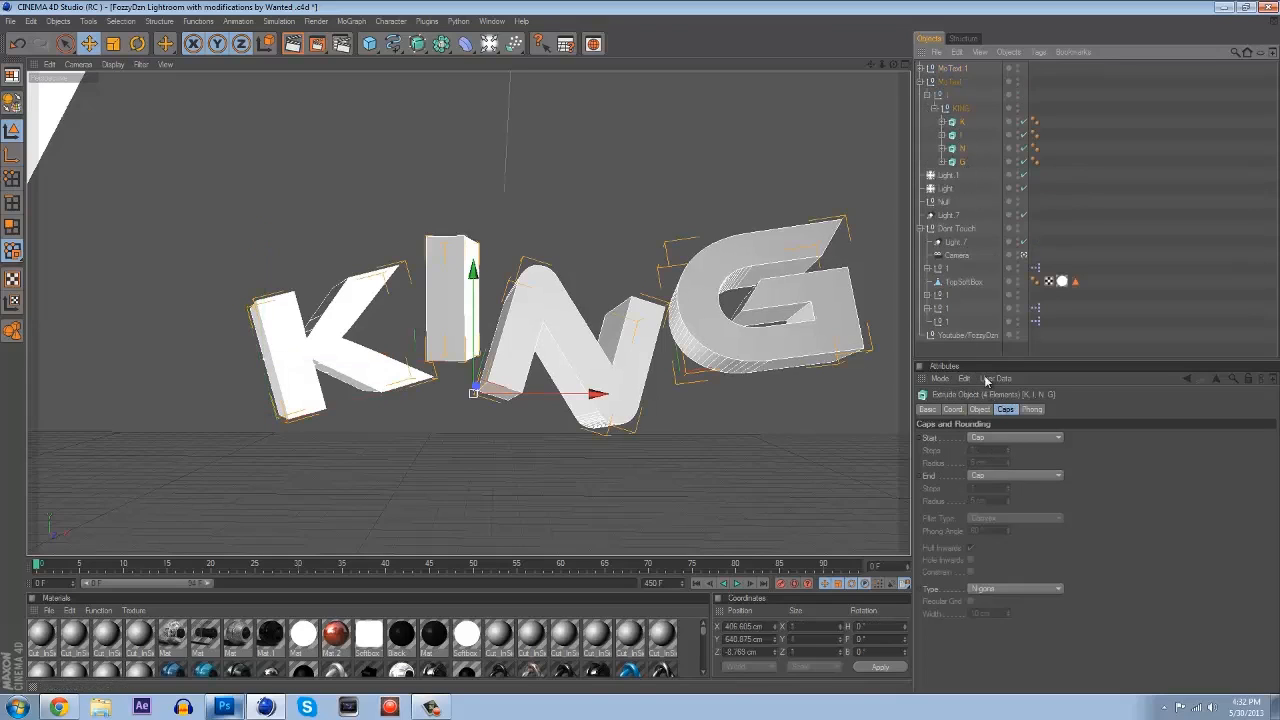
click(1014, 438)
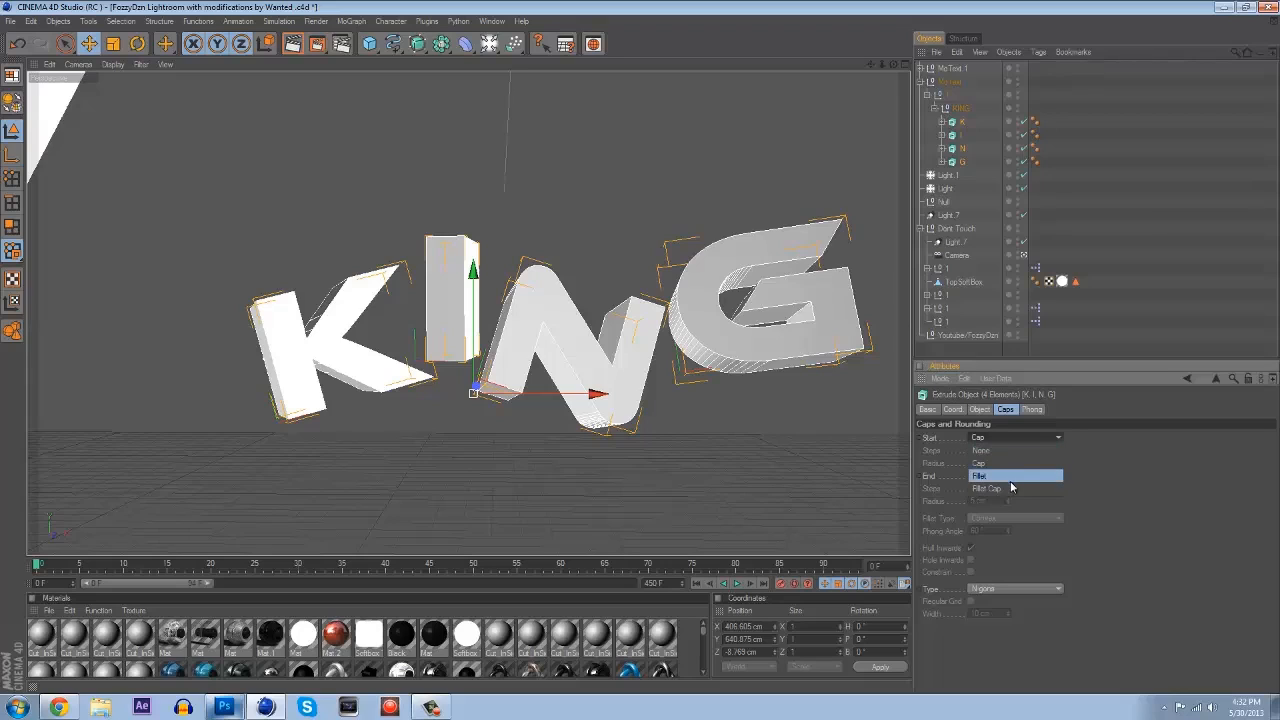
click(1017, 489)
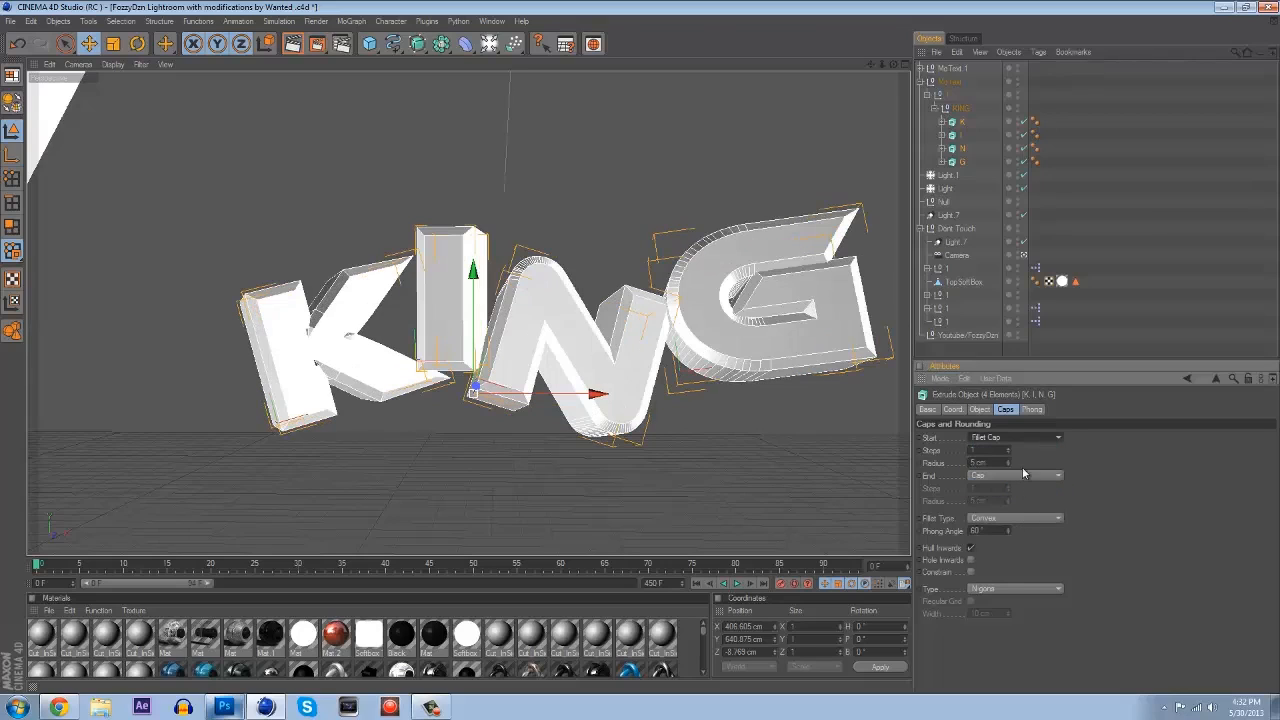
click(1024, 474)
click(1015, 514)
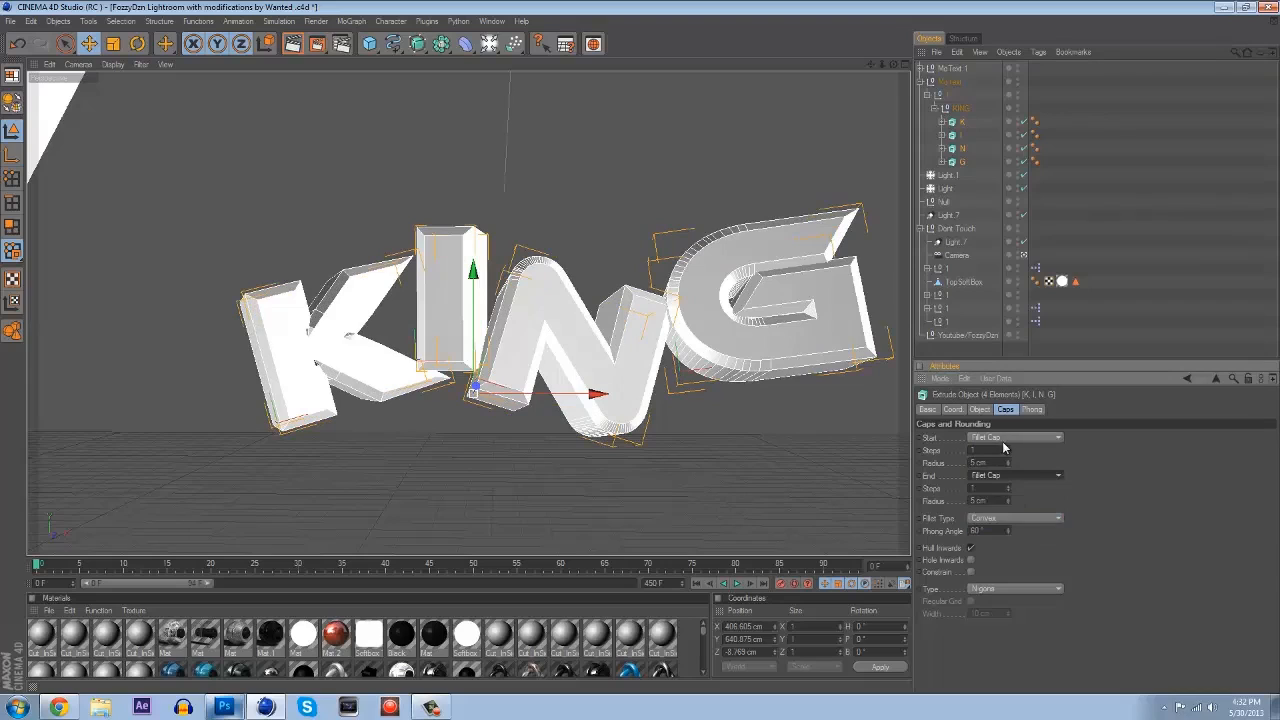
Set the start cap's fillet radius of these four letters to 1 cm.
double_click(977, 462)
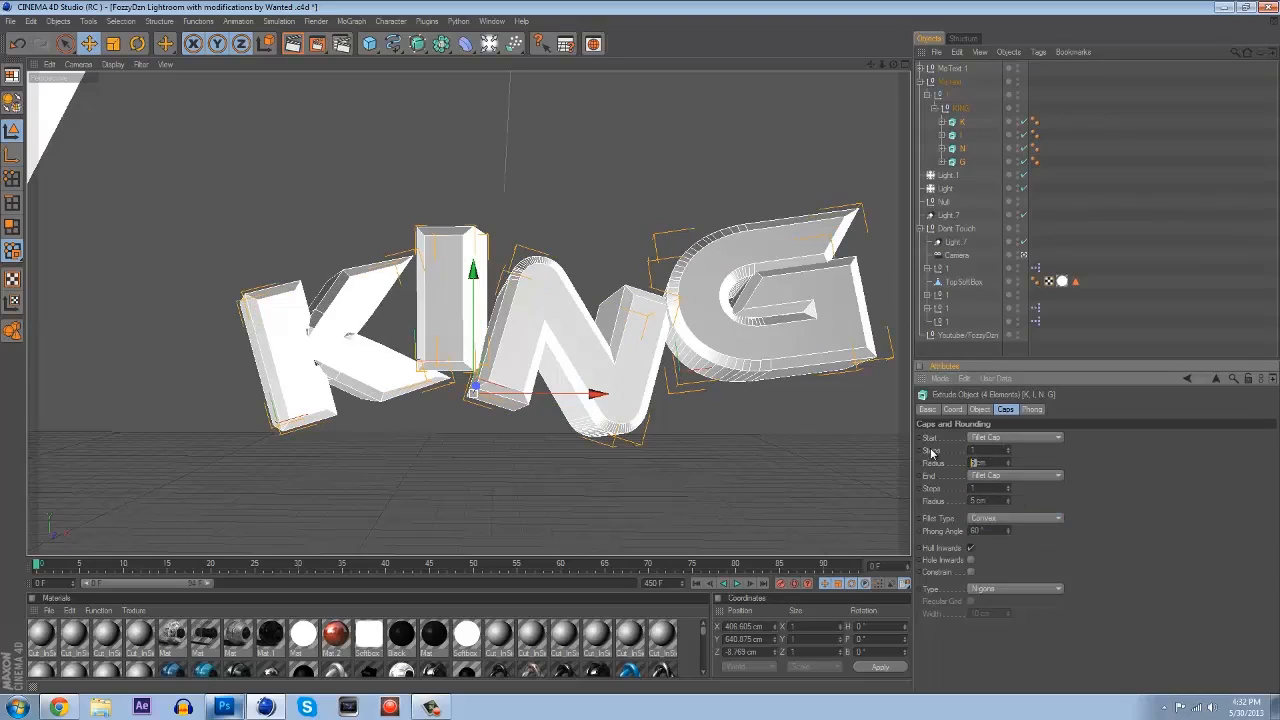
text(1)
click(766, 419)
Apply the dark metallic Mat material to the K, I, N and G letters of the original MoText group.
mouse_move(232, 647)
mouse_down()
mouse_move(298, 590)
mouse_move(597, 411)
mouse_move(1066, 201)
mouse_move(961, 152)
mouse_move(962, 122)
mouse_up()
mouse_move(237, 640)
mouse_down()
mouse_move(1005, 128)
mouse_move(963, 136)
mouse_up()
mouse_move(240, 638)
mouse_down()
mouse_move(952, 266)
mouse_move(958, 148)
mouse_up()
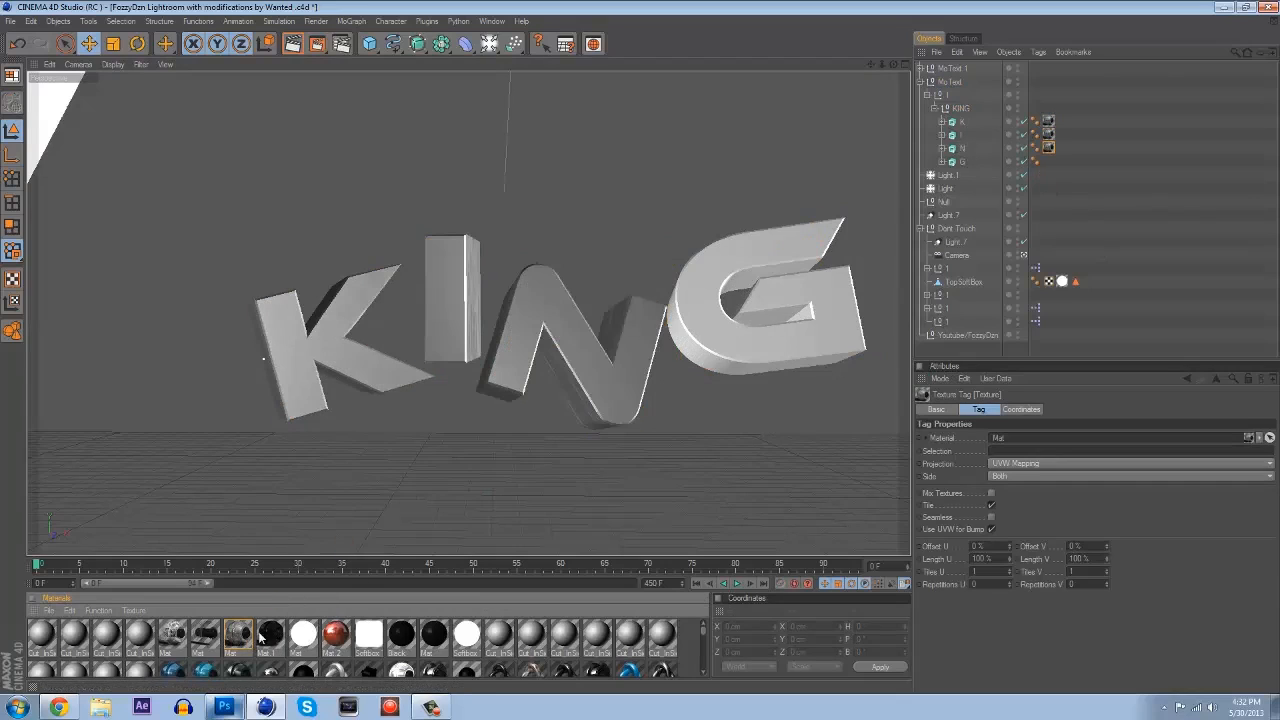
mouse_move(250, 636)
mouse_down()
mouse_move(1018, 186)
mouse_move(965, 163)
mouse_up()
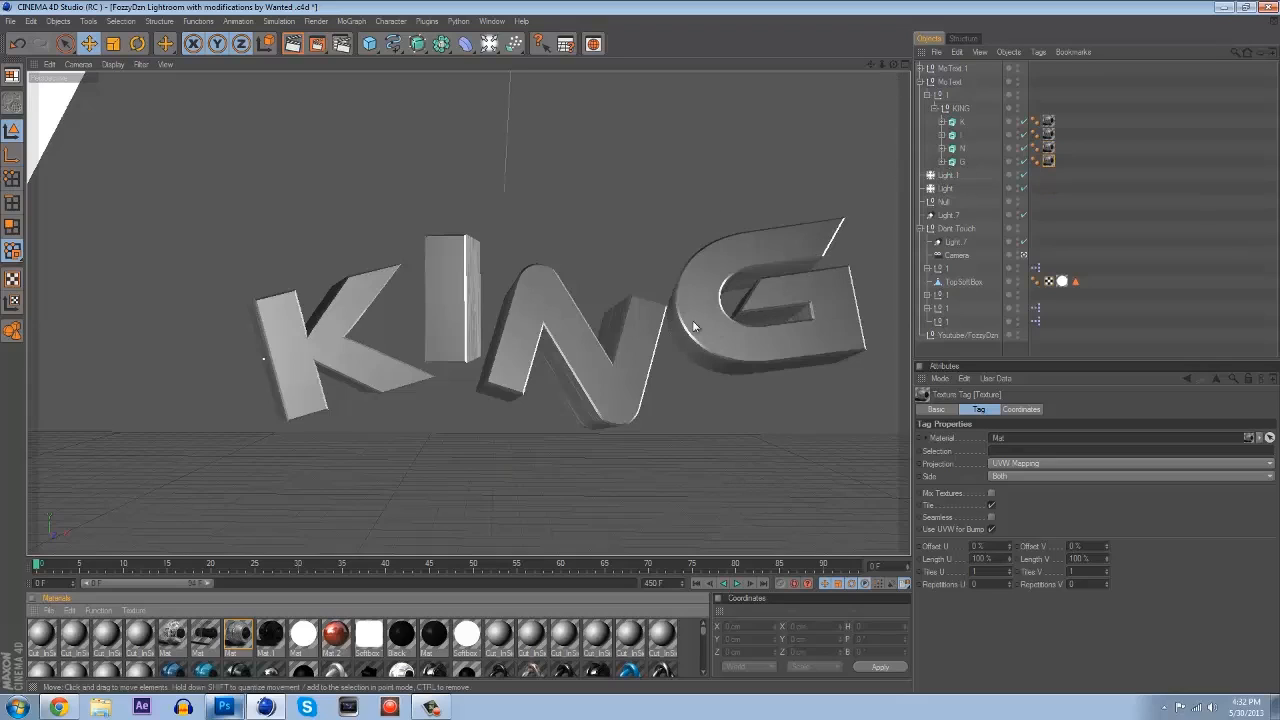
Set both the start and end caps of the four letters in the duplicate MoText.1 group to Fillet.
click(935, 83)
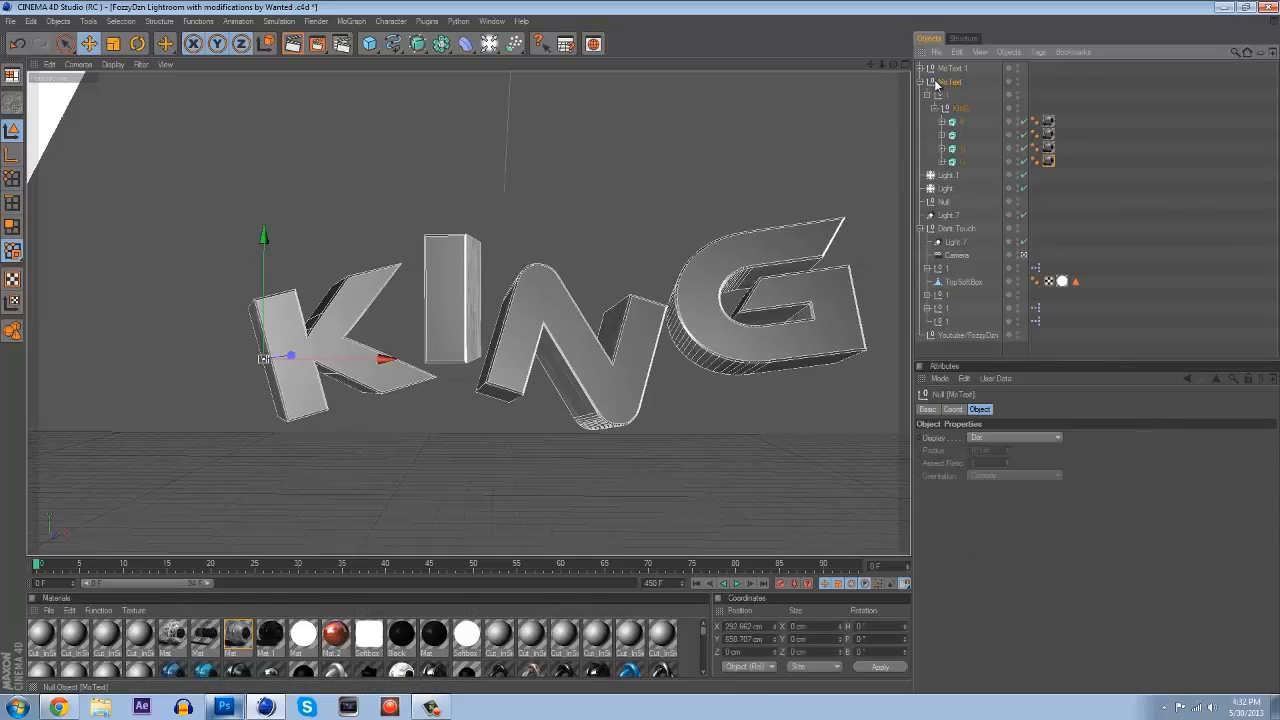
click(949, 72)
click(920, 81)
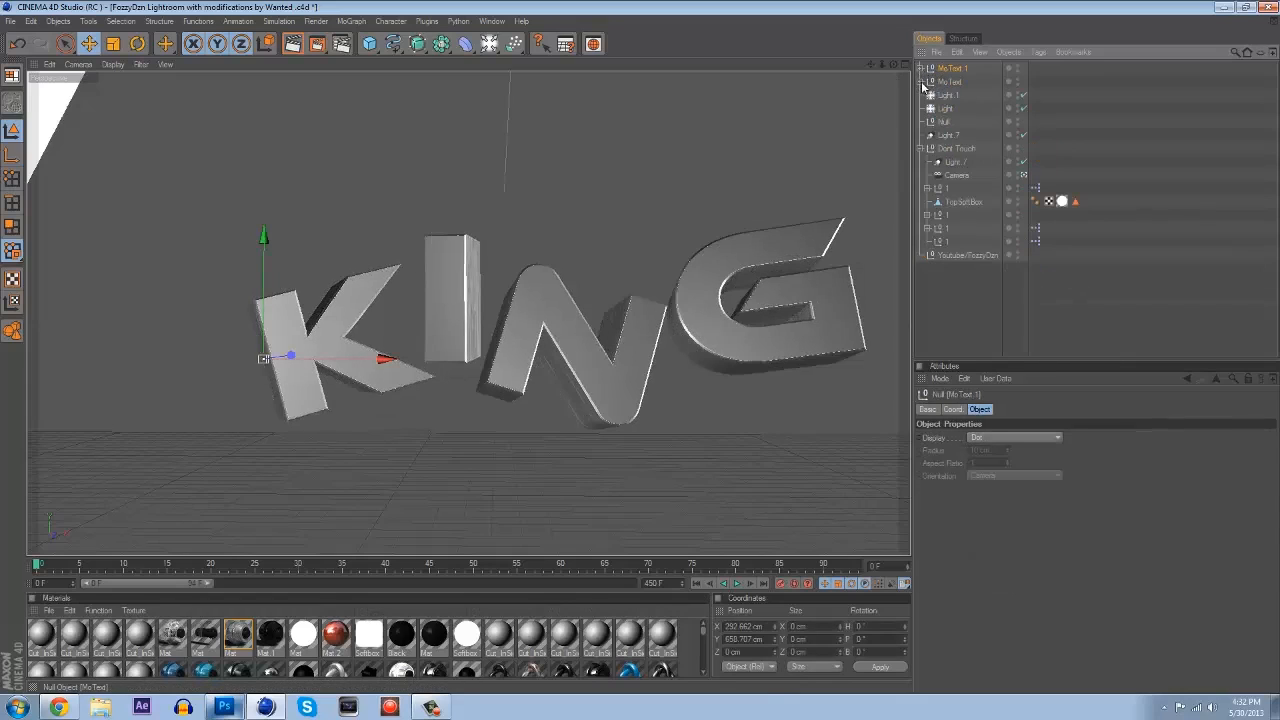
click(920, 68)
click(958, 108)
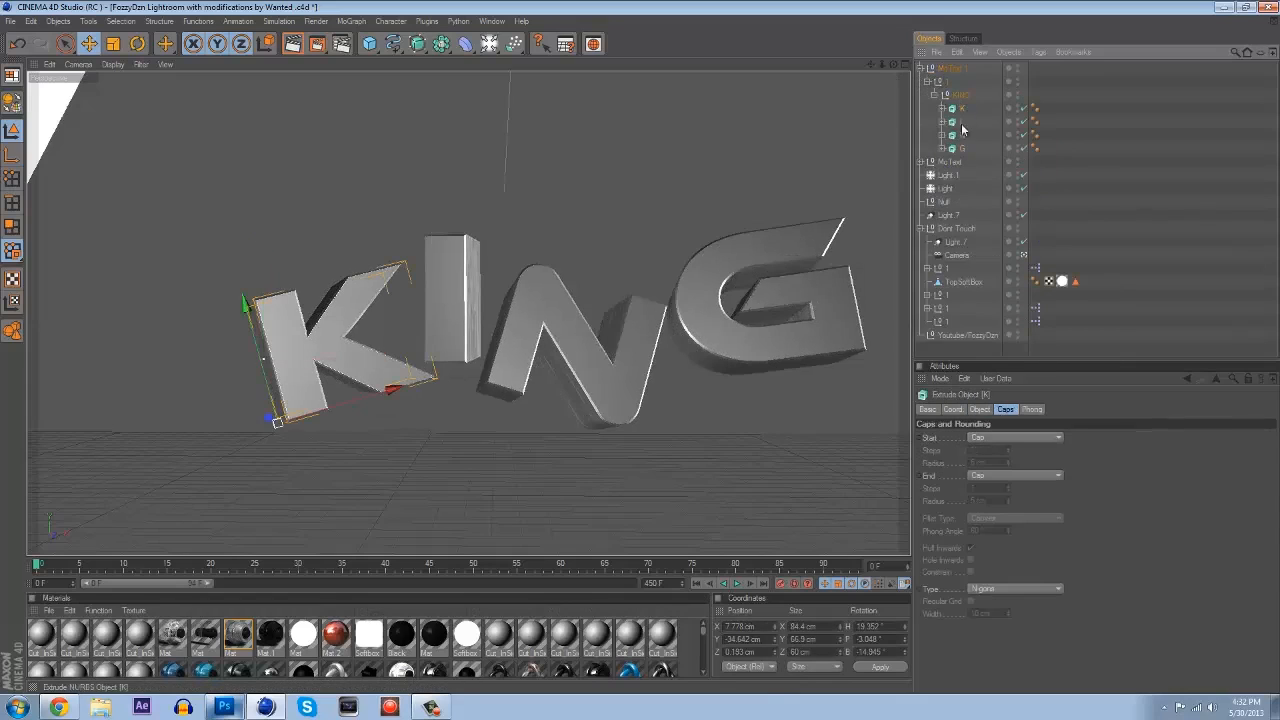
shift+click(965, 150)
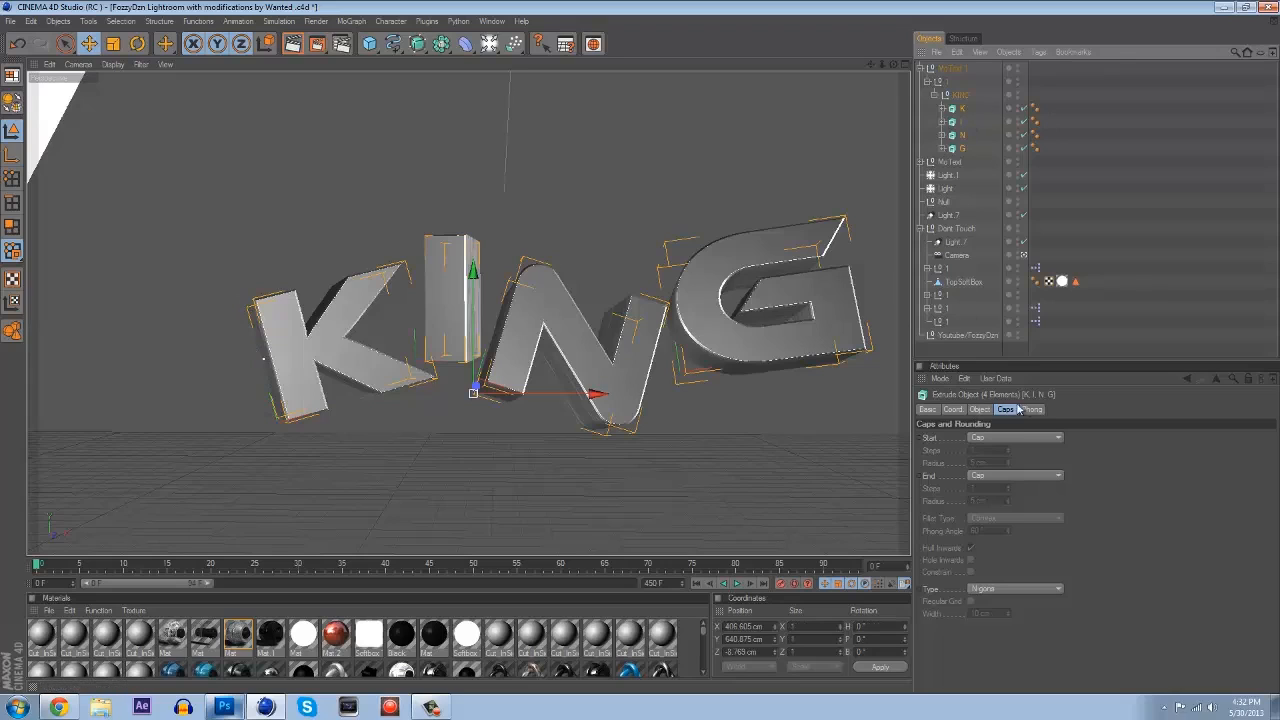
click(994, 437)
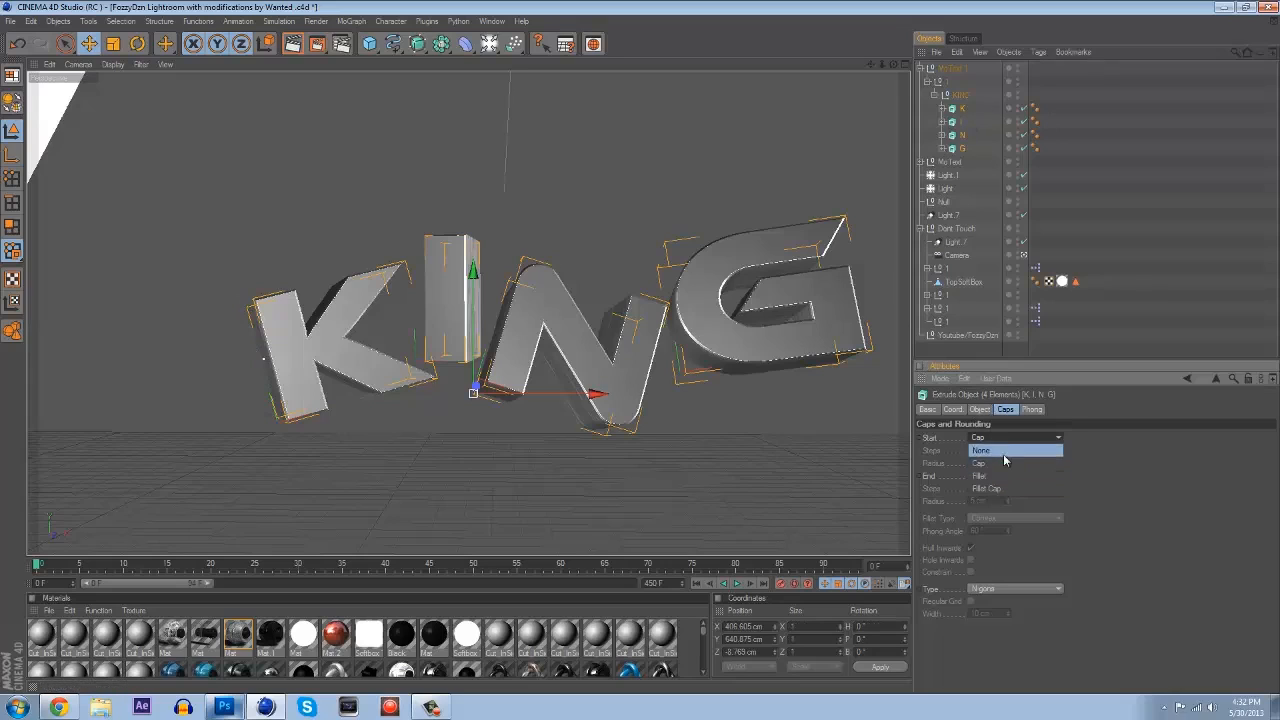
click(998, 476)
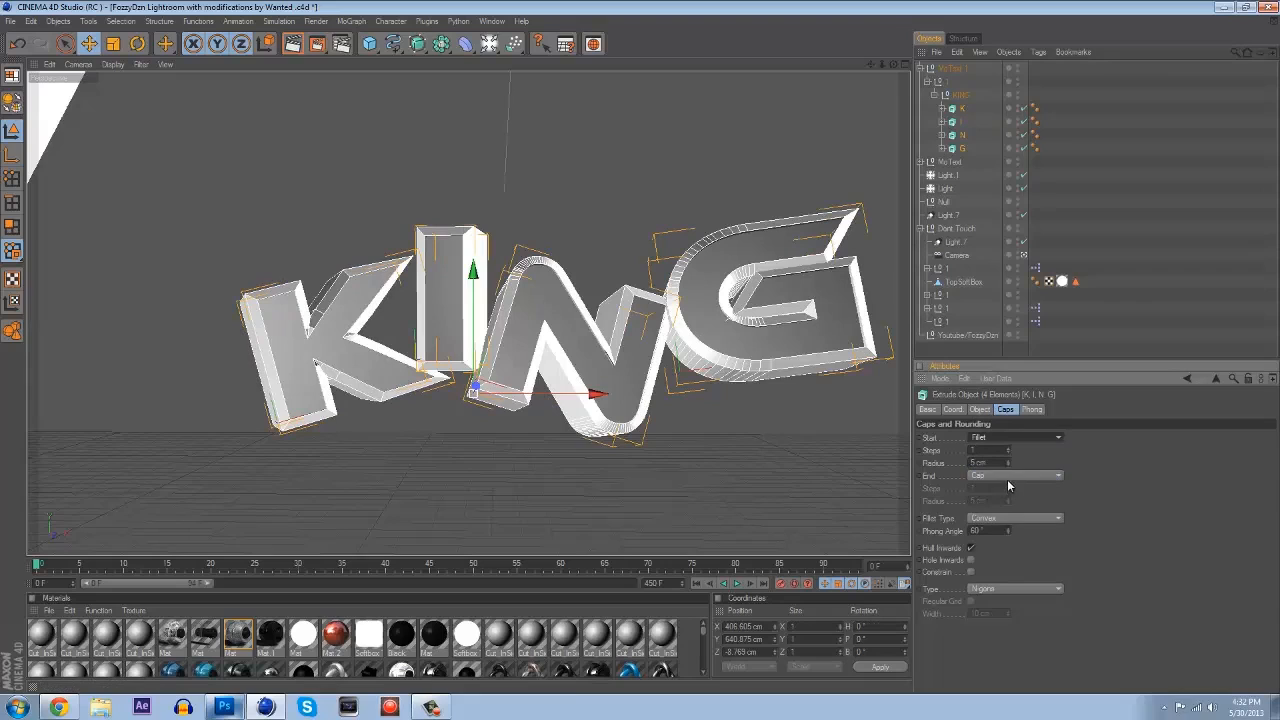
click(1007, 479)
click(1005, 514)
Set the start fillet radius of the duplicate letters to 2 cm.
double_click(977, 462)
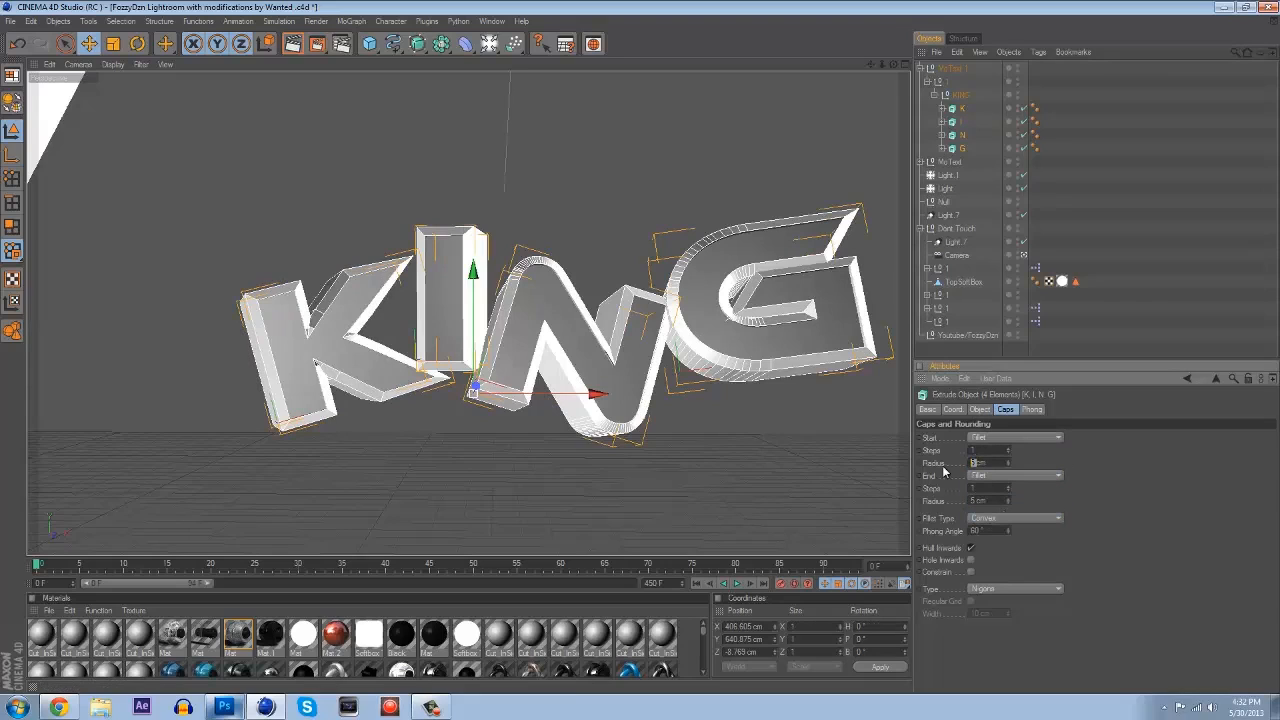
text(2)
key(Return)
click(792, 414)
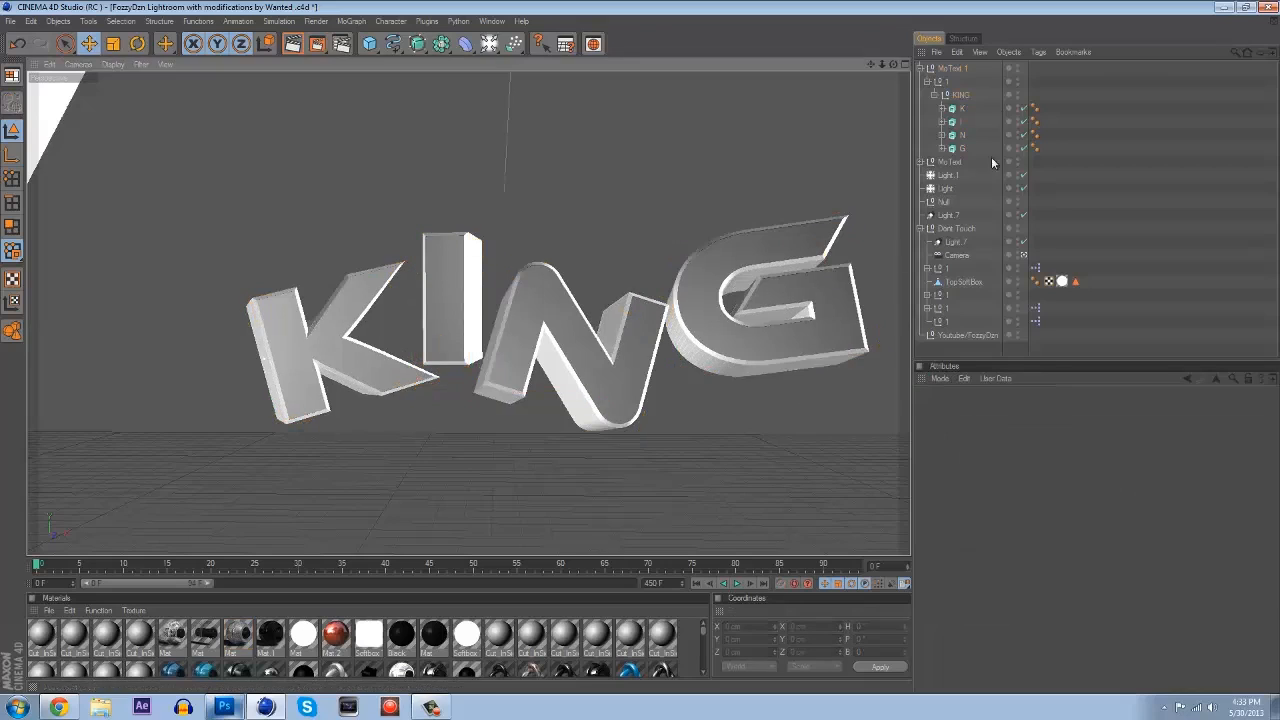
Apply the Tron Glow Blue material to the MoText.1 group.
click(953, 68)
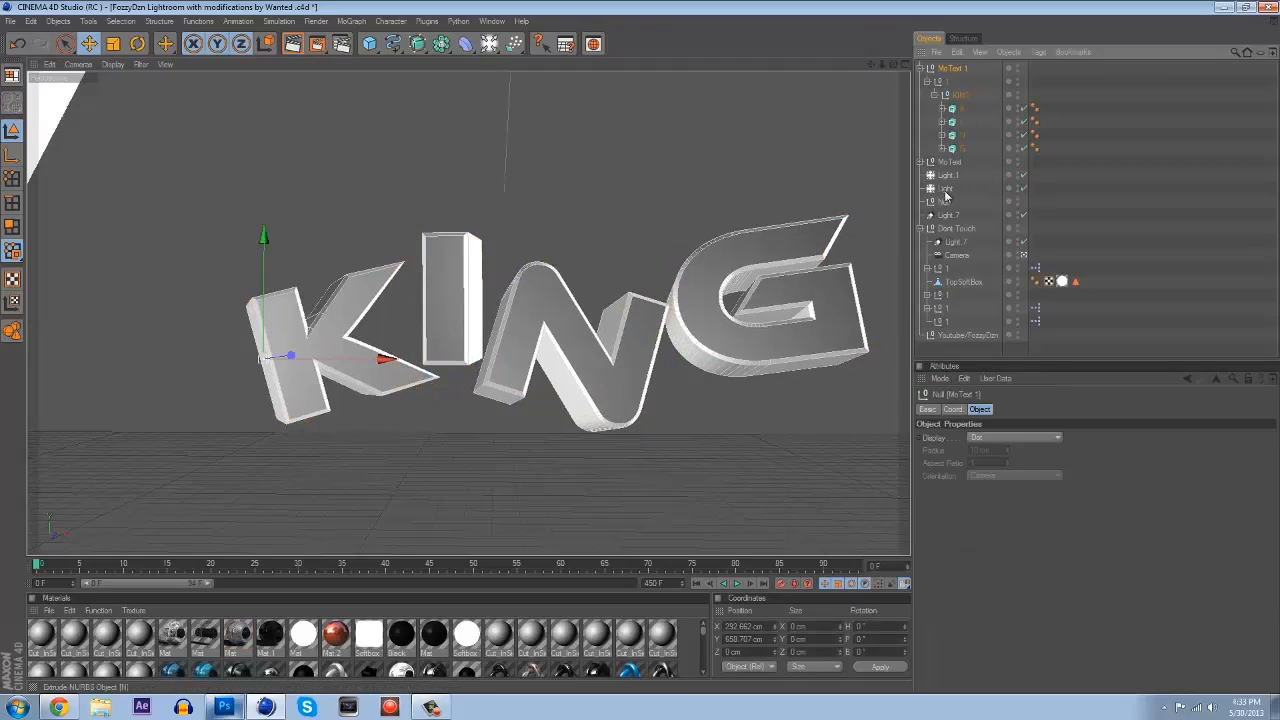
scroll(530, 640, down, 3)
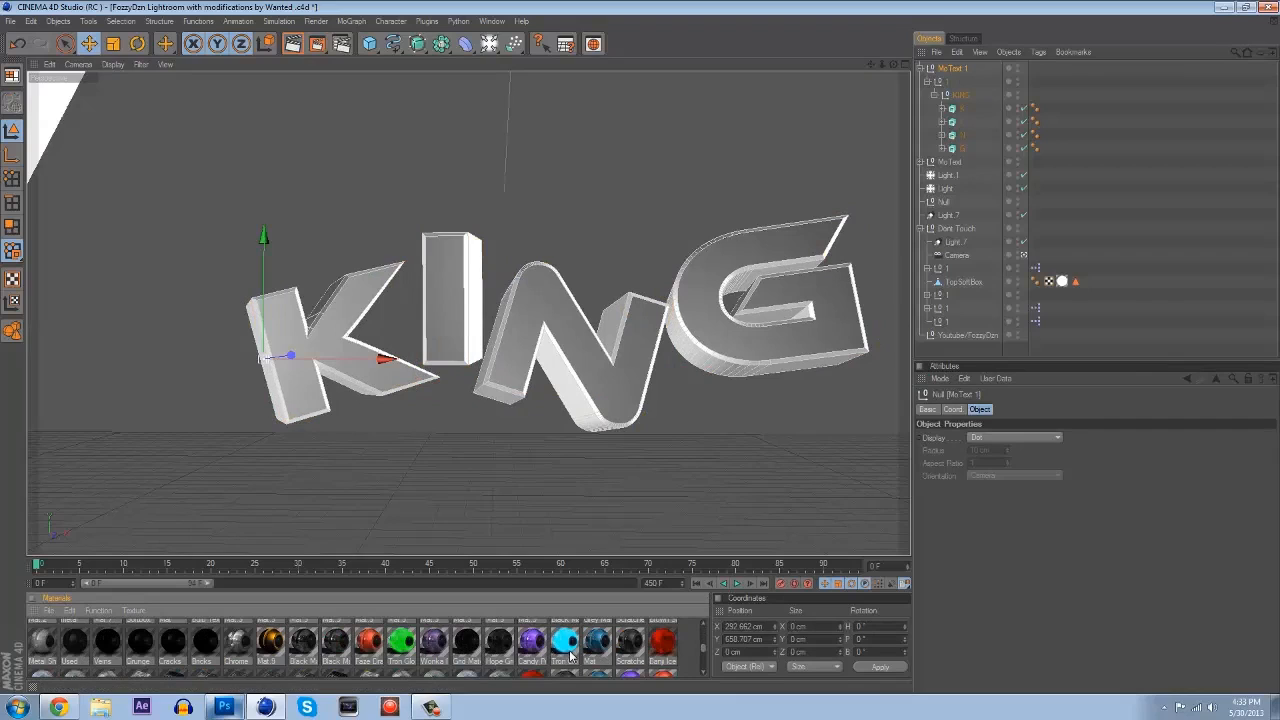
drag(568, 648, 958, 70)
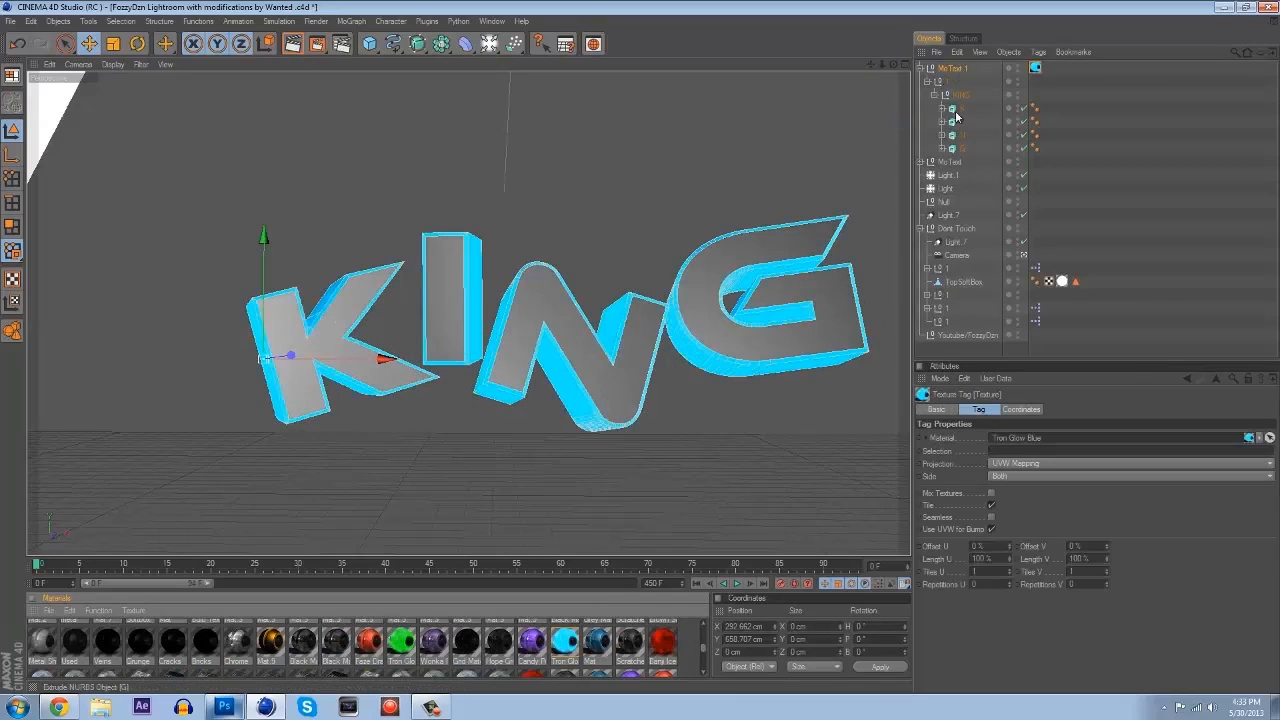
click(921, 68)
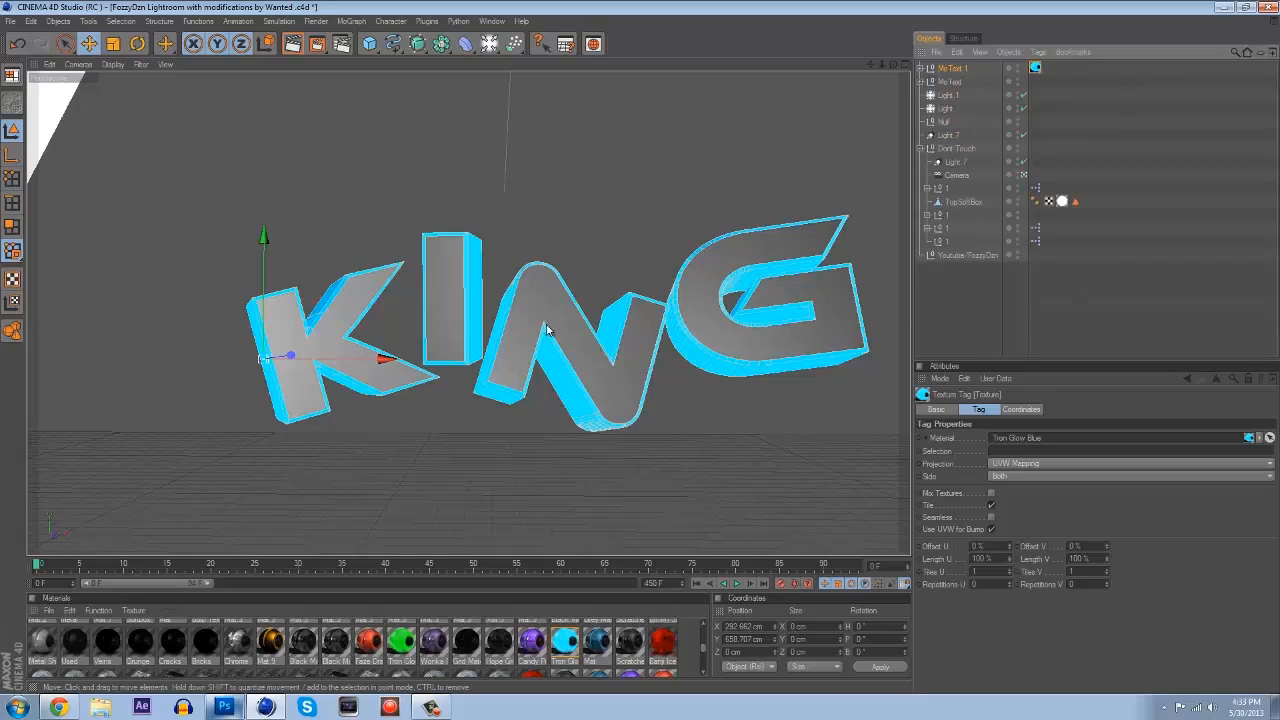
click(592, 189)
Shift the original MoText group along the Z axis to about -3.45 cm, checking its placement against the blue duplicate from above.
click(952, 82)
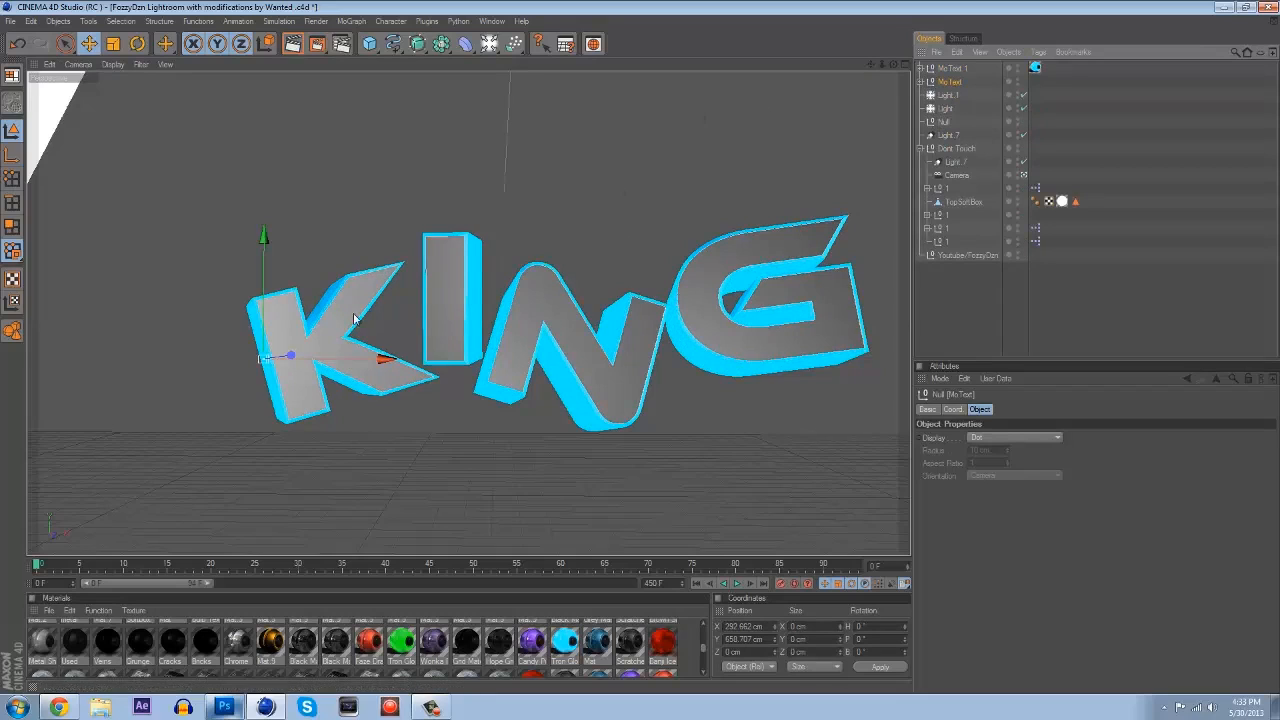
drag(292, 358, 640, 352)
middle_click(350, 344)
scroll(654, 223, up, 5)
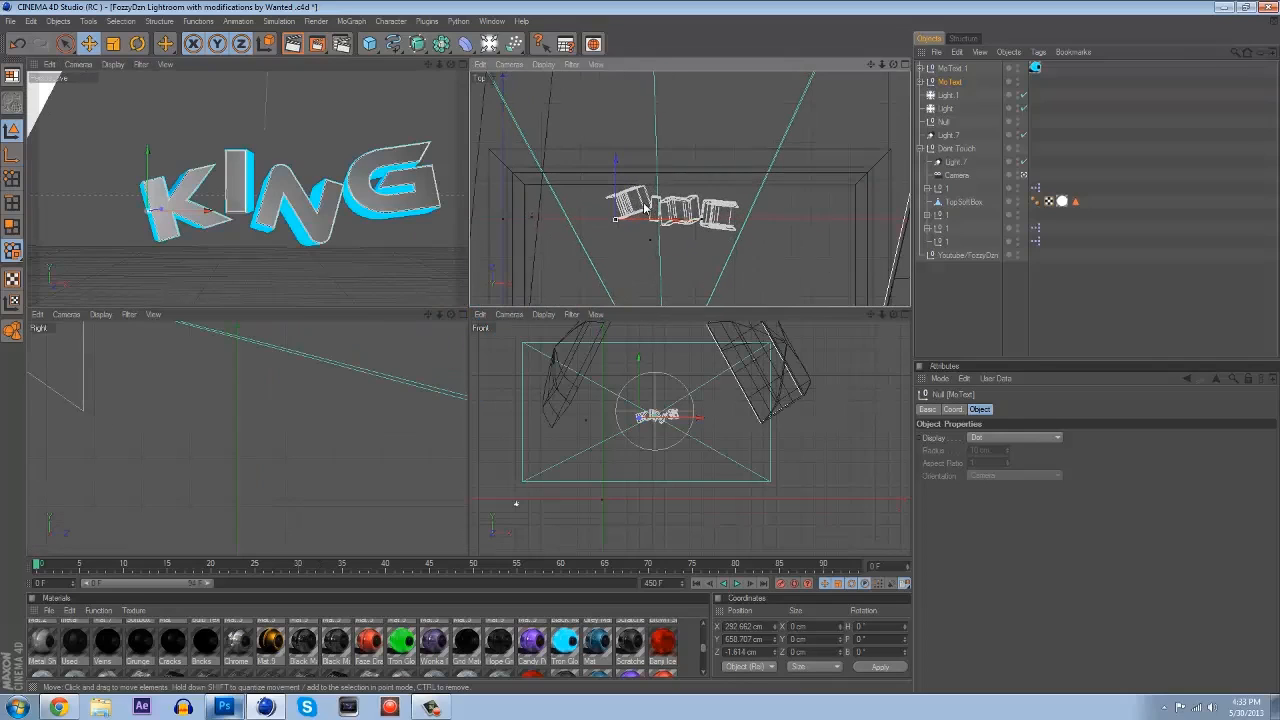
scroll(644, 207, up, 2)
drag(551, 192, 643, 308)
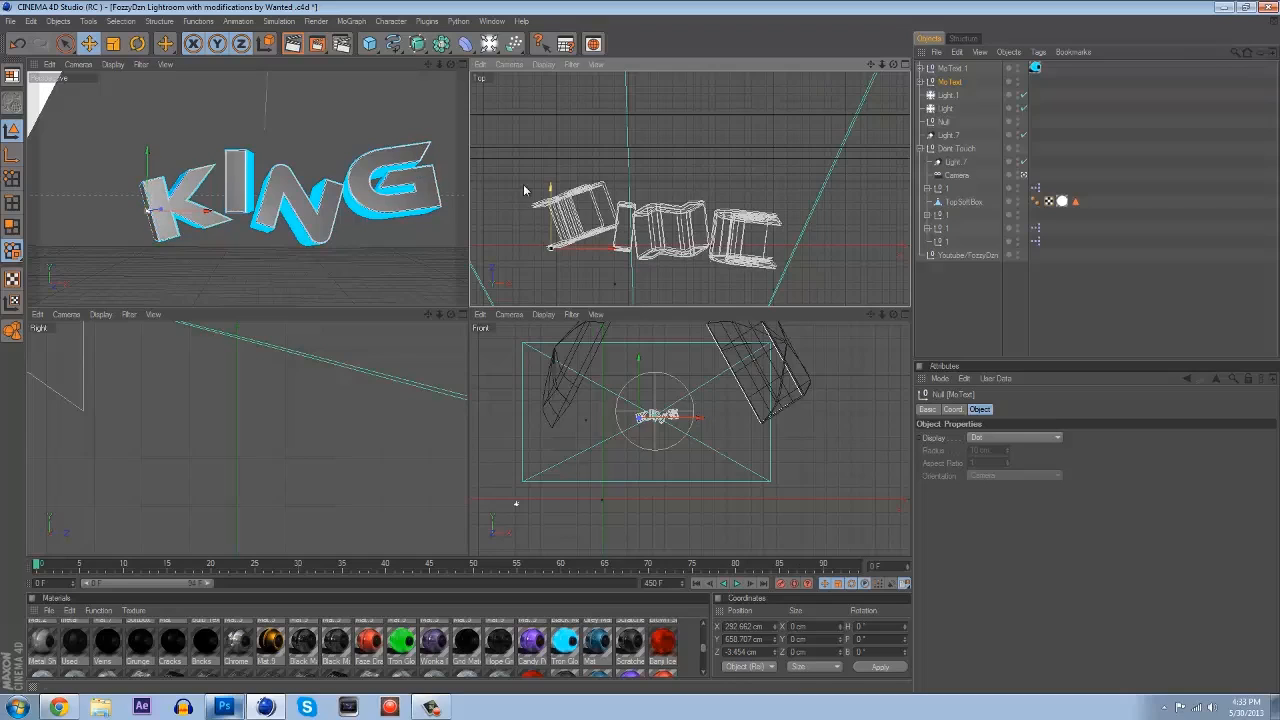
middle_click(369, 175)
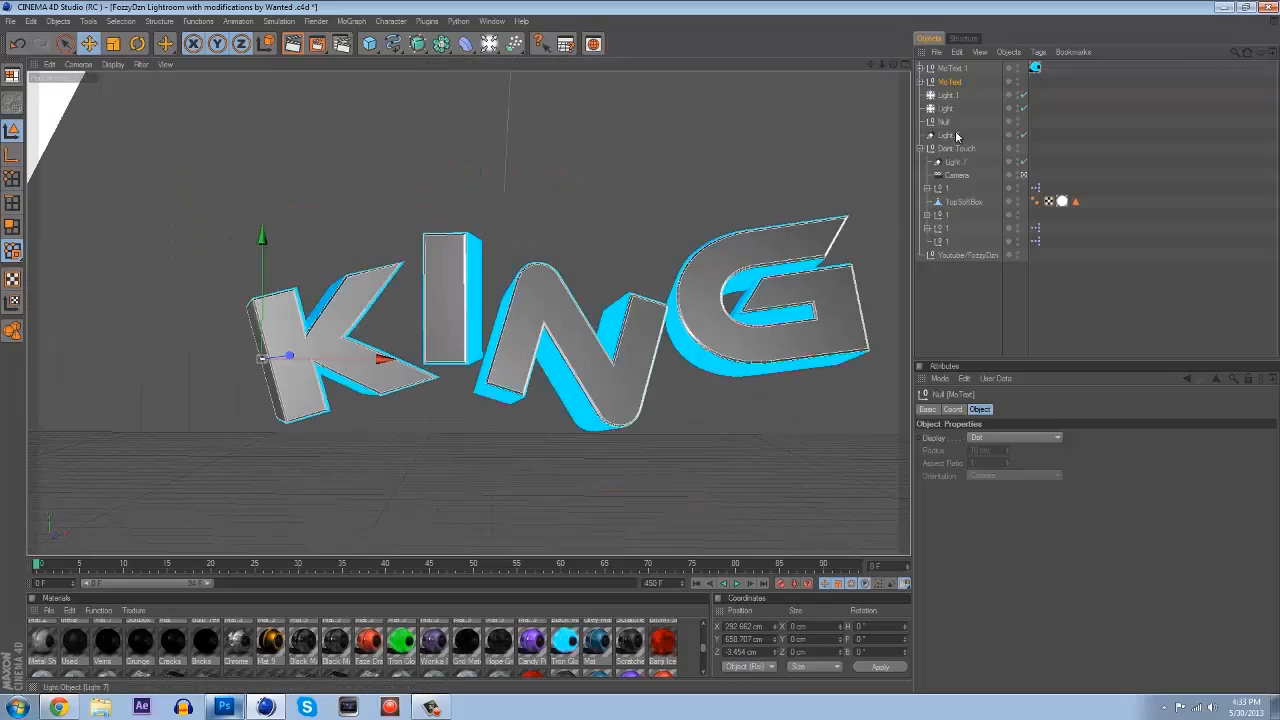
Duplicate the original MoText group as a third copy of the lettering.
click(952, 69)
click(954, 82)
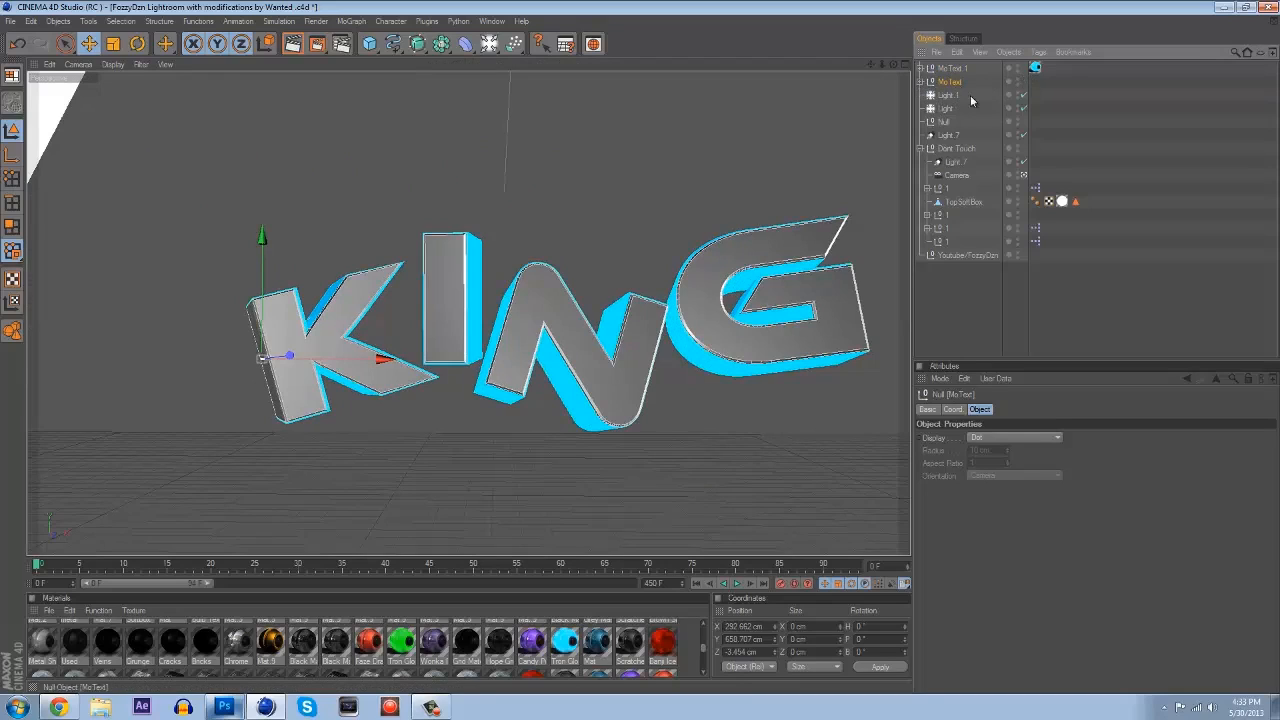
key(ctrl+v)
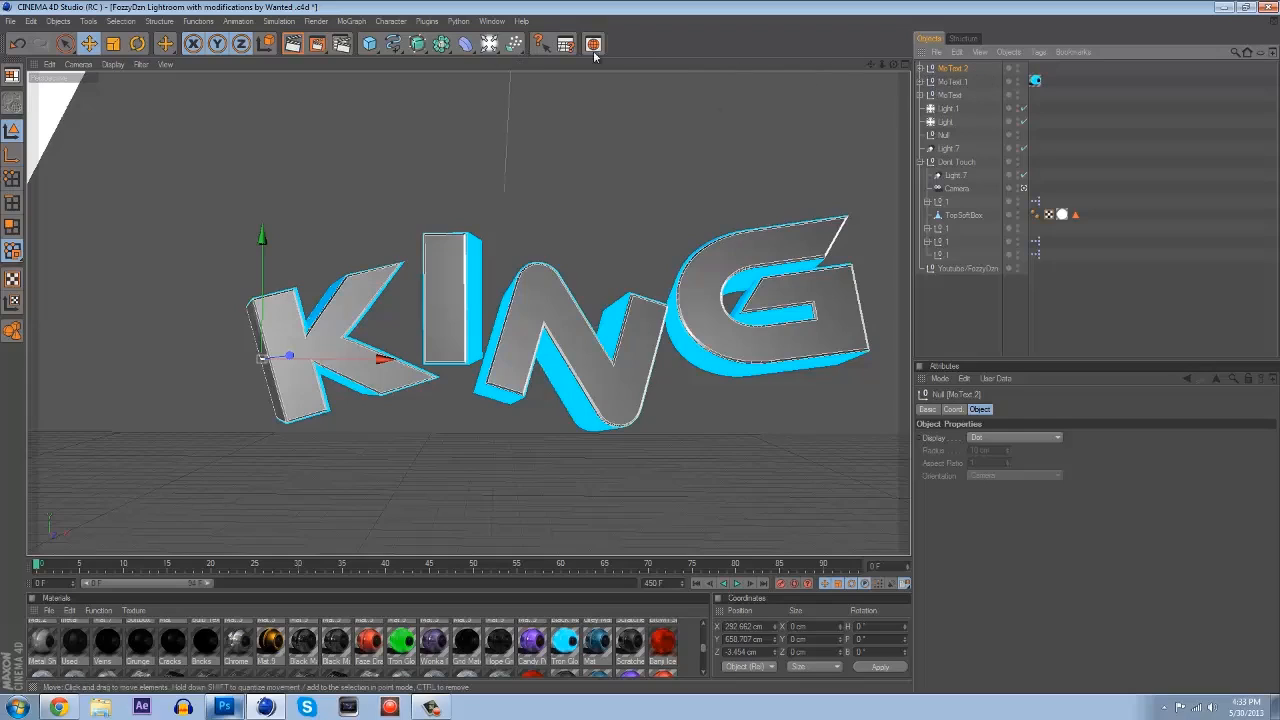
Add an Atom Array to the scene and nest the newest MoText copy inside it.
click(441, 44)
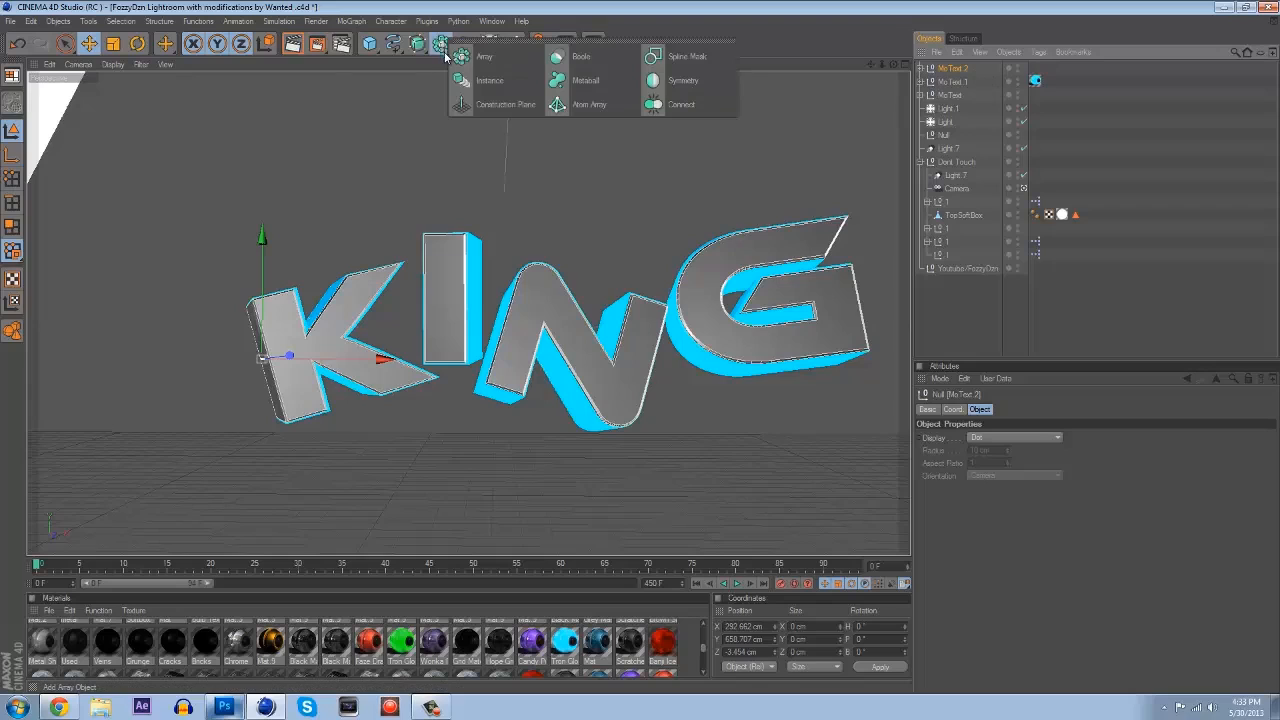
click(576, 108)
click(958, 94)
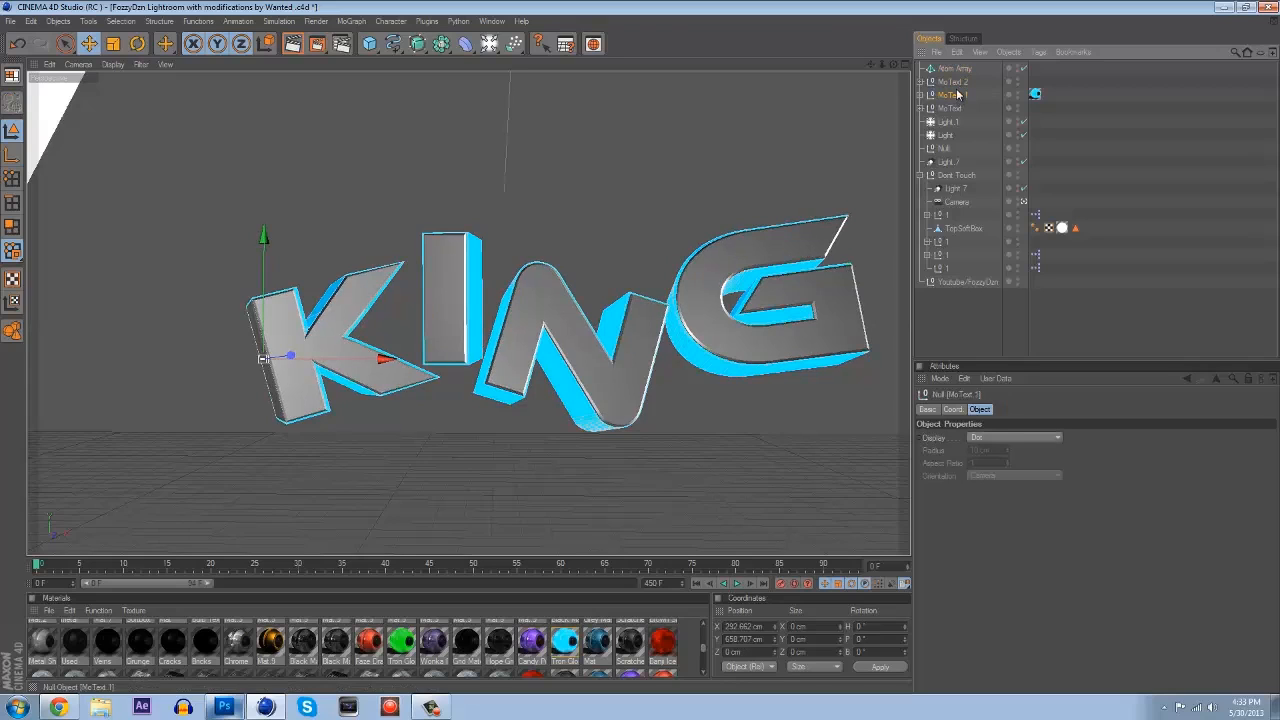
click(958, 82)
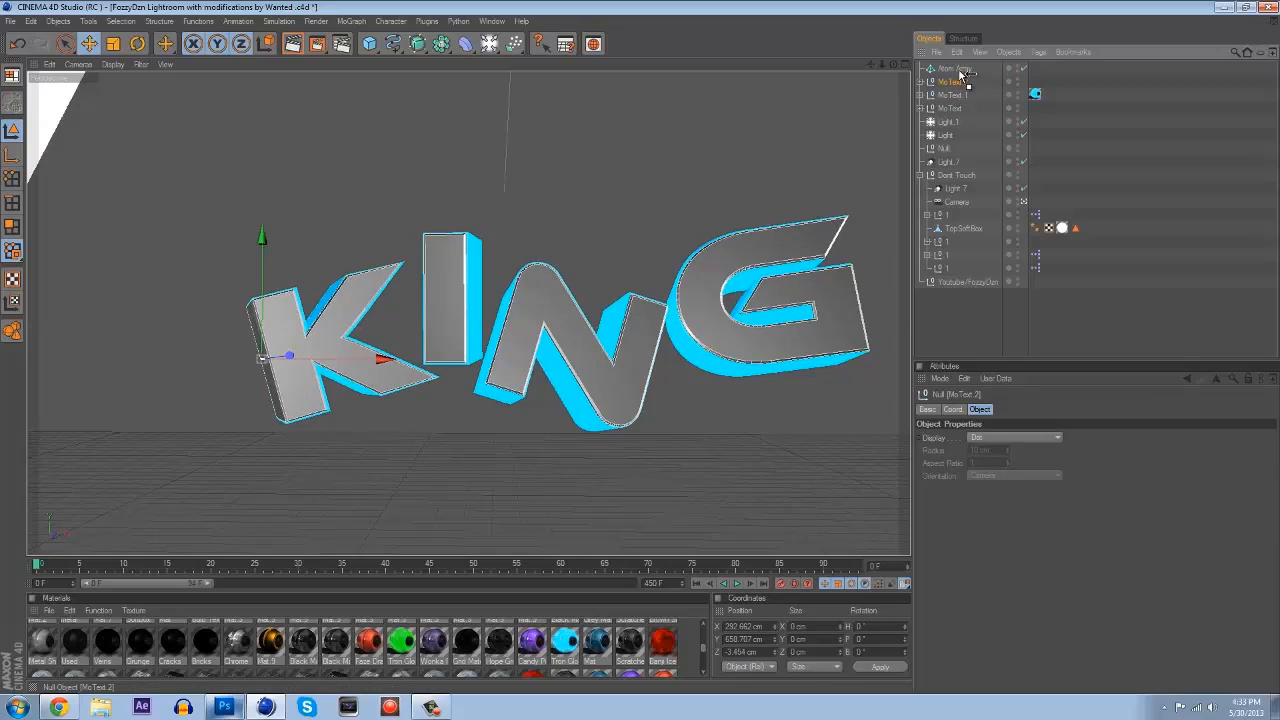
drag(963, 70, 964, 71)
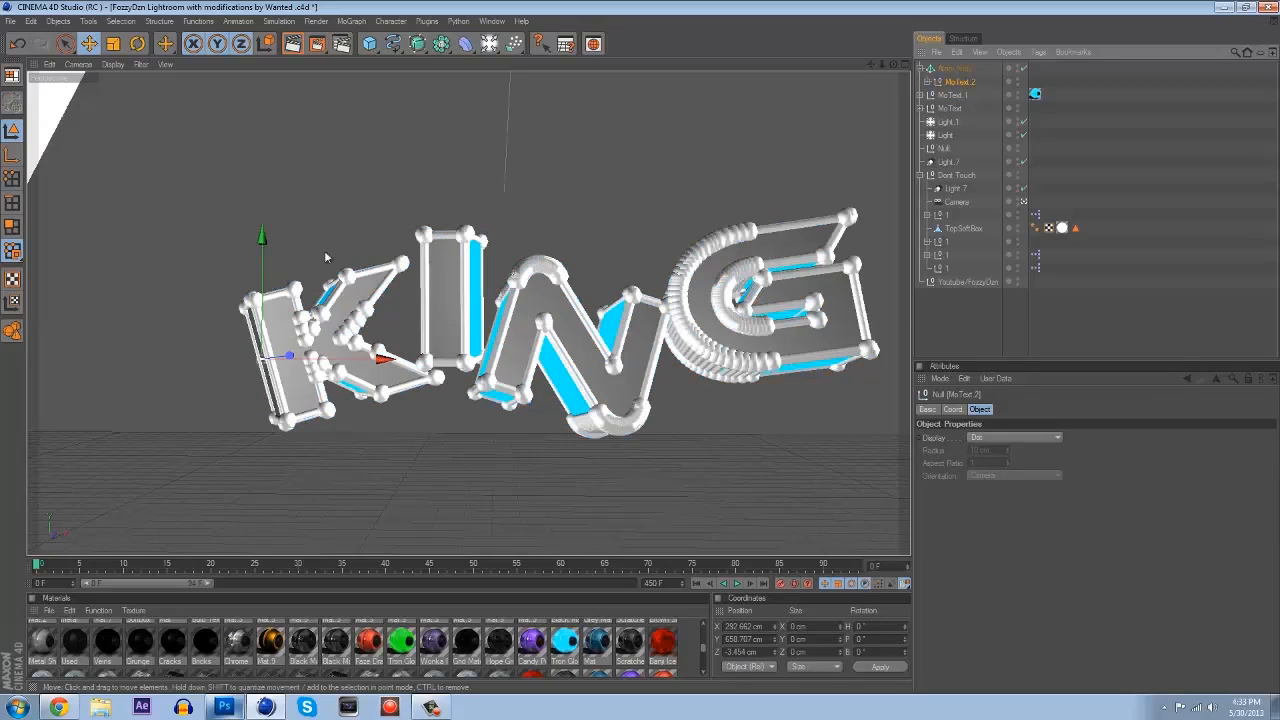
Set both the cylinder radius and the sphere radius of the Atom Array to 0.5 cm.
click(962, 69)
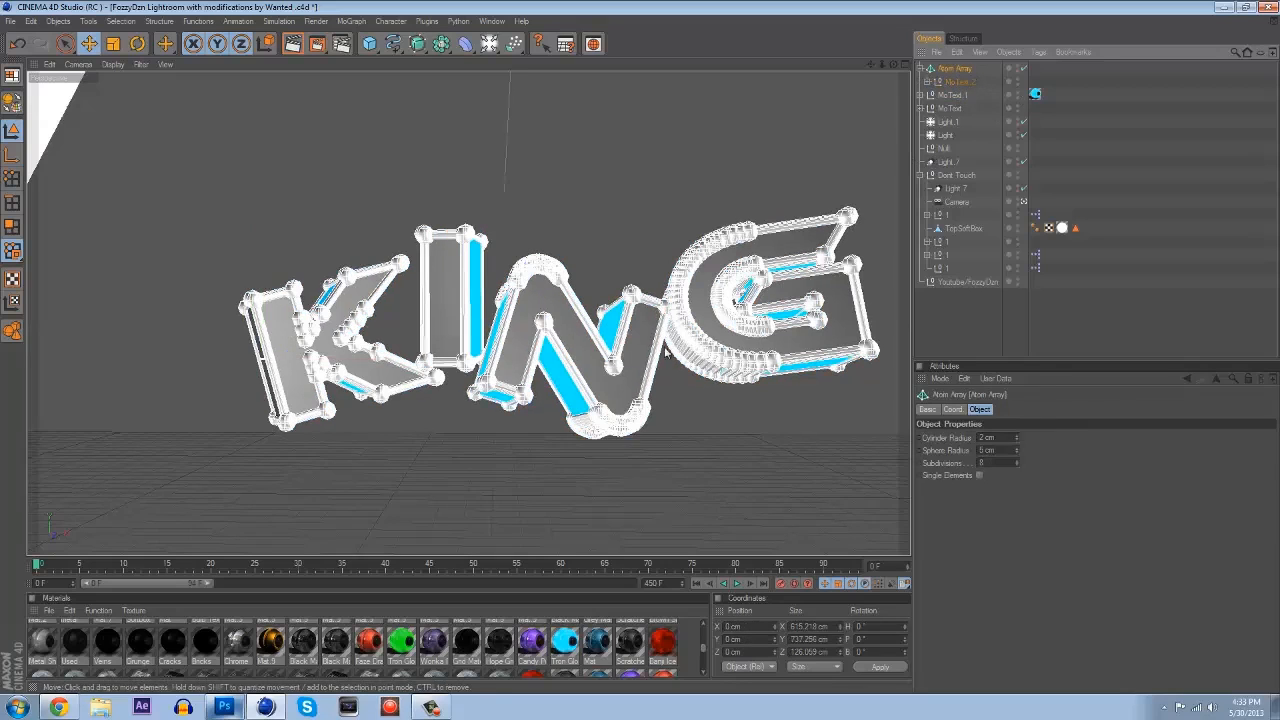
drag(985, 437, 976, 437)
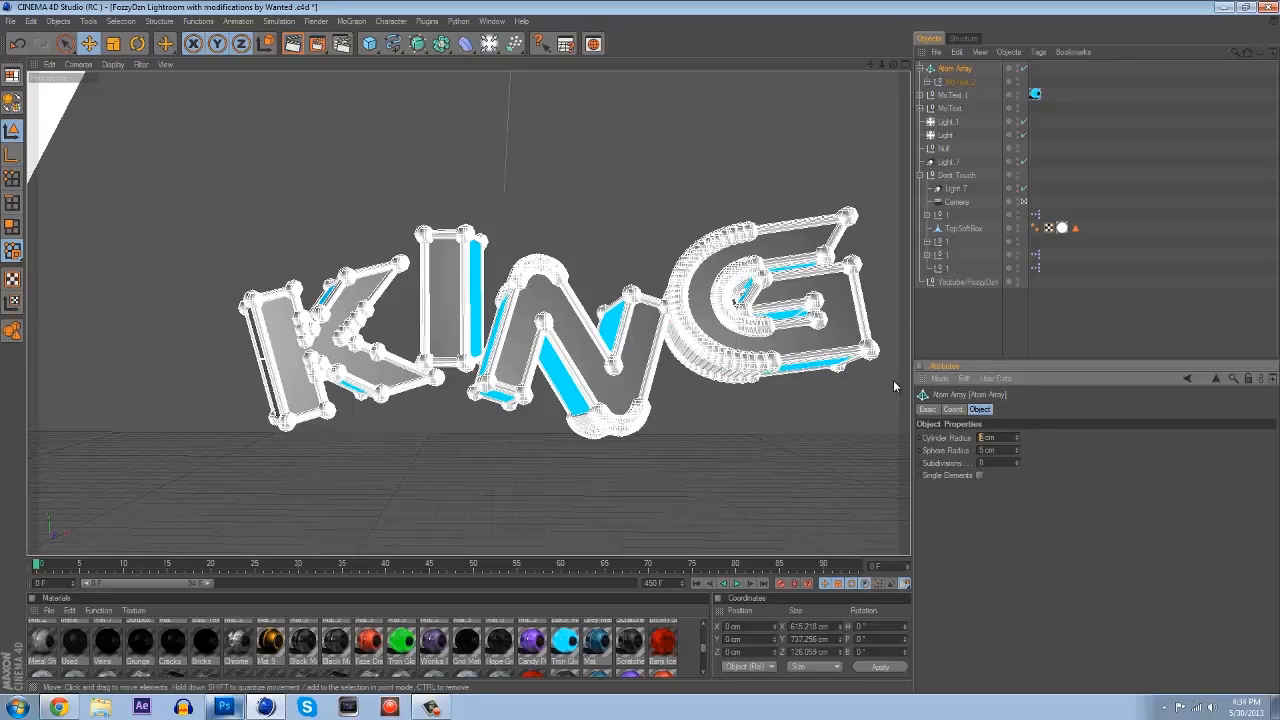
text(5)
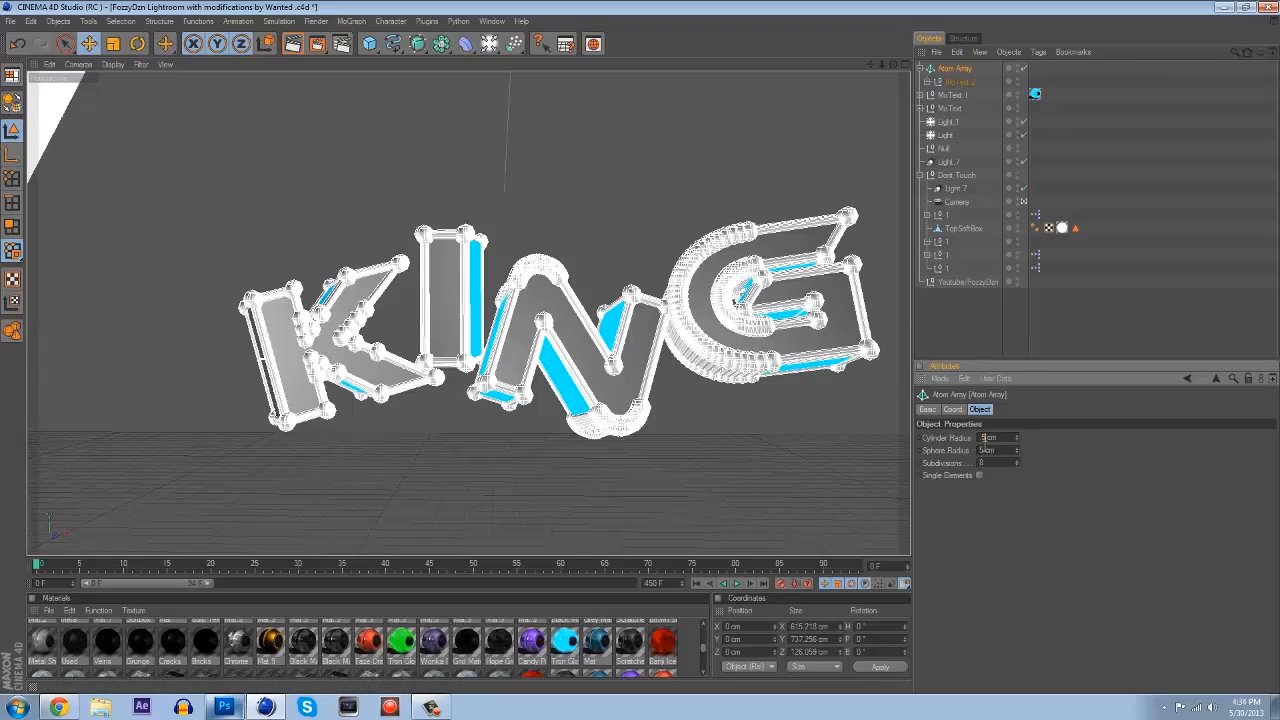
text(.5)
key(Return)
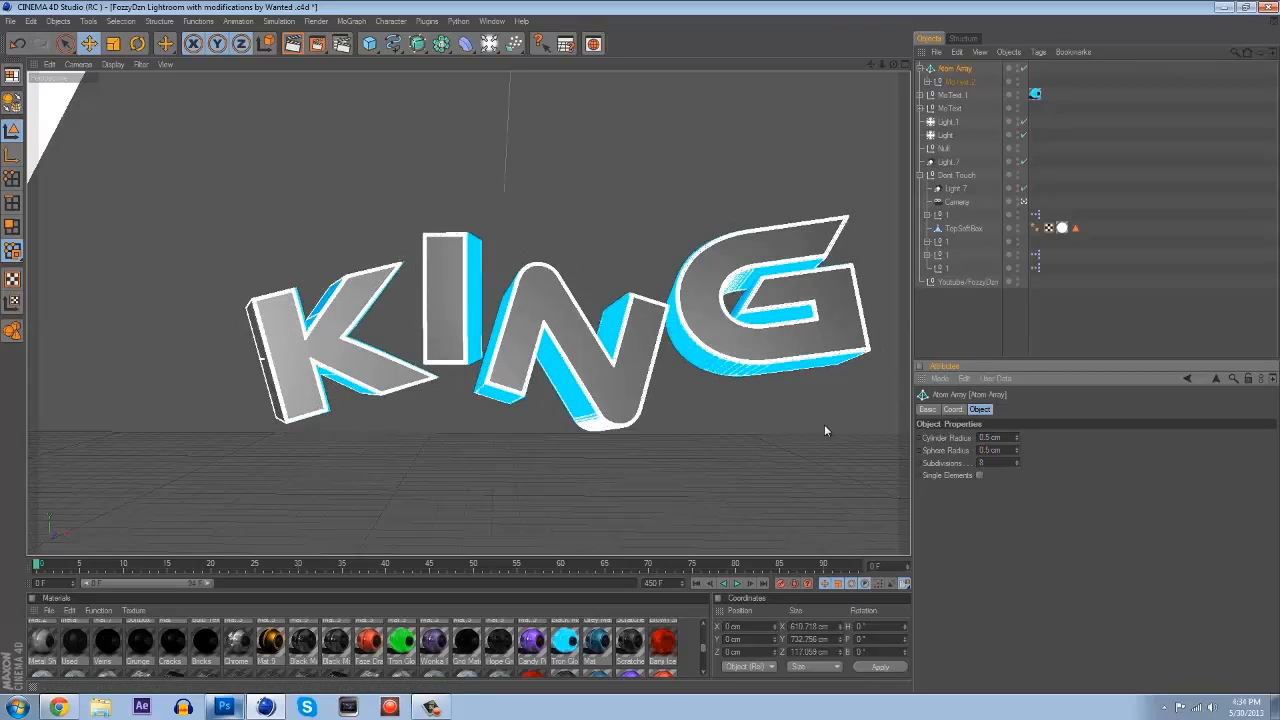
click(788, 439)
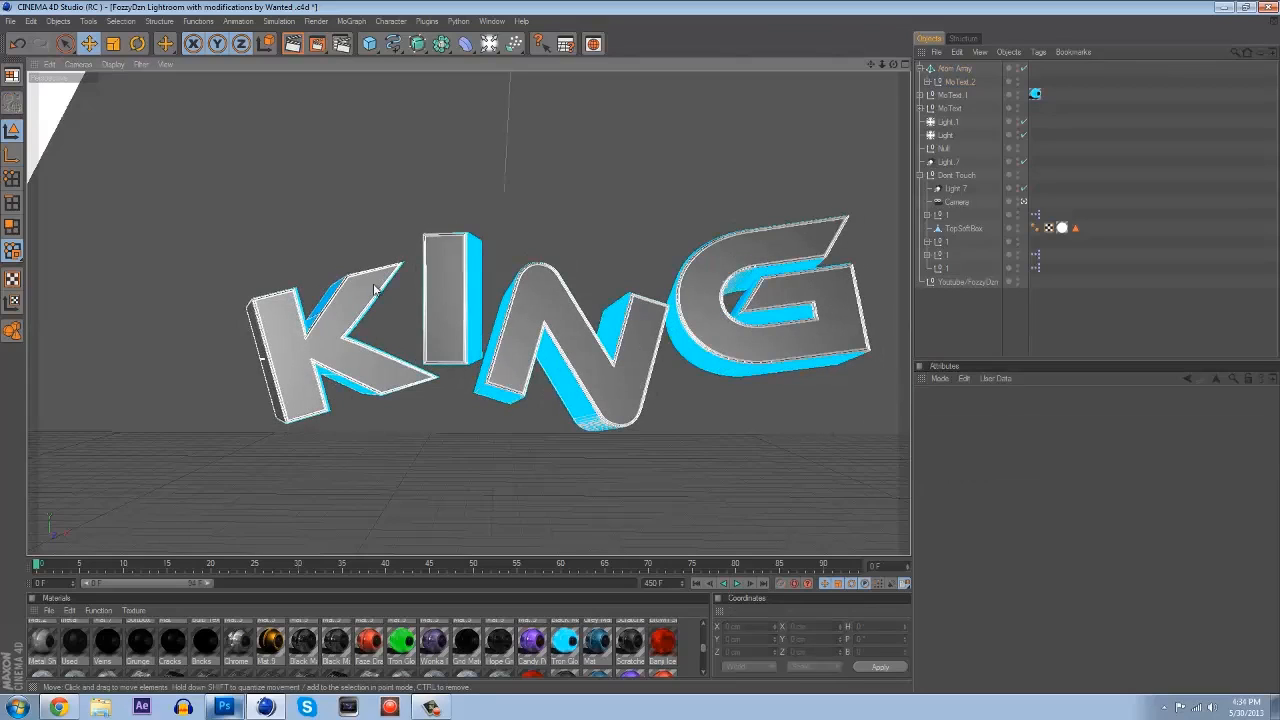
Nudge the original MoText group along the Z axis, and collapse the Atom Array's hierarchy.
click(312, 328)
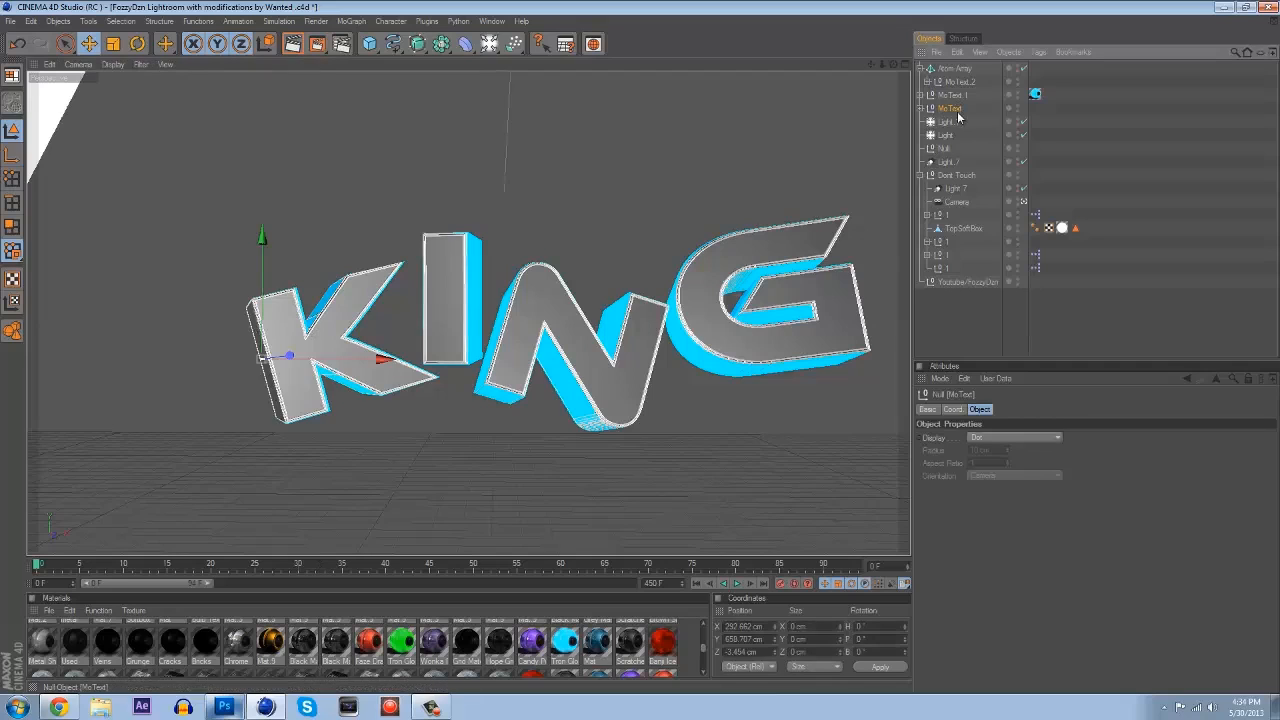
drag(289, 356, 641, 350)
middle_click(364, 233)
middle_click(354, 218)
click(950, 68)
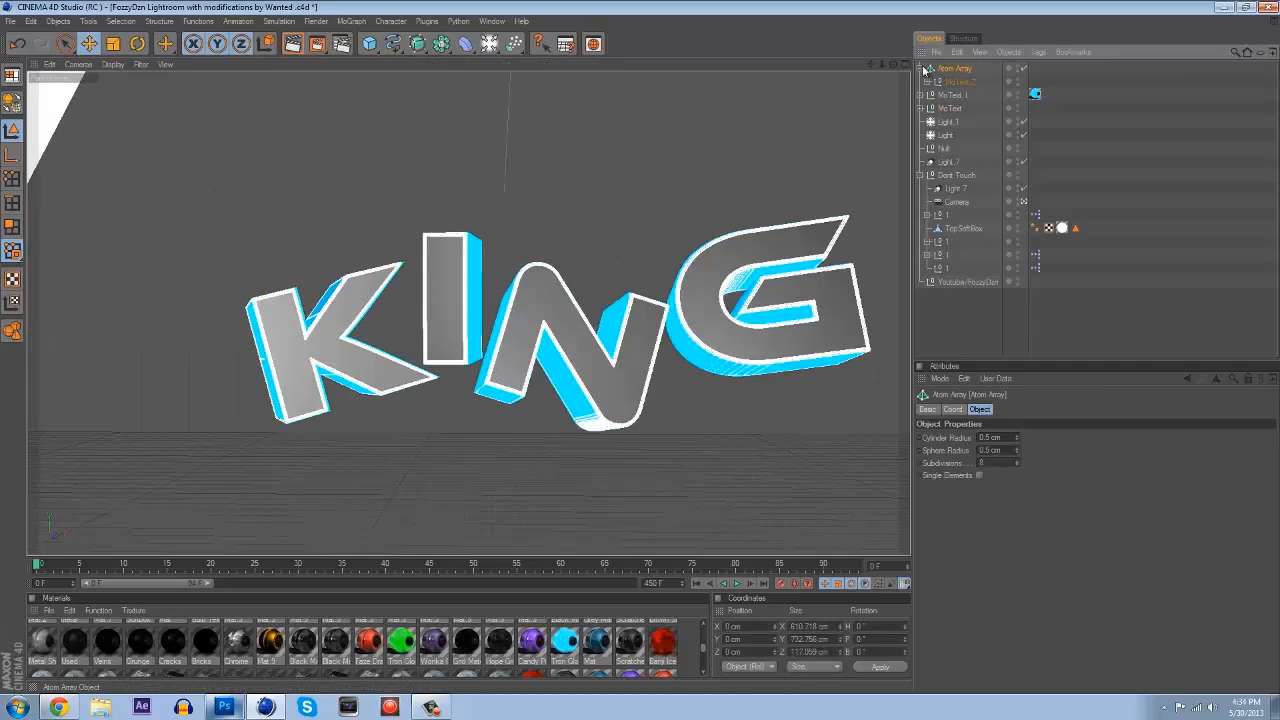
click(924, 69)
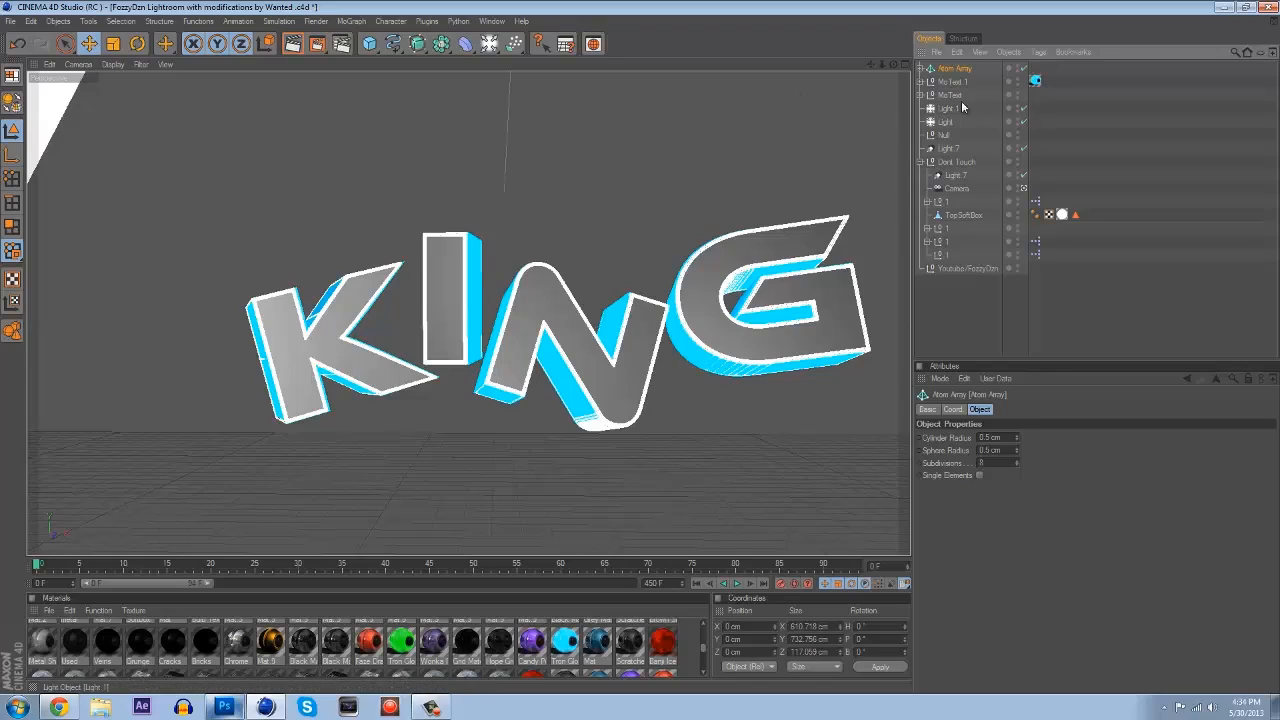
Add a MoGraph Random effector and set its strength to 5%.
click(350, 21)
mouse_move(357, 40)
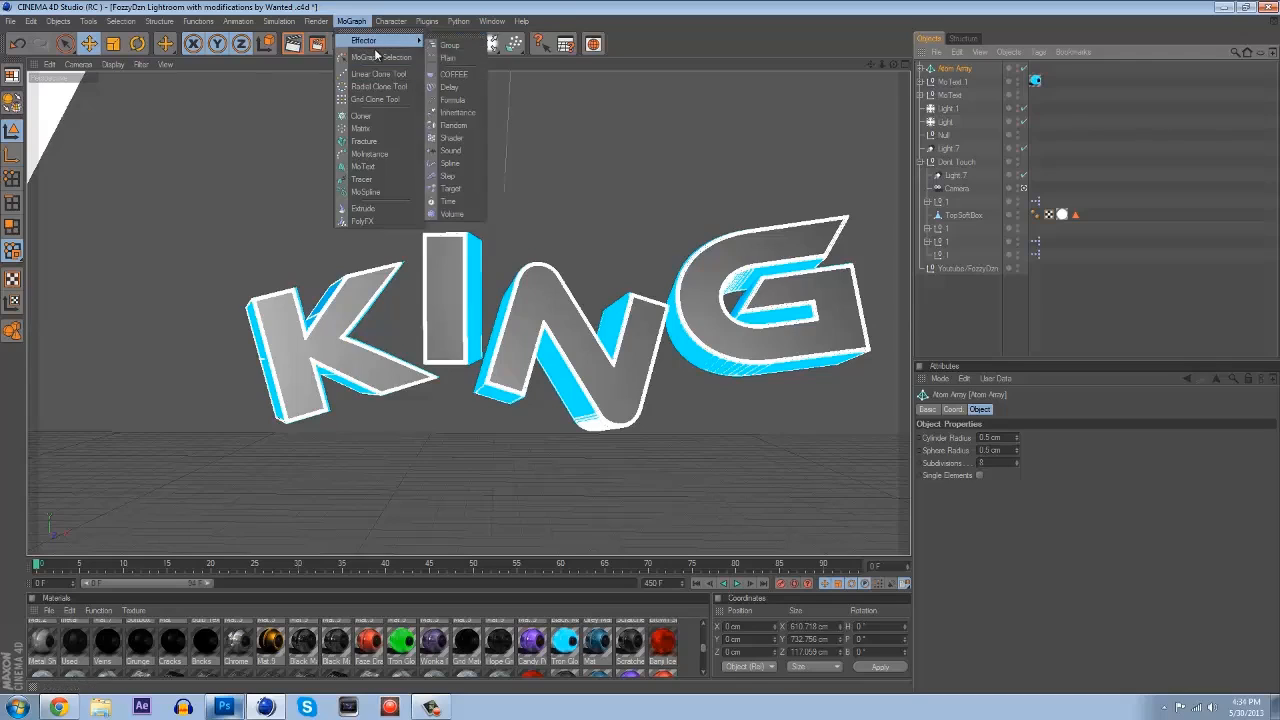
click(454, 125)
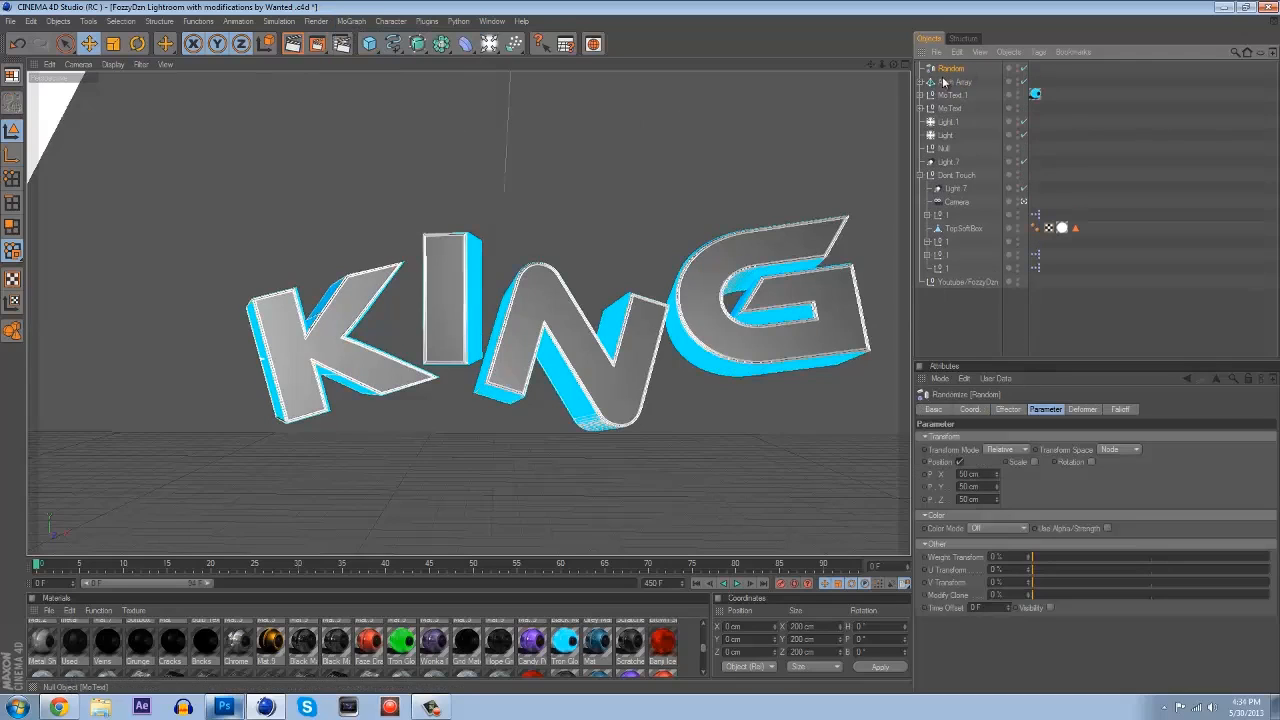
click(1008, 410)
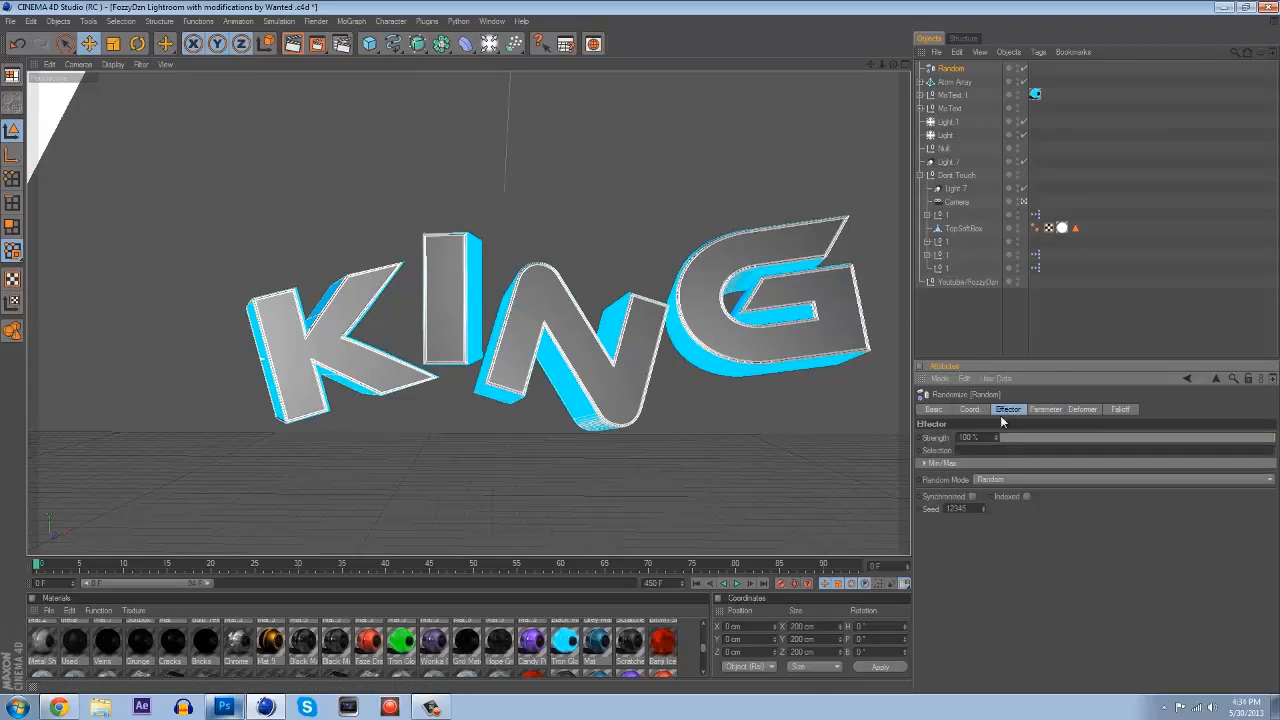
drag(973, 437, 829, 431)
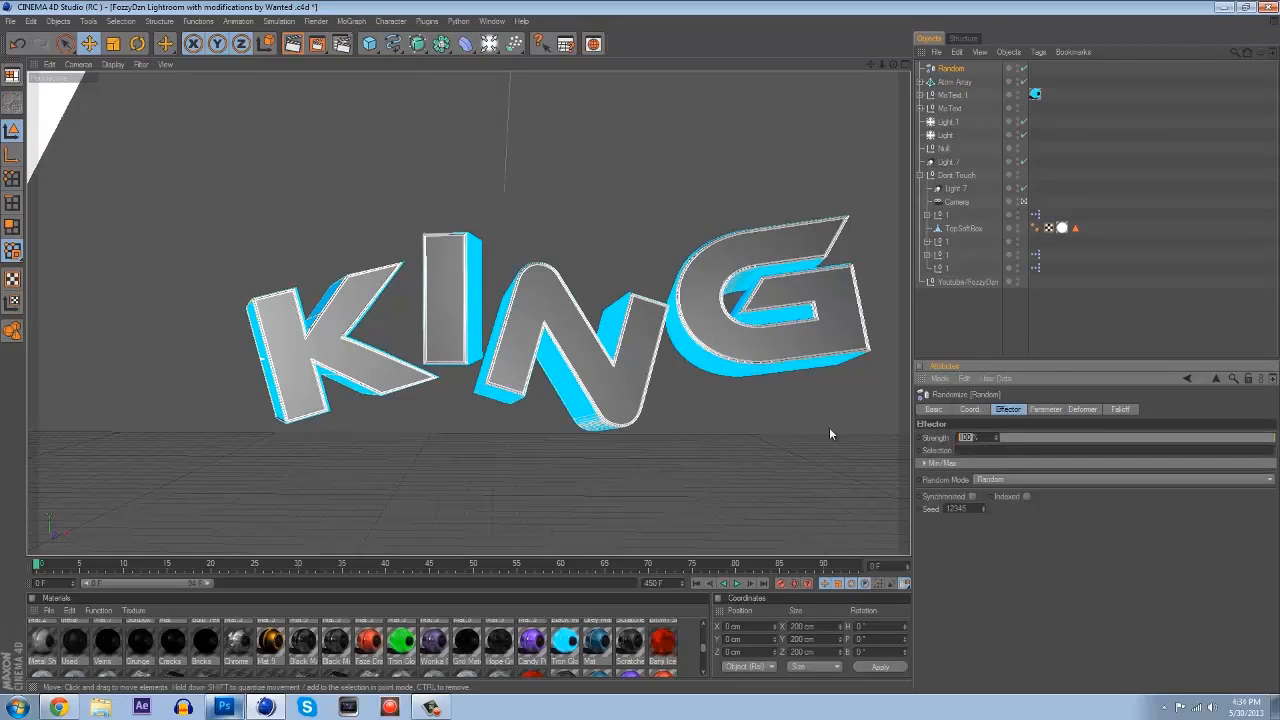
Set the Random effector's position offsets to 30 cm on X, Y and Z, and its deformation to Point.
click(1045, 410)
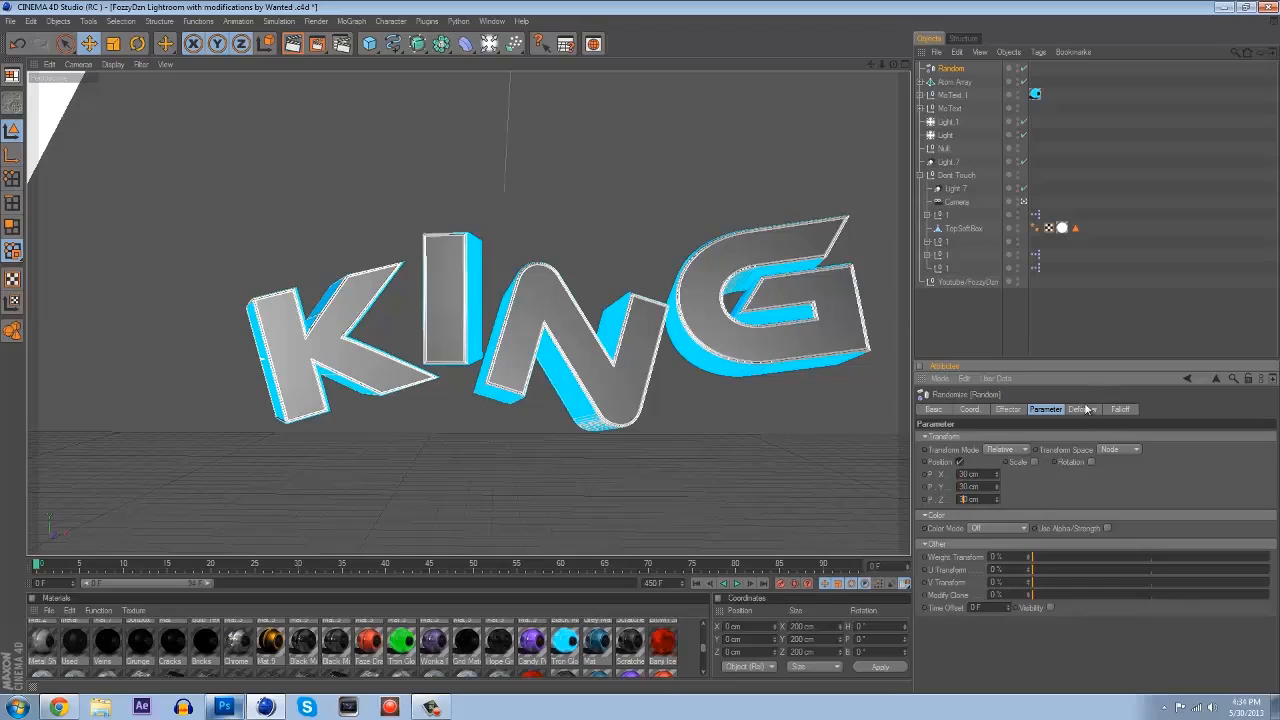
click(1082, 409)
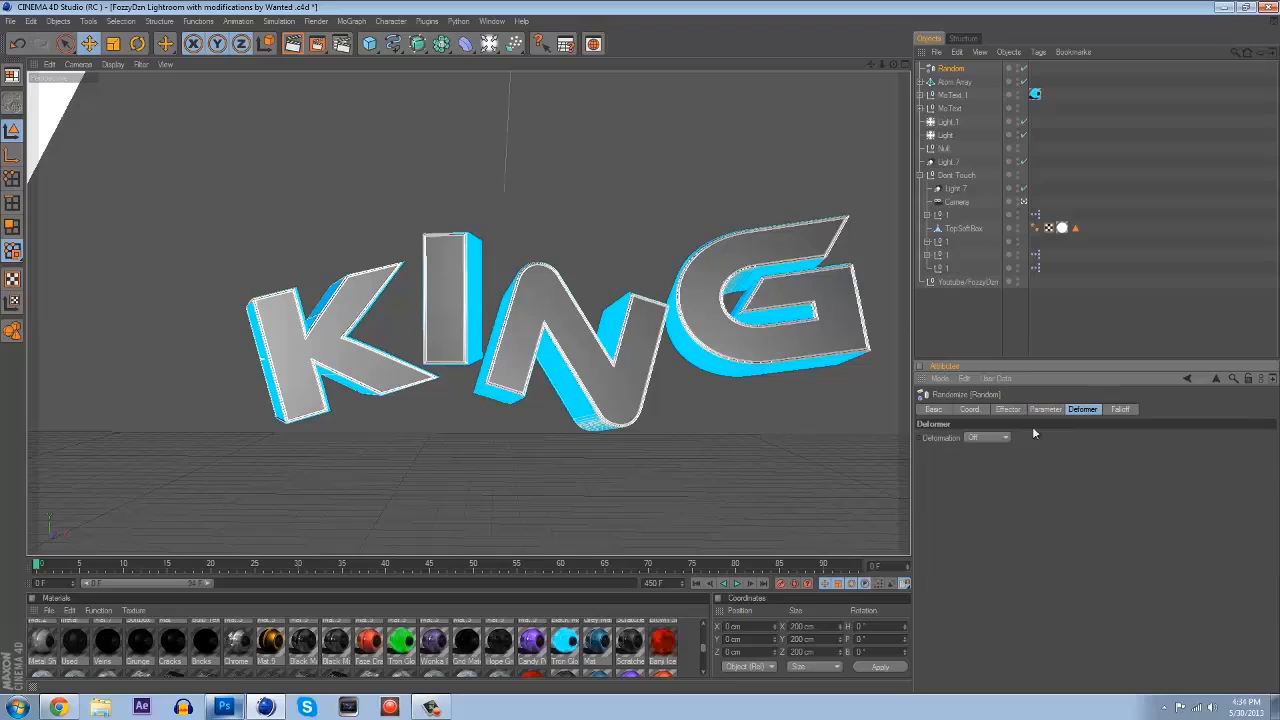
click(982, 437)
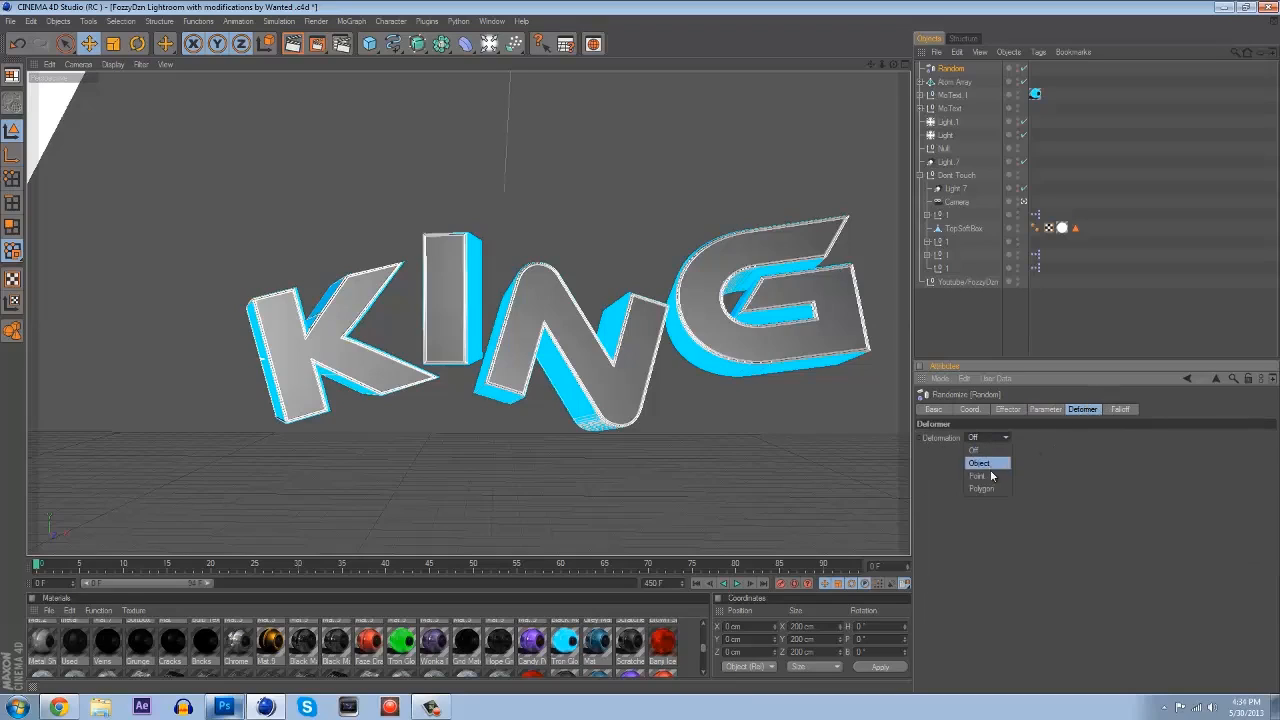
click(990, 477)
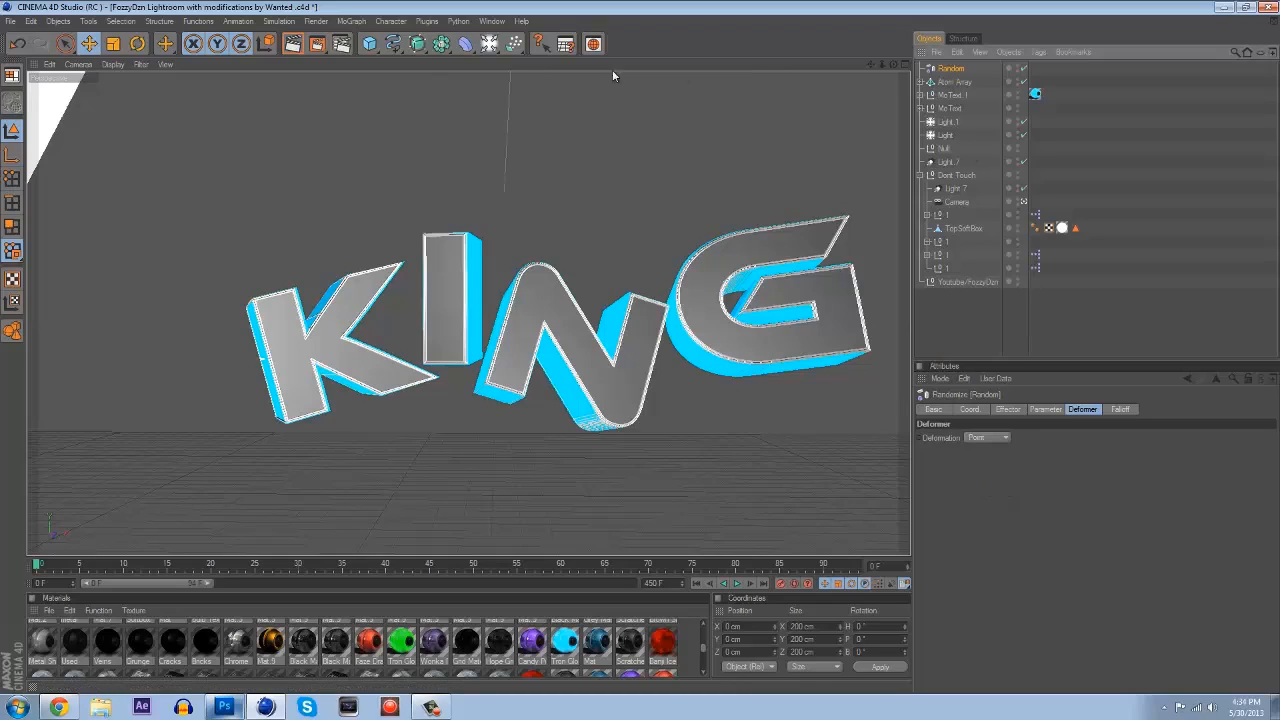
Add a new null object and nest the Atom Array, MoText.1 and MoText groups inside it.
drag(369, 46, 408, 157)
drag(948, 72, 954, 88)
click(953, 97)
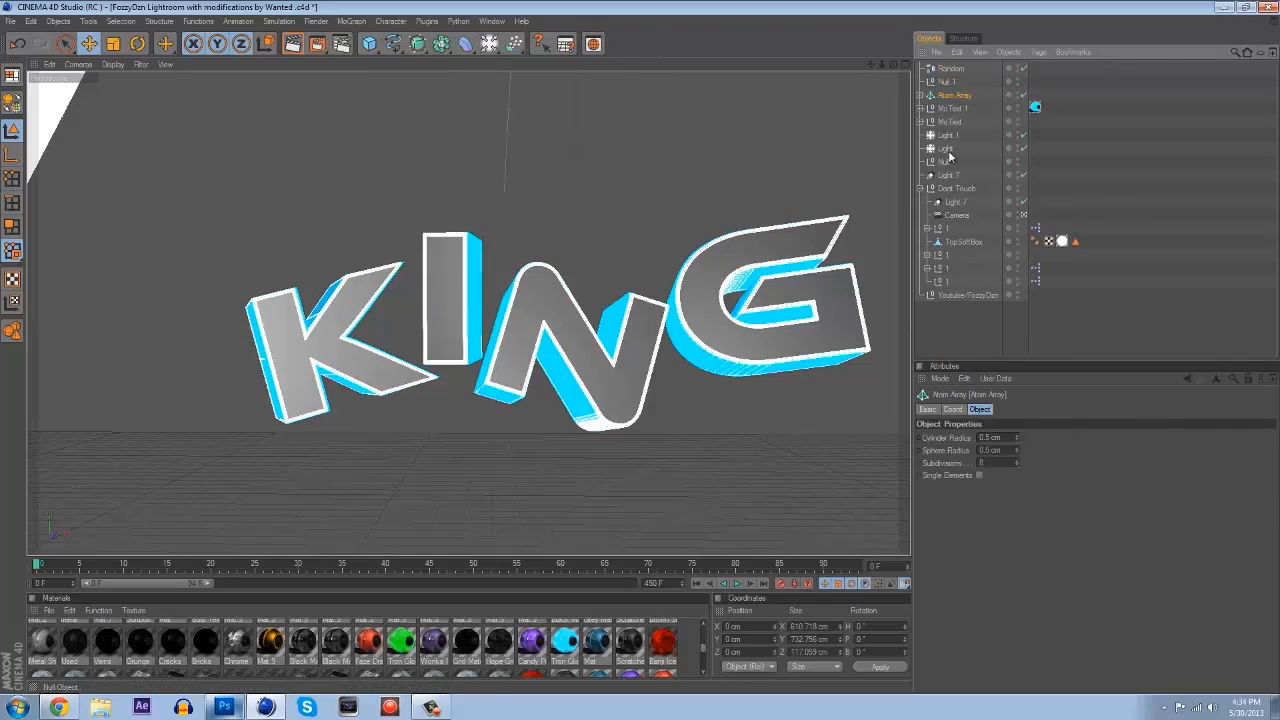
shift+click(958, 123)
drag(955, 93, 957, 81)
Nest the Random effector inside the new null so that it deforms the lettering, and check the outline on the letters.
click(952, 69)
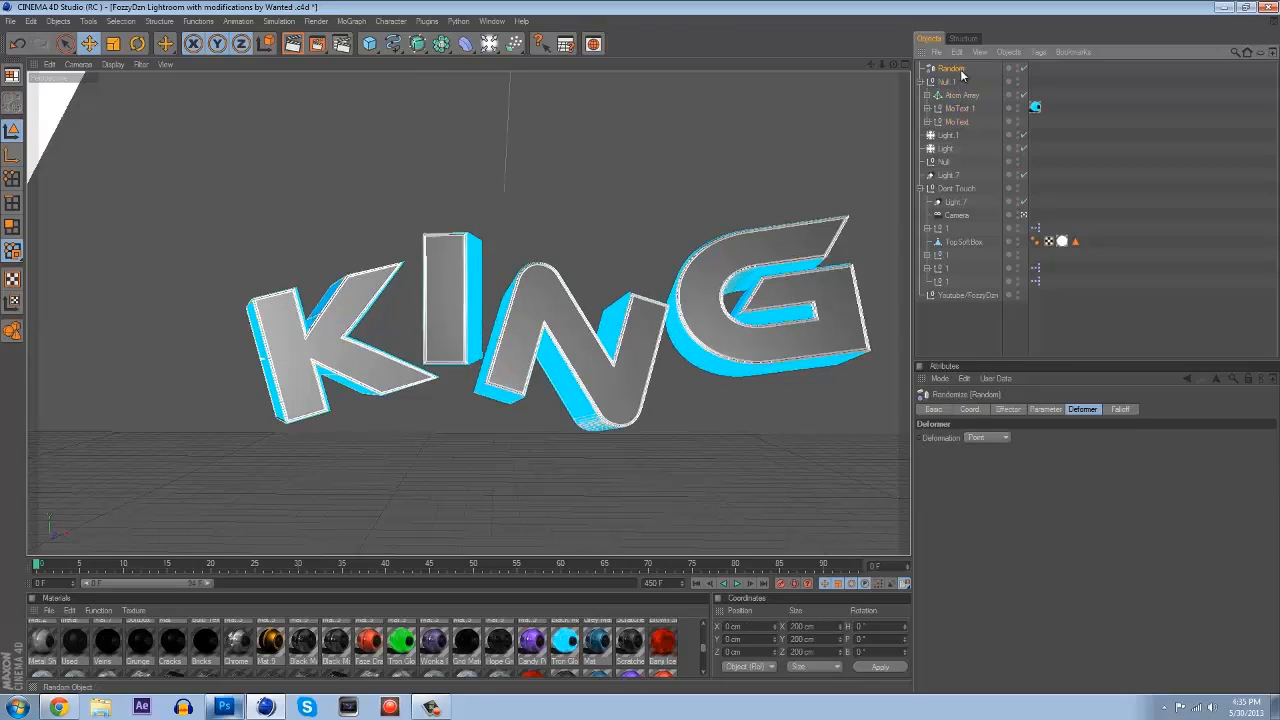
drag(953, 67, 957, 82)
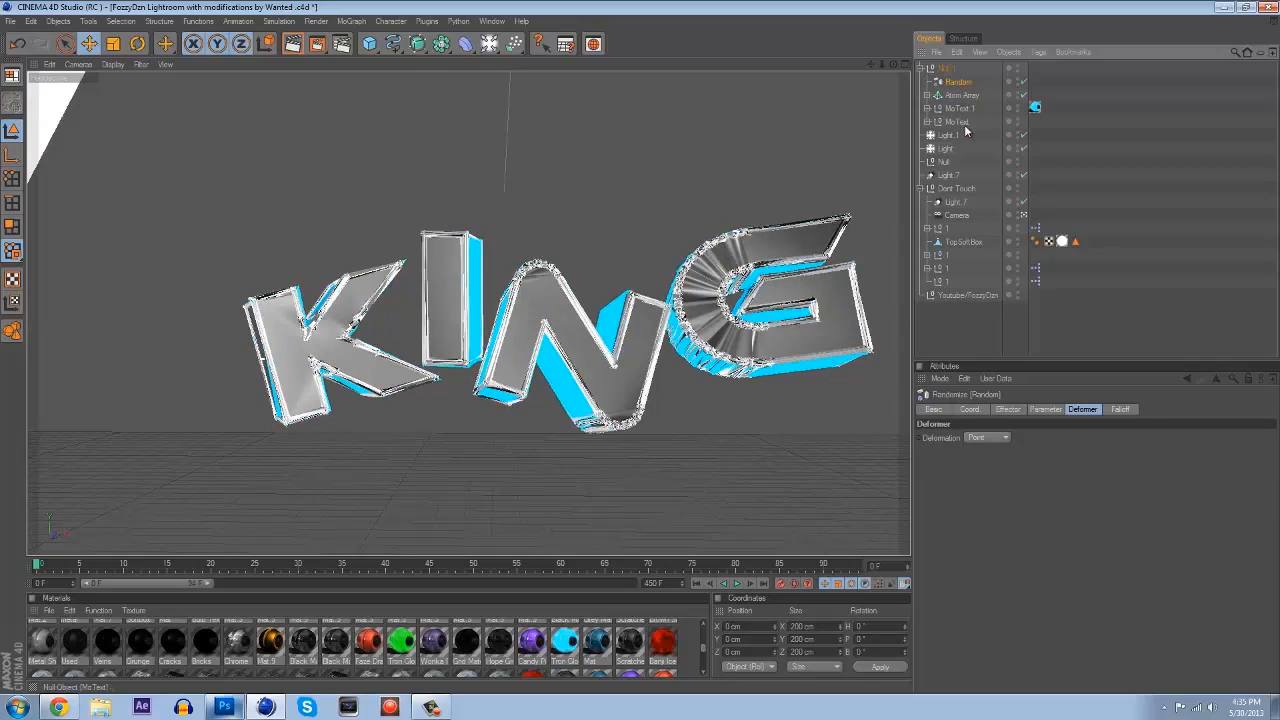
click(808, 450)
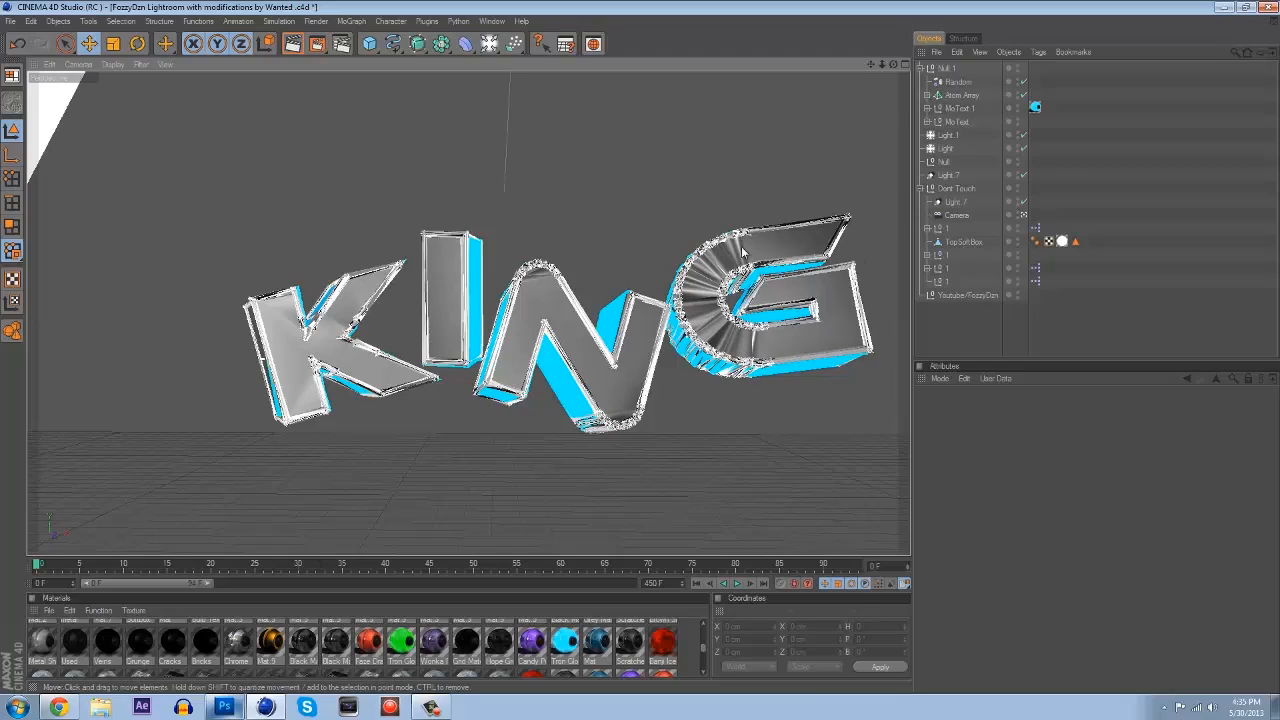
click(961, 95)
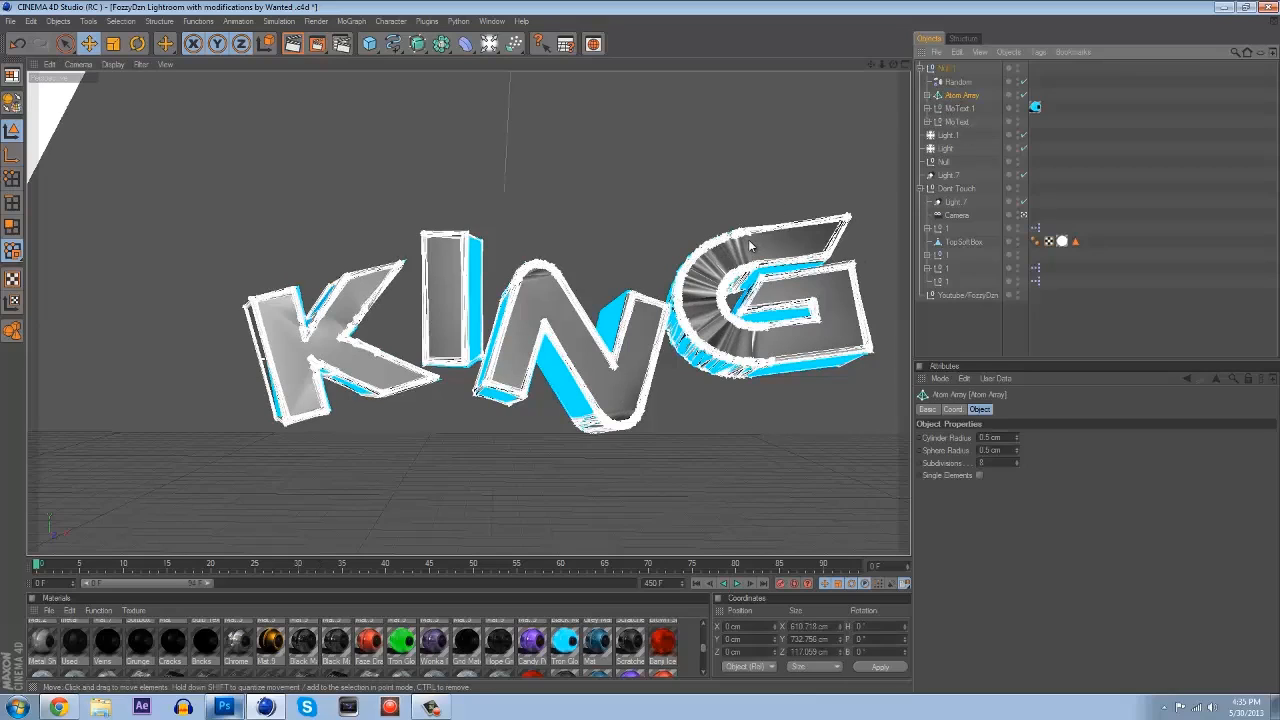
click(763, 186)
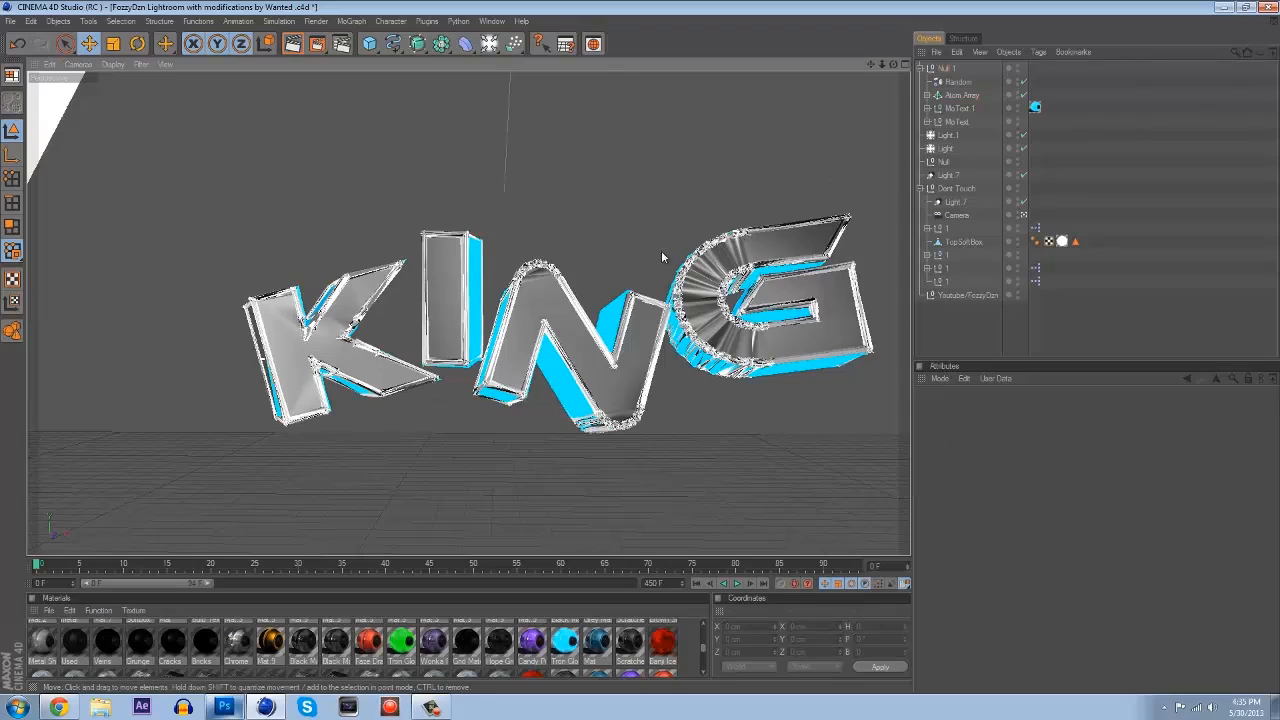
Lower the strength of the Random effector to 3%.
click(958, 81)
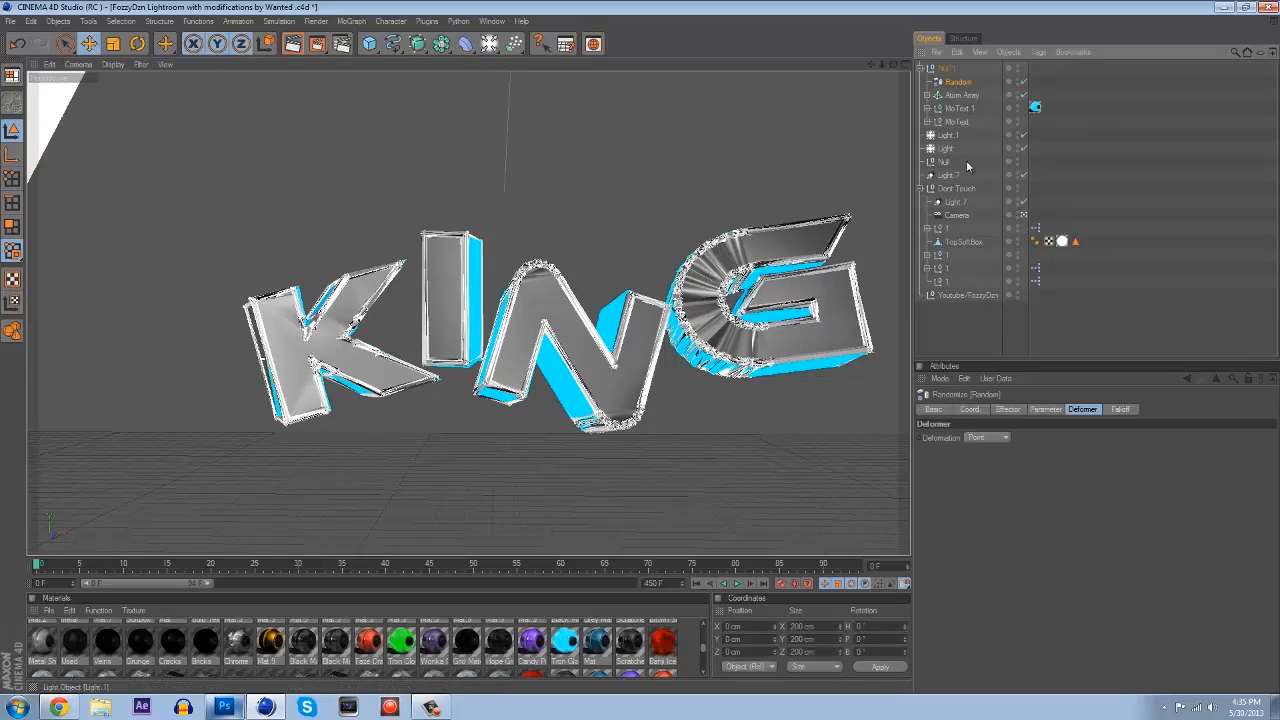
click(998, 410)
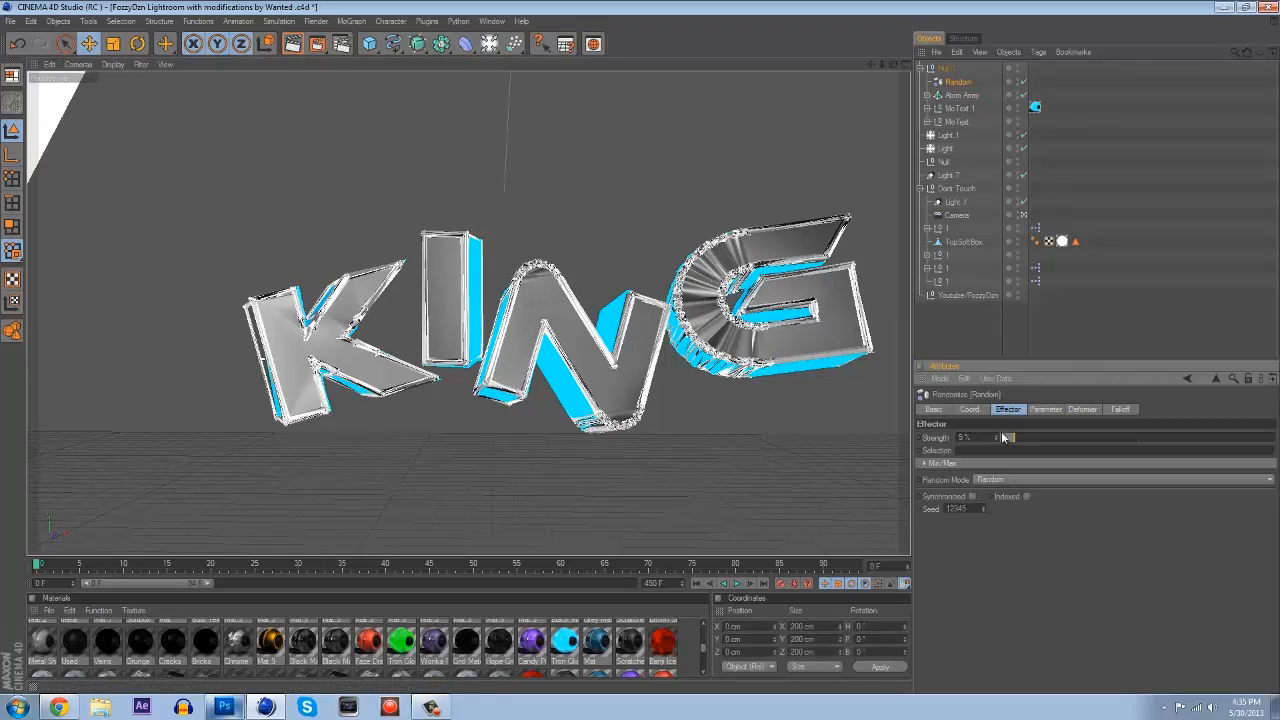
drag(1013, 440, 1008, 437)
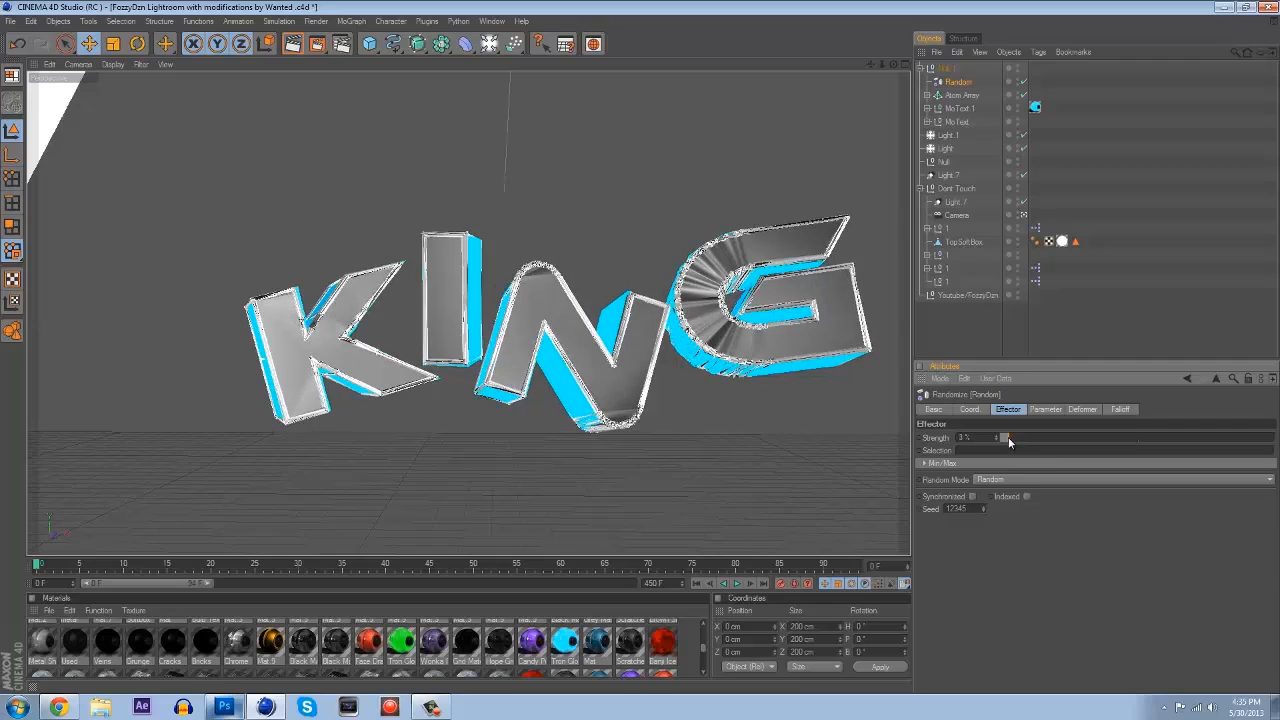
click(774, 458)
mouse_move(870, 64)
mouse_down()
mouse_move(844, 63)
mouse_move(855, 57)
mouse_up()
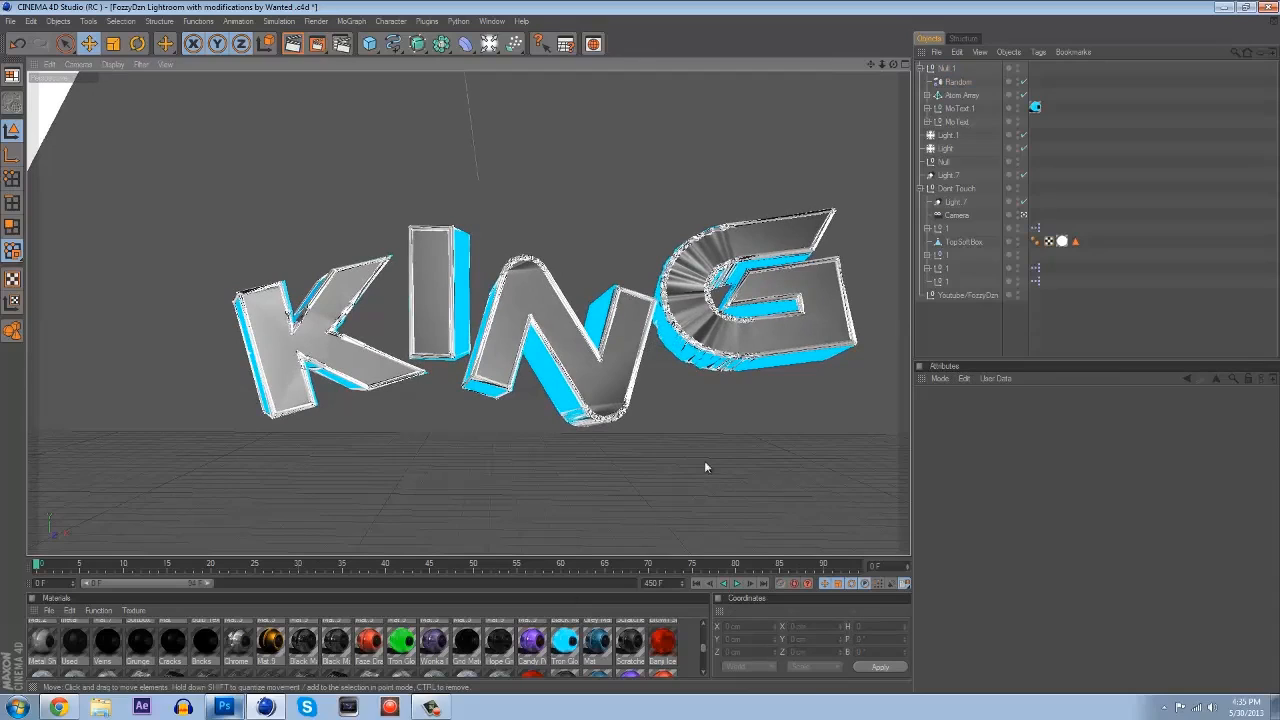
click(431, 707)
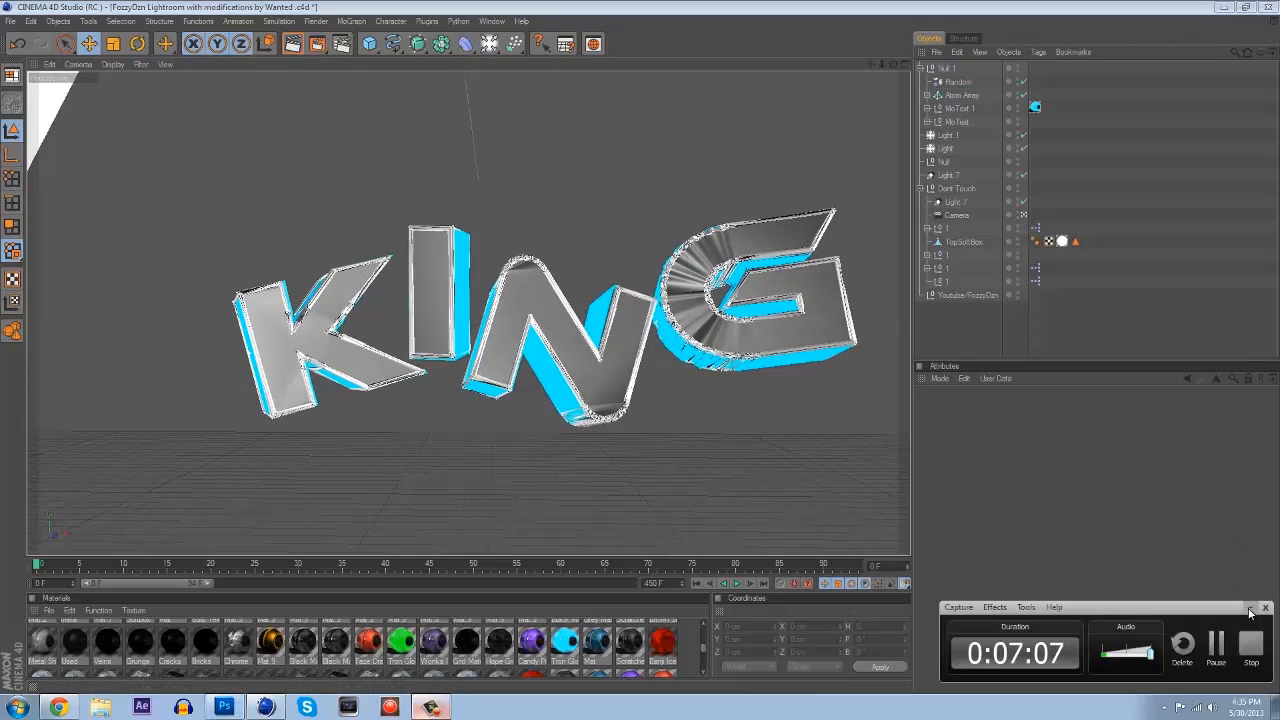
click(747, 380)
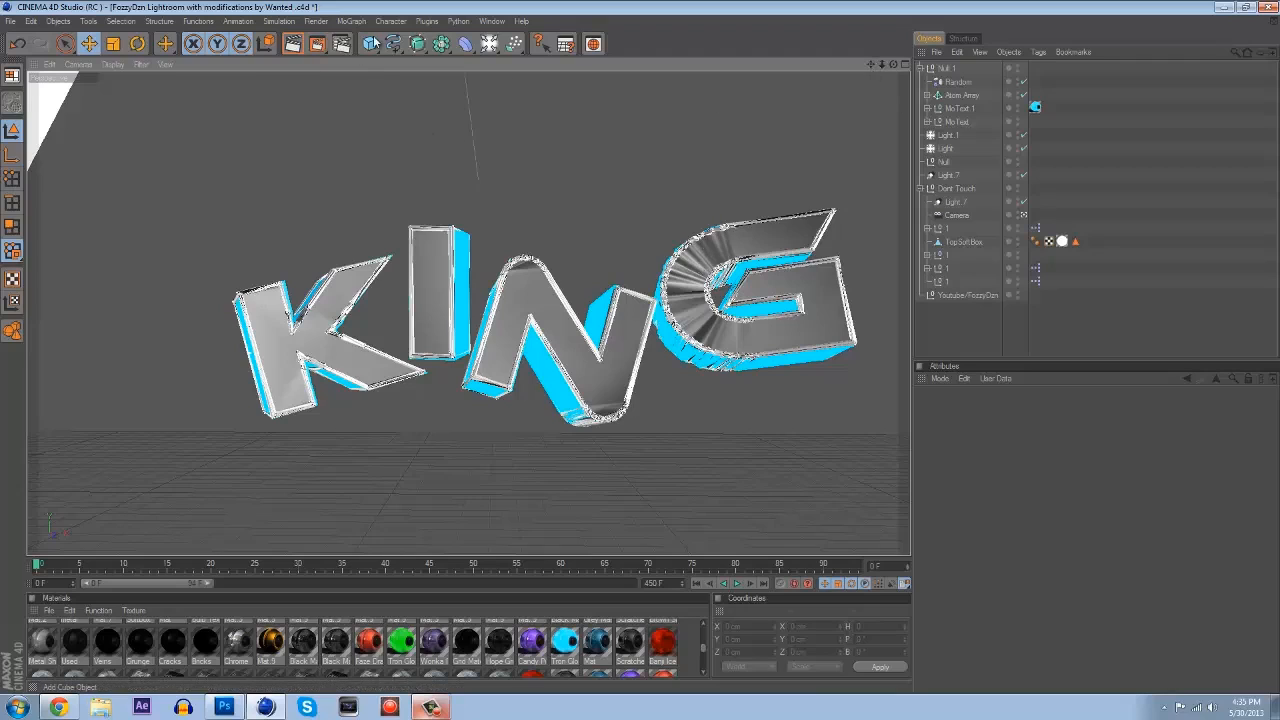
Set the render output's save file to "king test" on the Desktop in the render settings.
click(341, 44)
drag(236, 11, 821, 89)
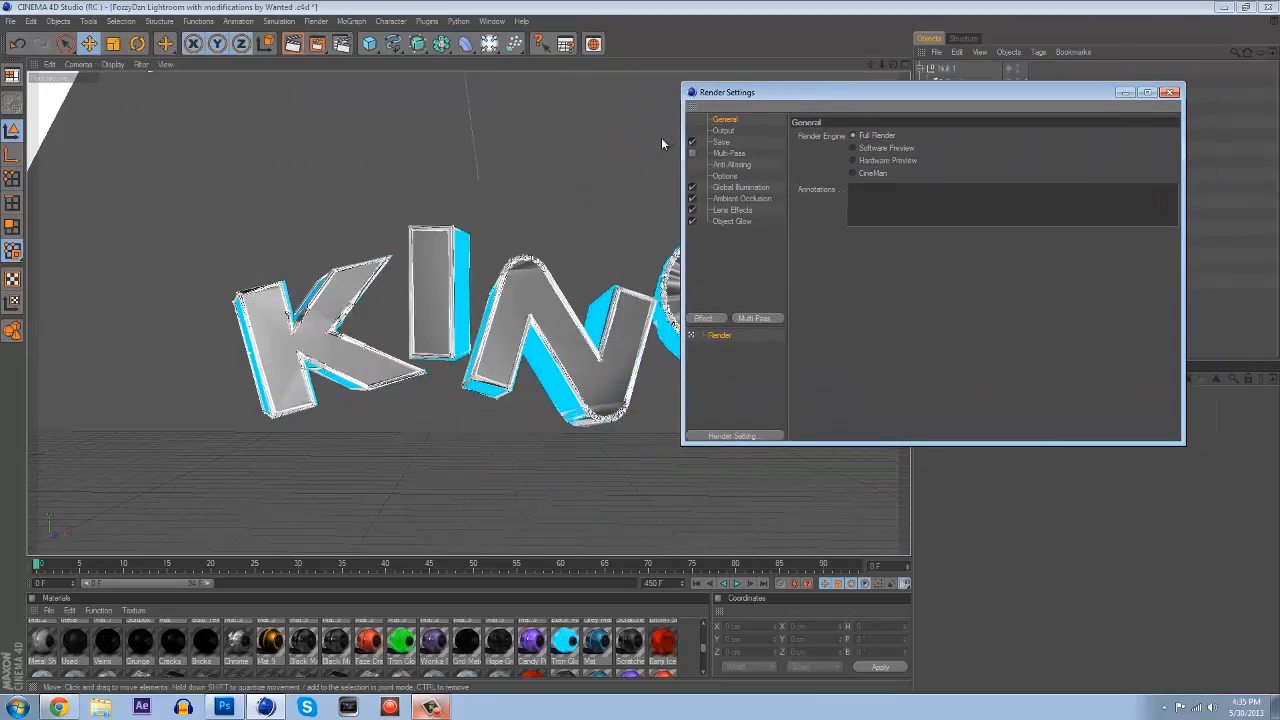
click(724, 142)
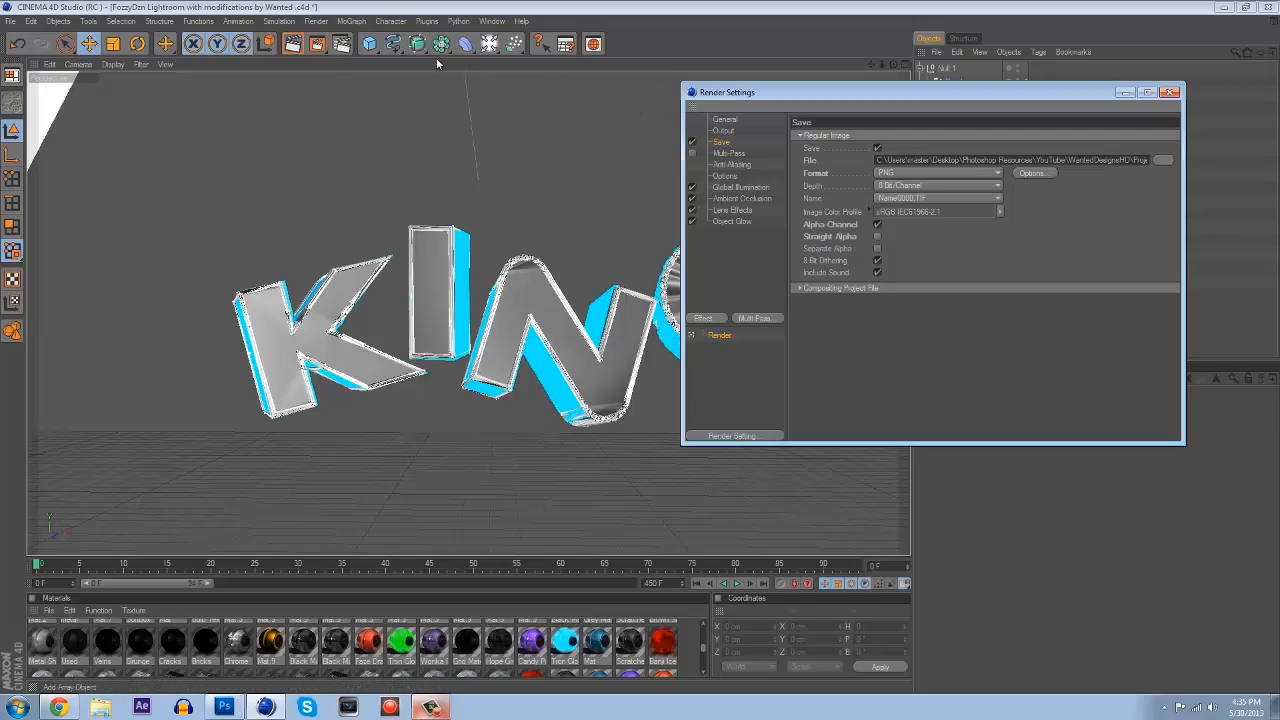
click(1163, 160)
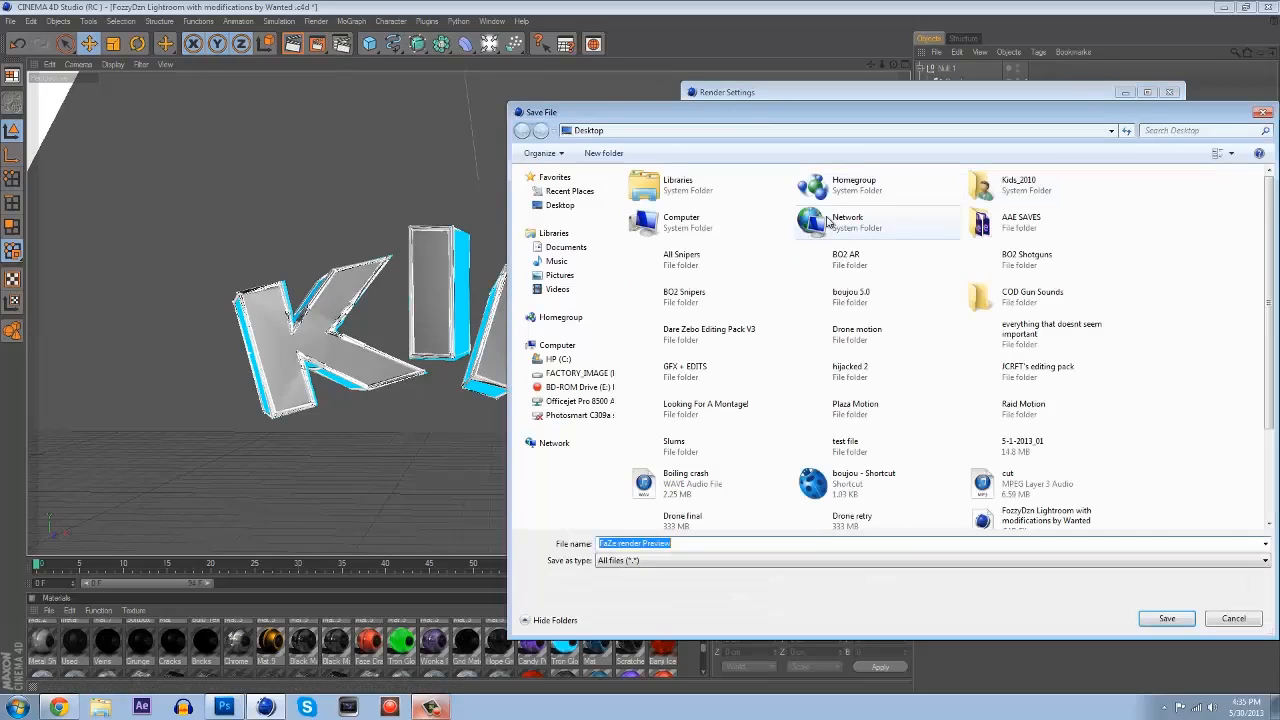
click(726, 543)
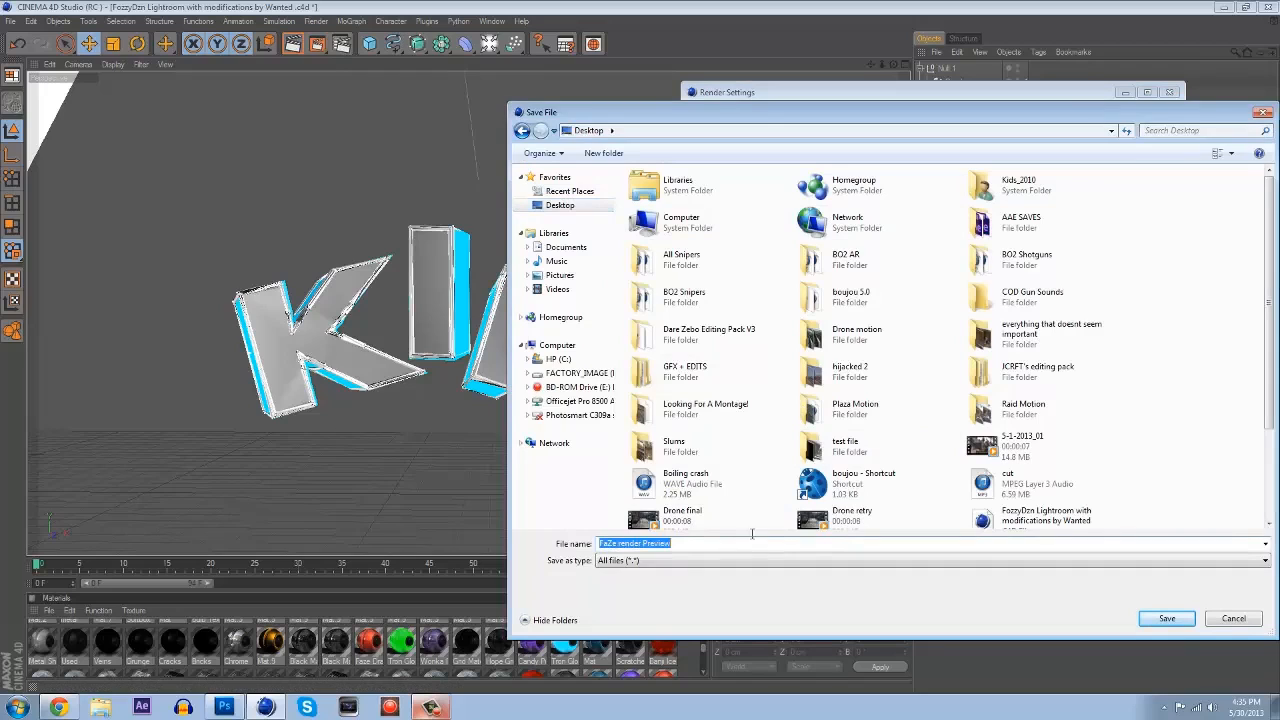
text(king)
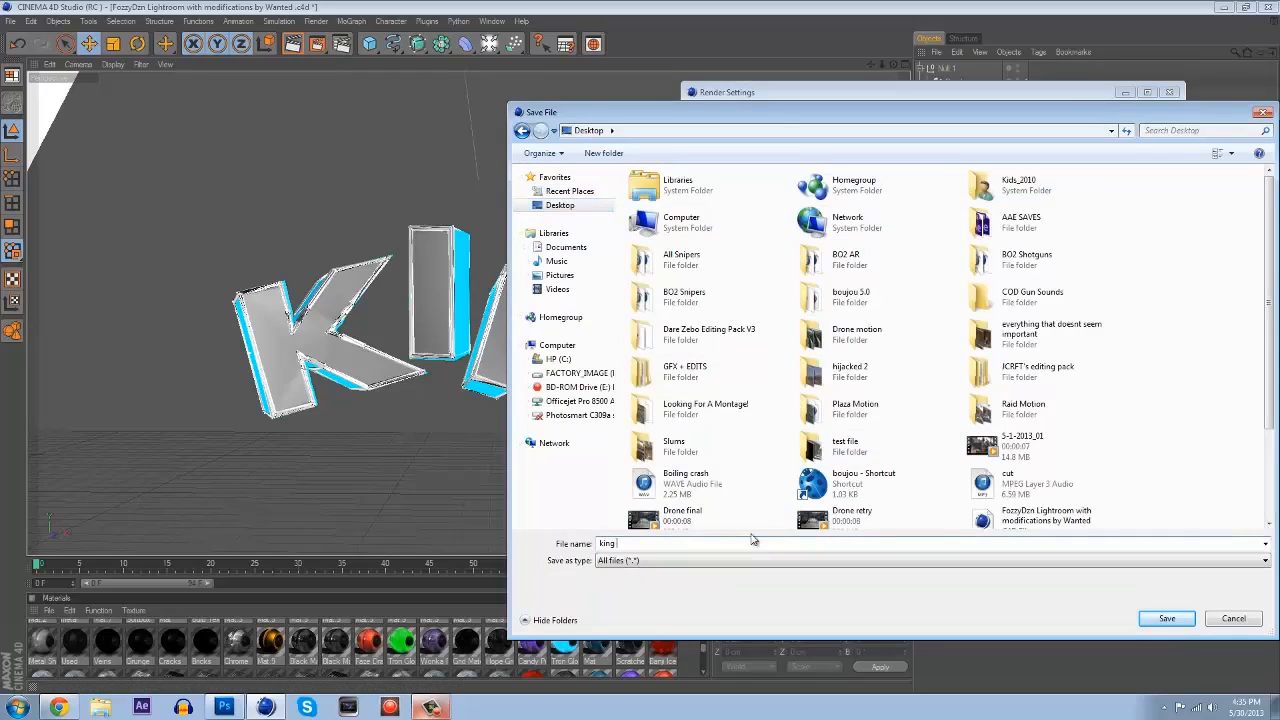
text( test)
key(Return)
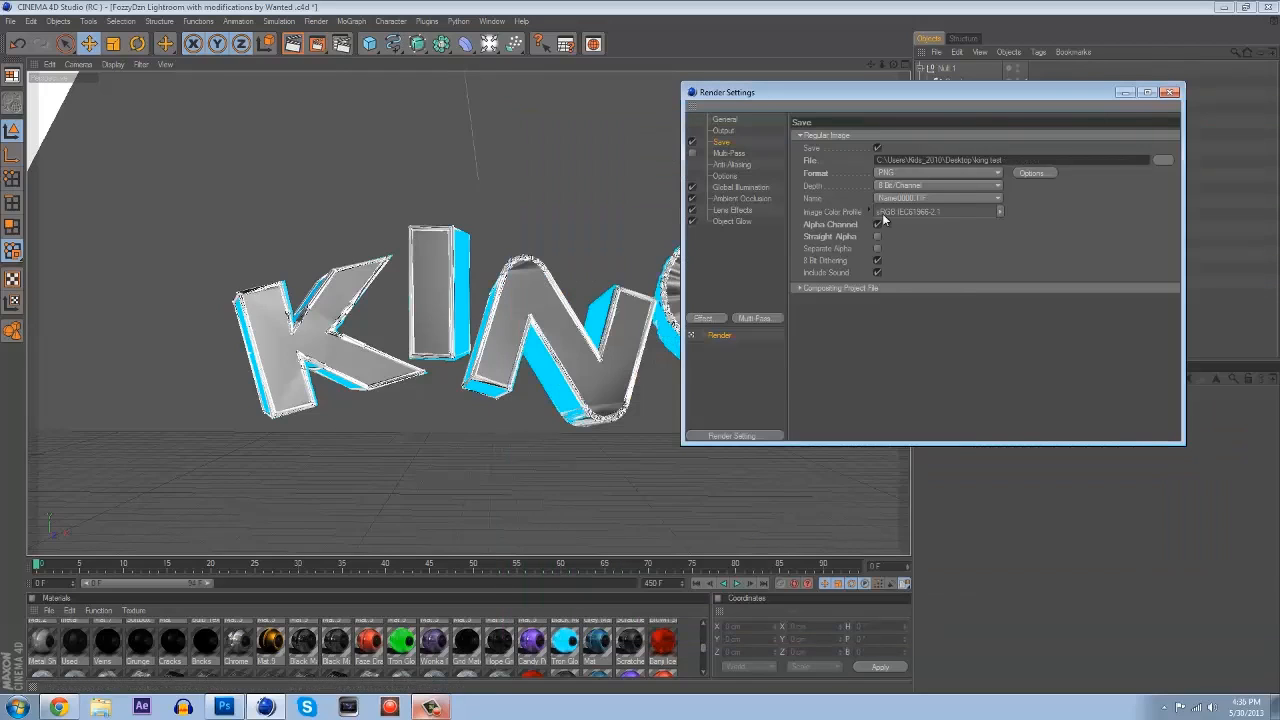
click(1170, 92)
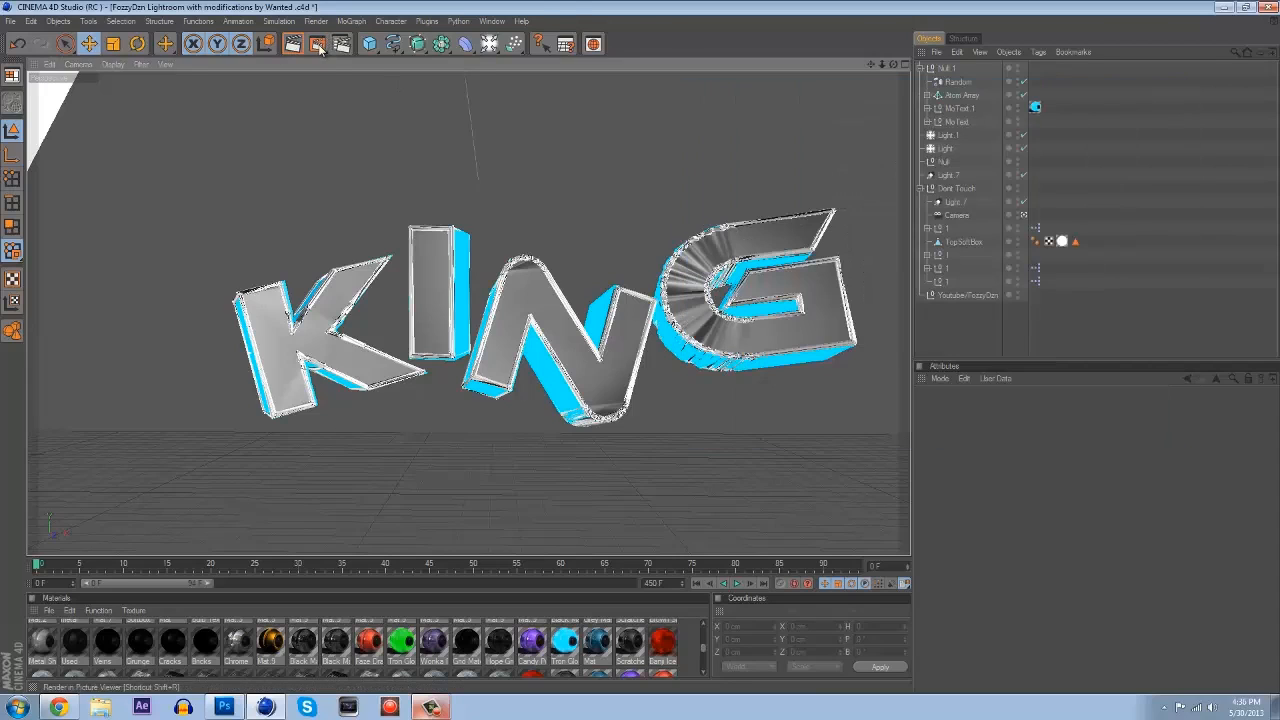
Render the KING lettering in the Picture Viewer and reposition the viewer window over the scene.
click(317, 45)
drag(426, 31, 753, 115)
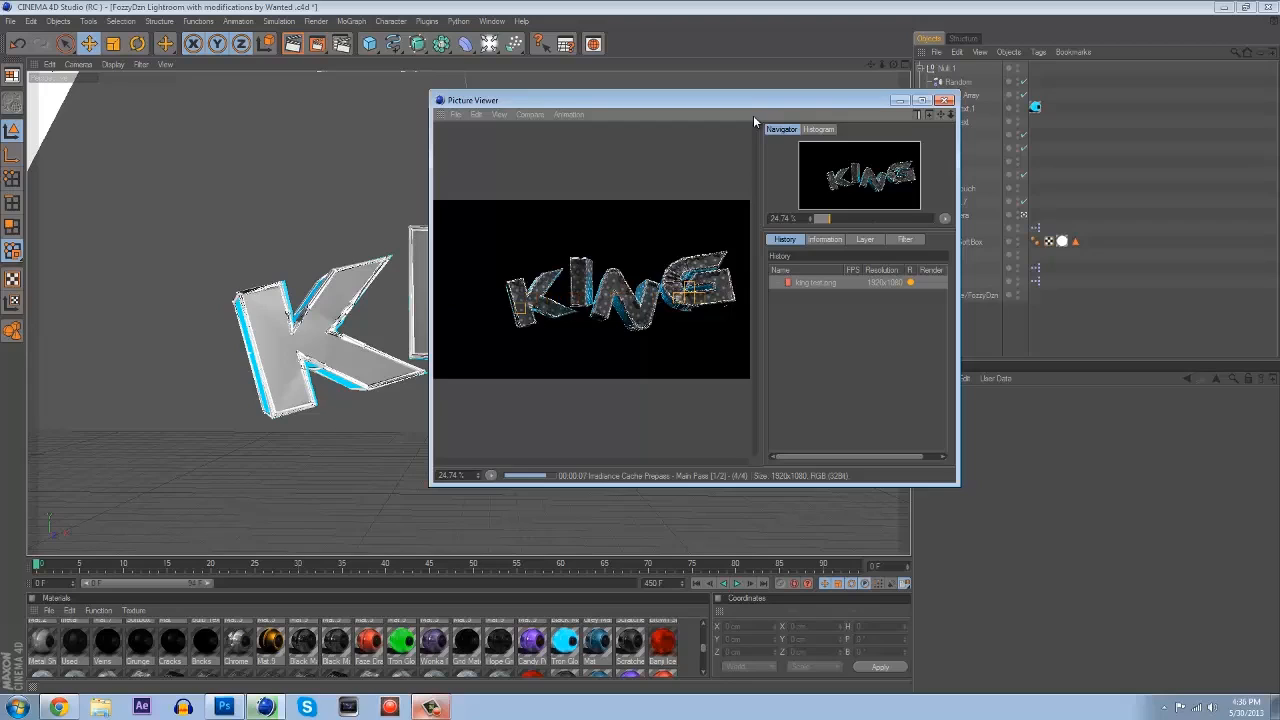
click(432, 708)
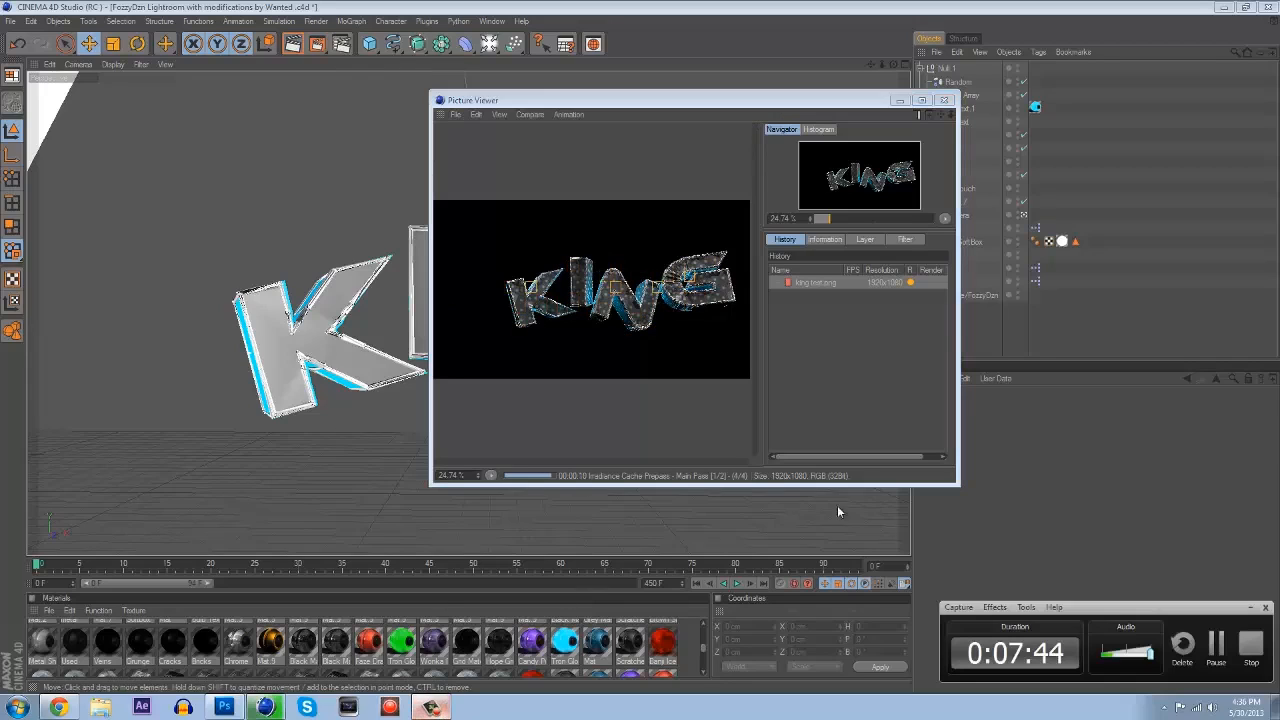
click(1247, 608)
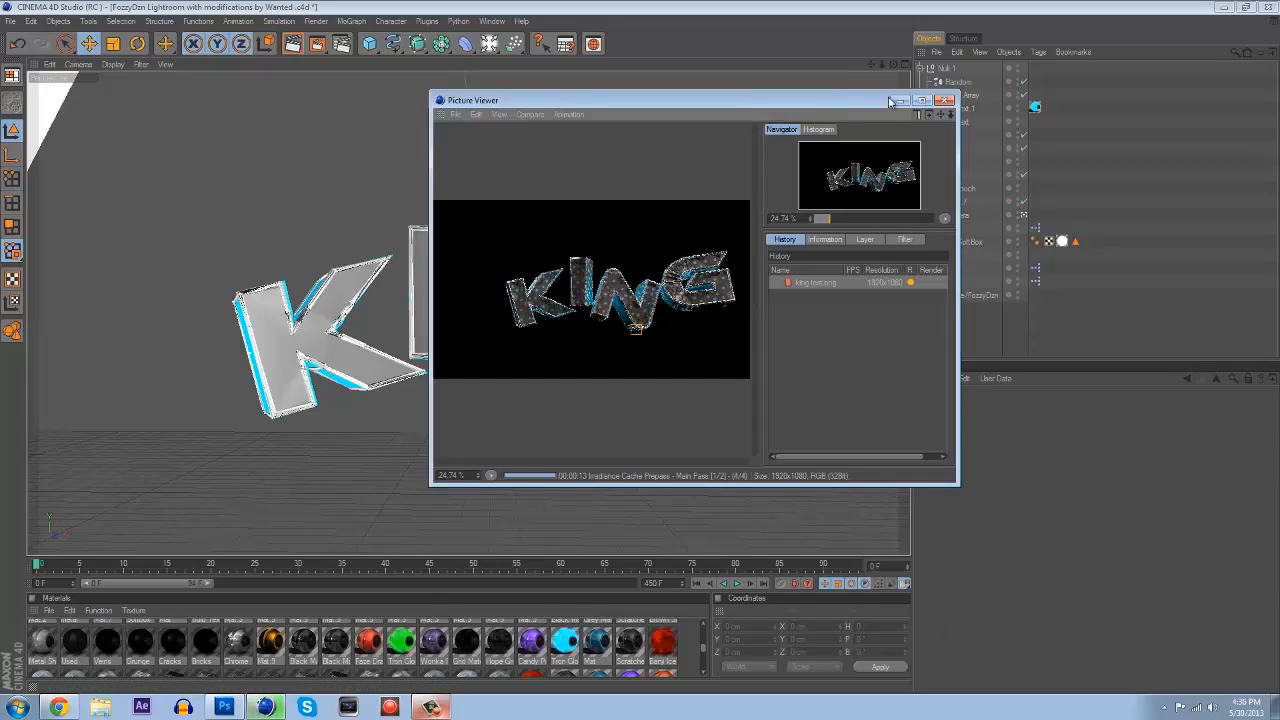